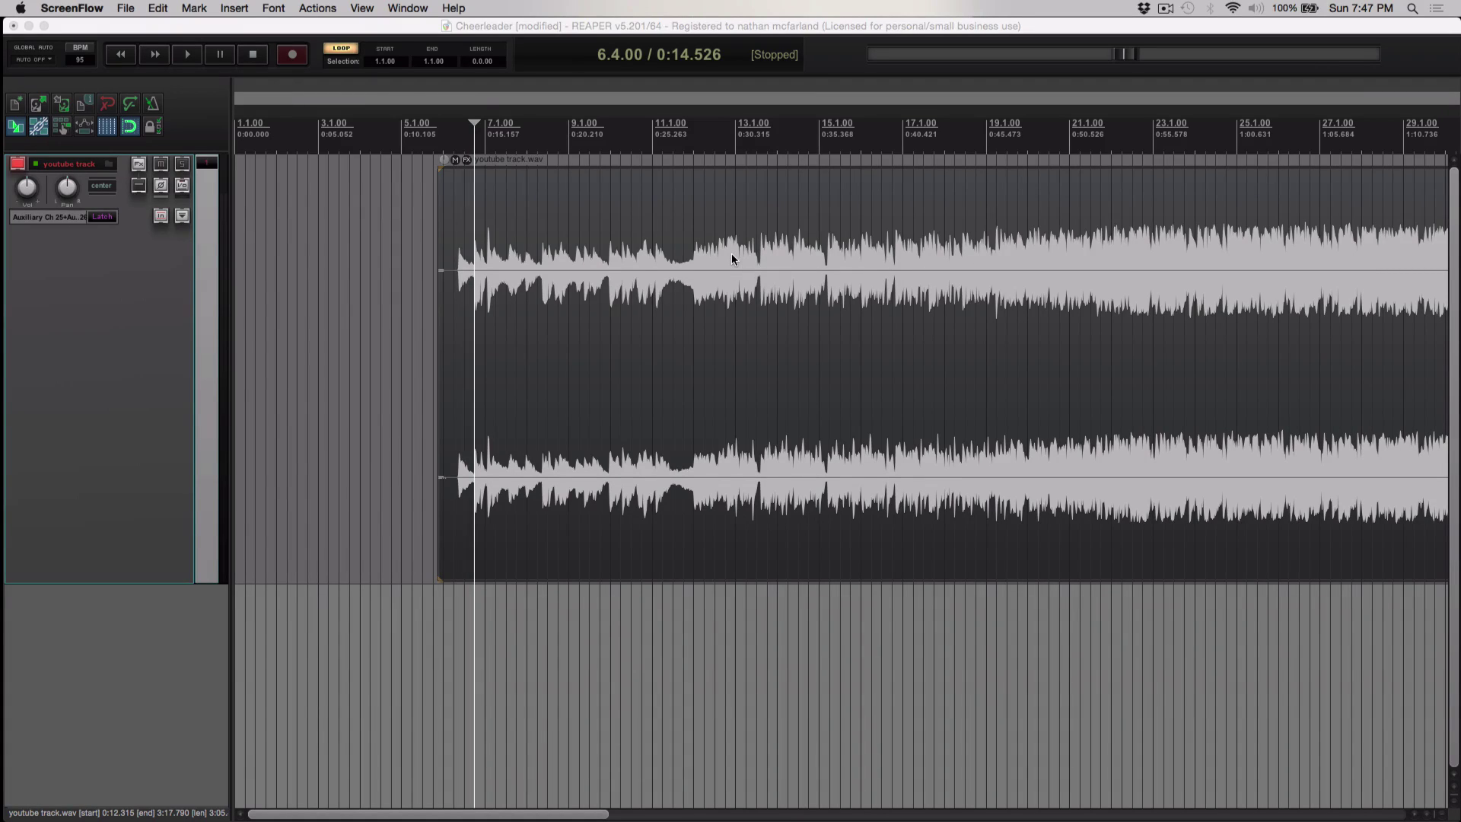
Step: Probe edit positions across the item at 7.2.00, 7.1.45, 6.2.00 and 8.3.00
{"action": "left_click", "coordinate": [412, 46]}
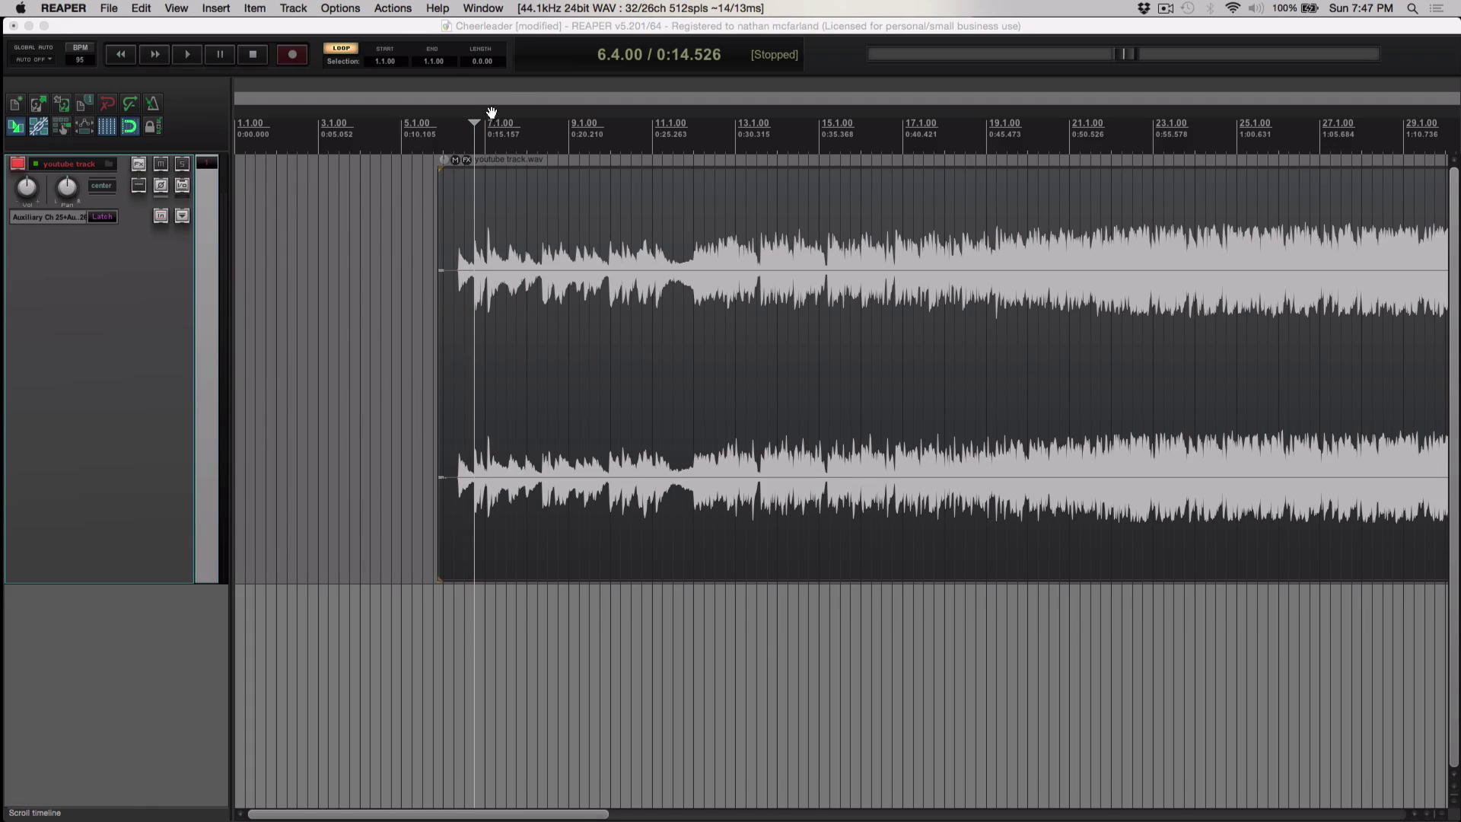
{"action": "left_click", "coordinate": [495, 144]}
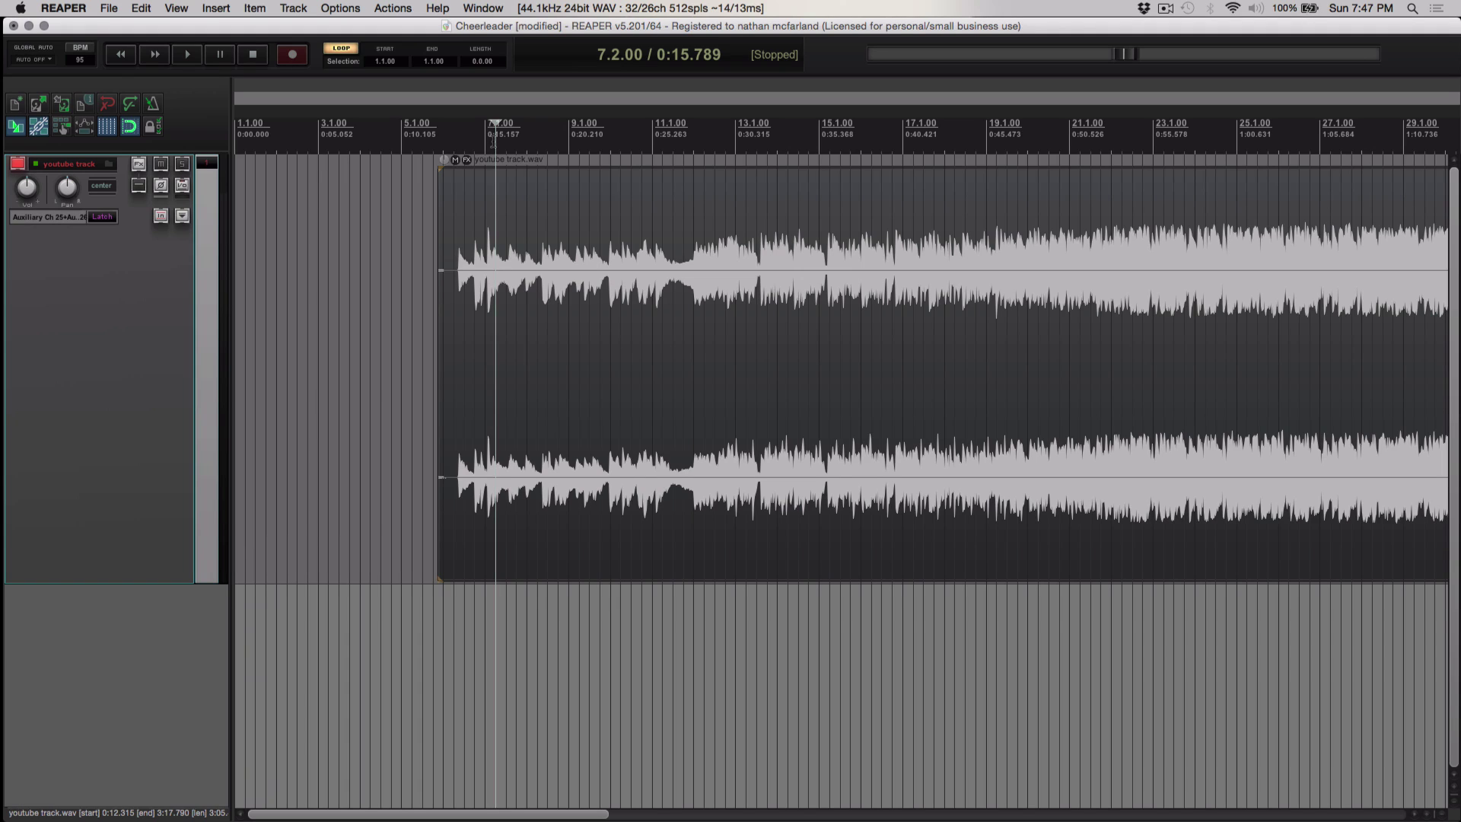
{"action": "left_click", "coordinate": [474, 133]}
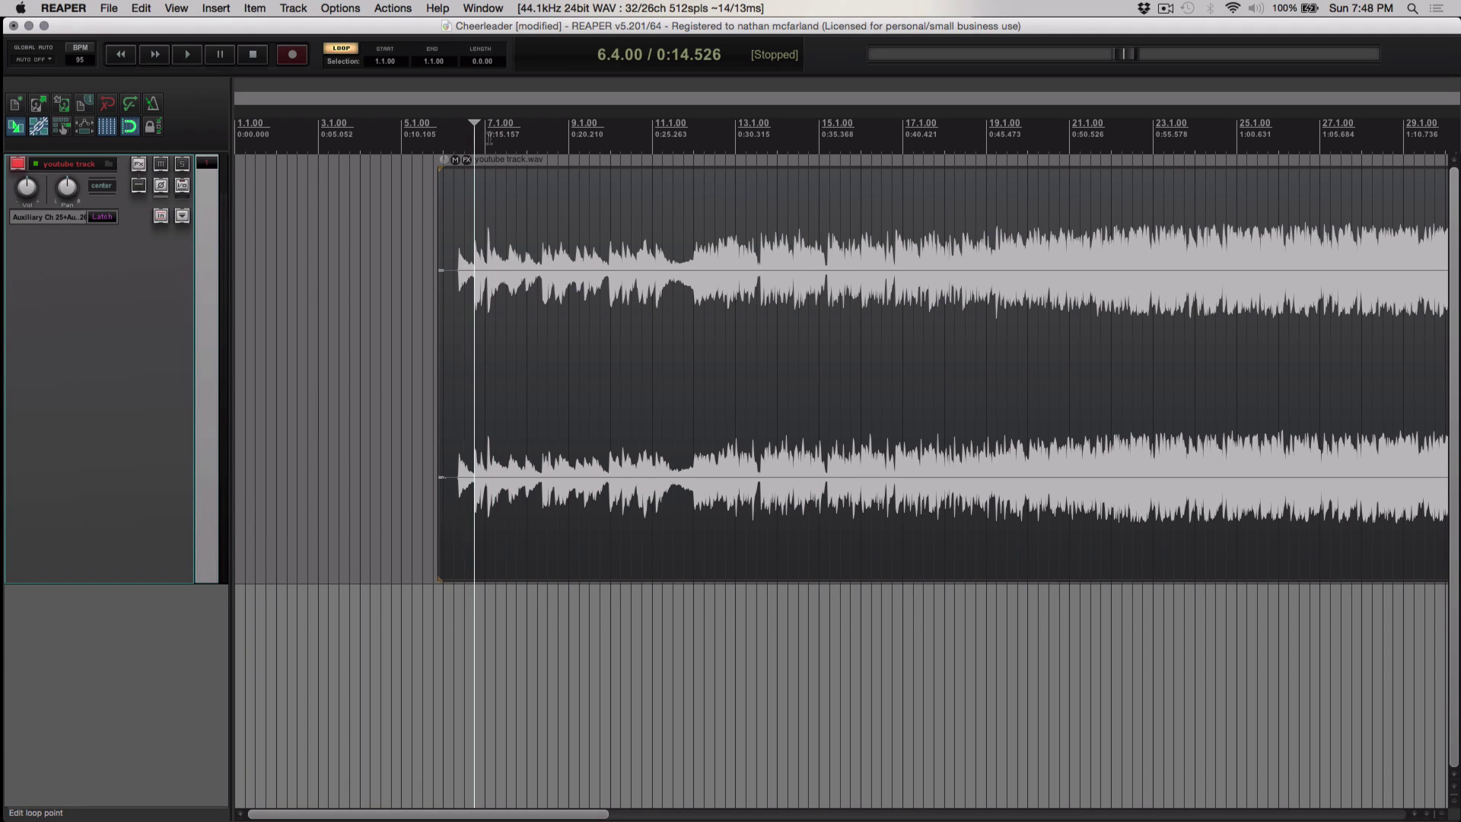
{"action": "left_click", "coordinate": [489, 137]}
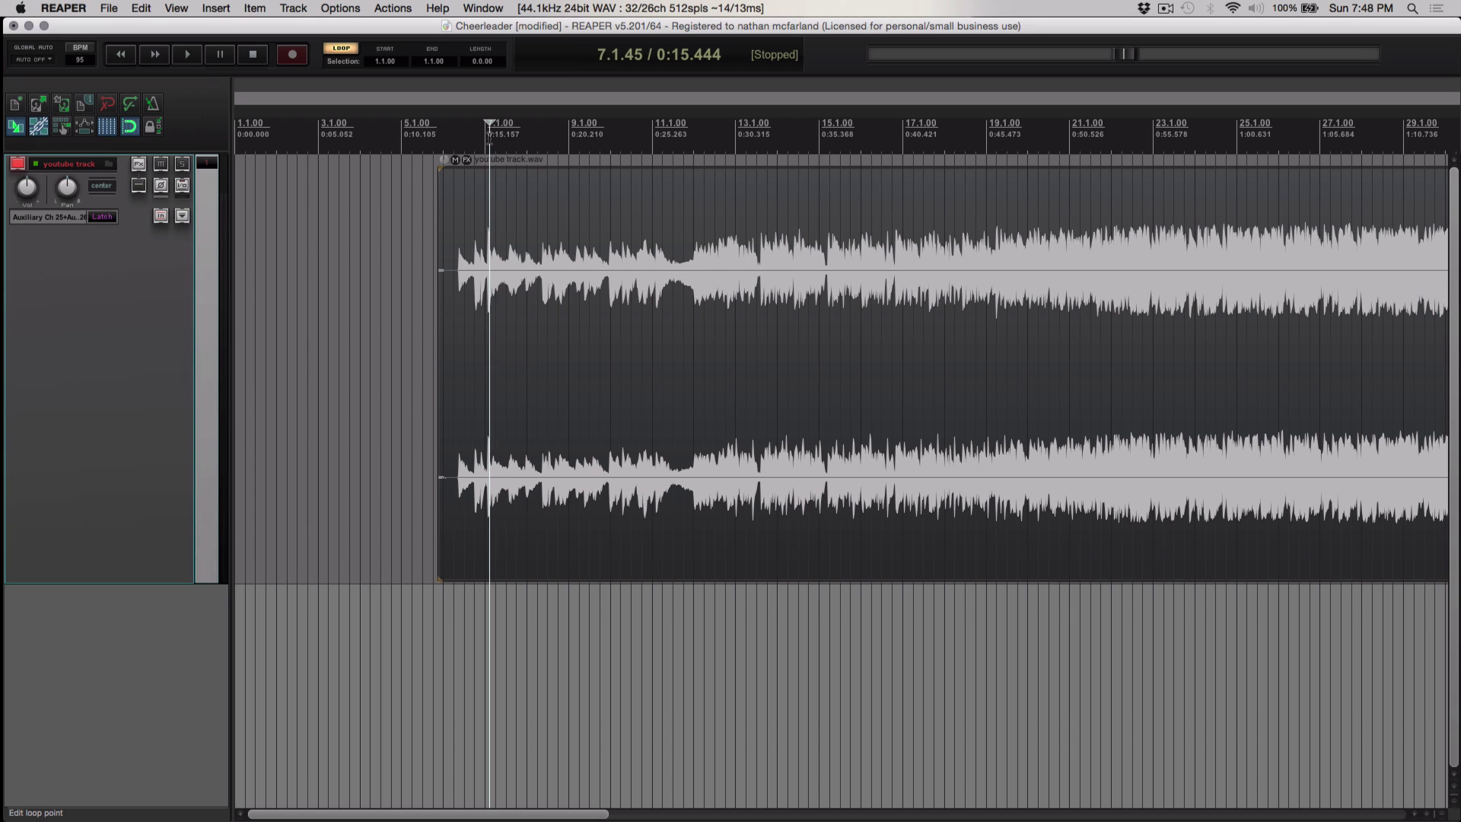
{"action": "scroll", "coordinate": [490, 137], "scroll_direction": "up", "scroll_amount": 2}
{"action": "scroll", "coordinate": [489, 137], "scroll_direction": "up", "scroll_amount": 2}
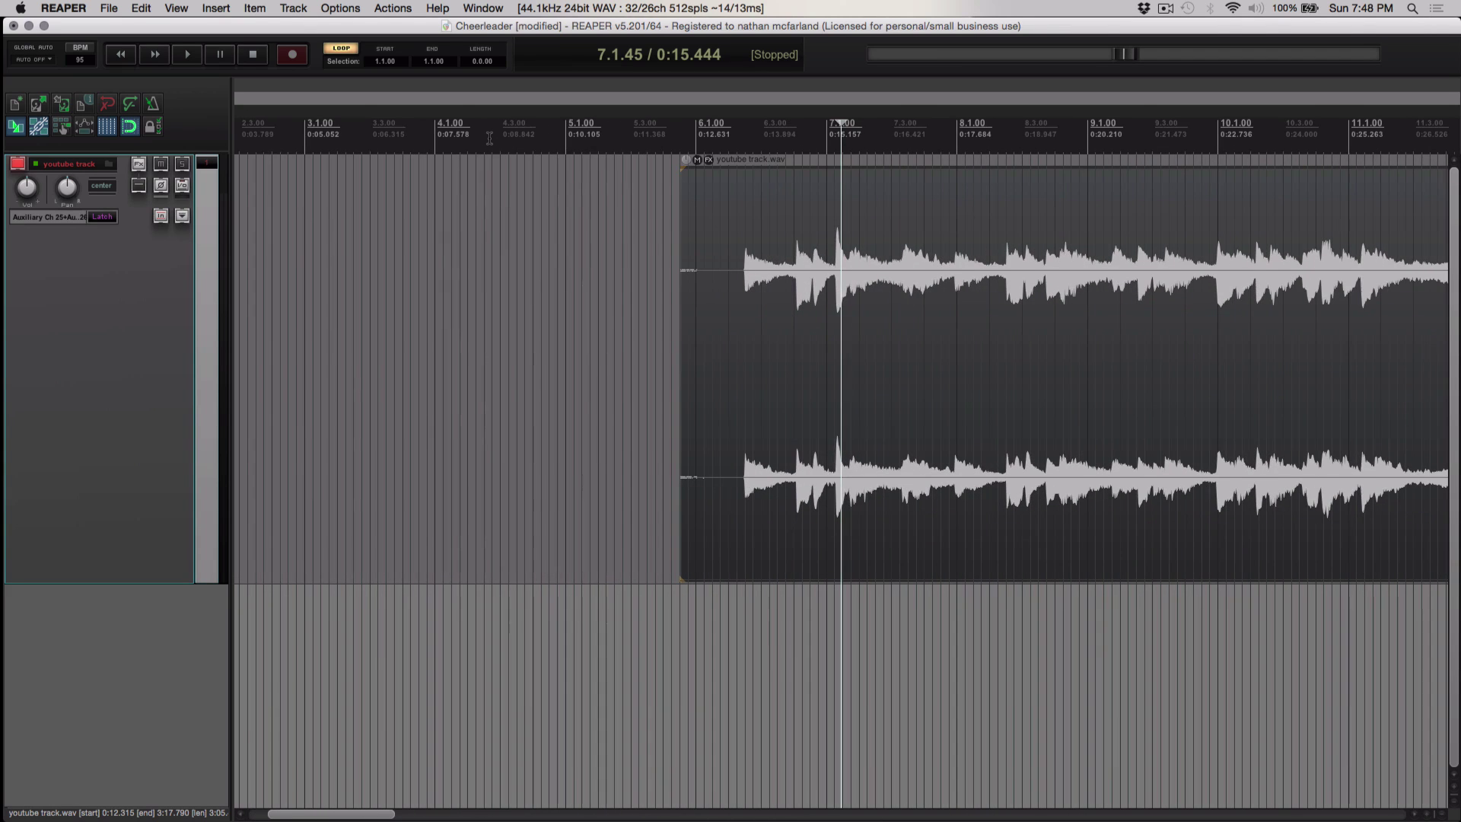
{"action": "left_click", "coordinate": [722, 136]}
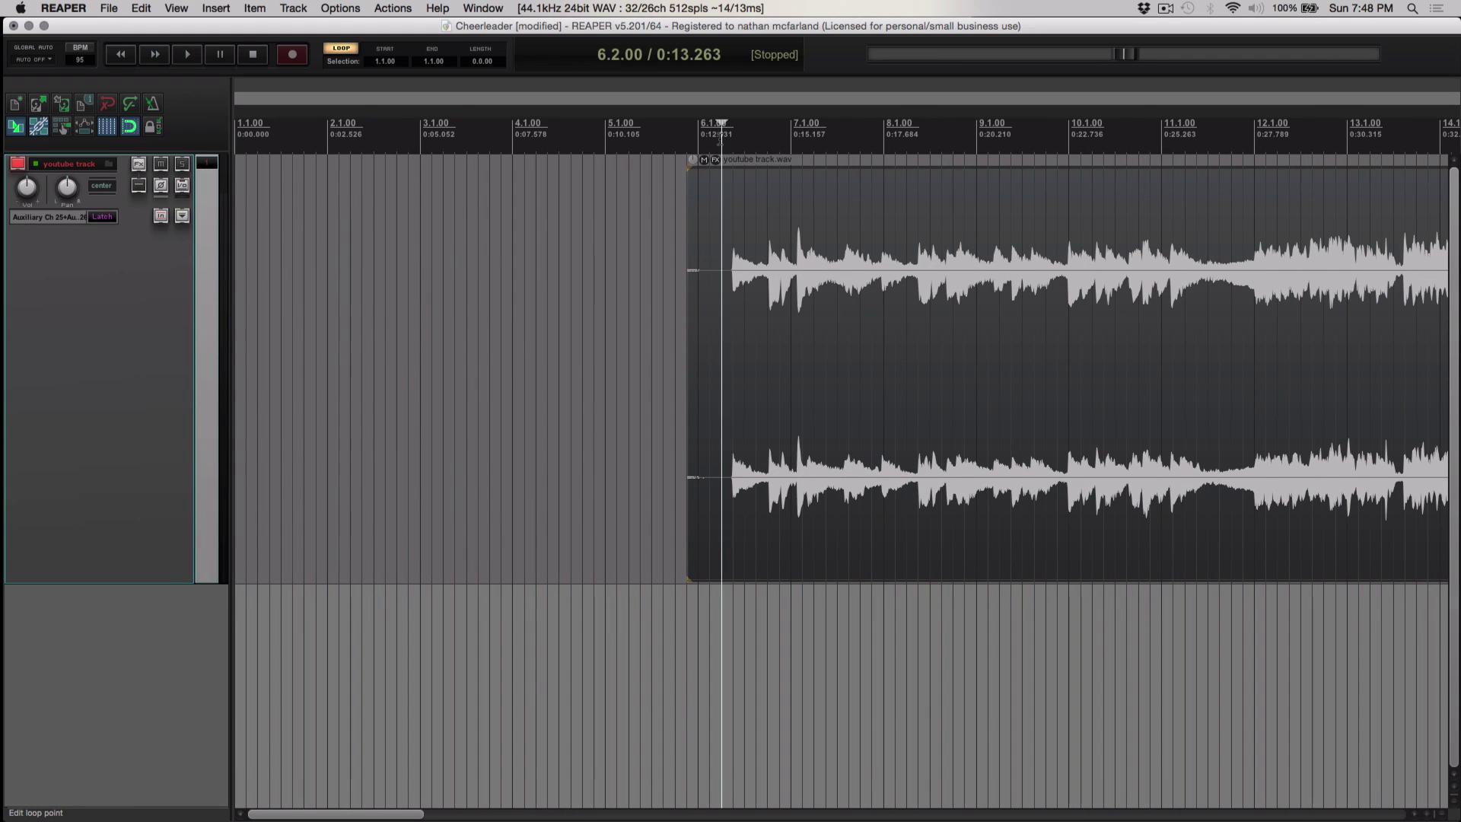
{"action": "scroll", "coordinate": [720, 139], "scroll_direction": "up", "scroll_amount": 2}
{"action": "scroll", "coordinate": [720, 139], "scroll_direction": "down", "scroll_amount": 3}
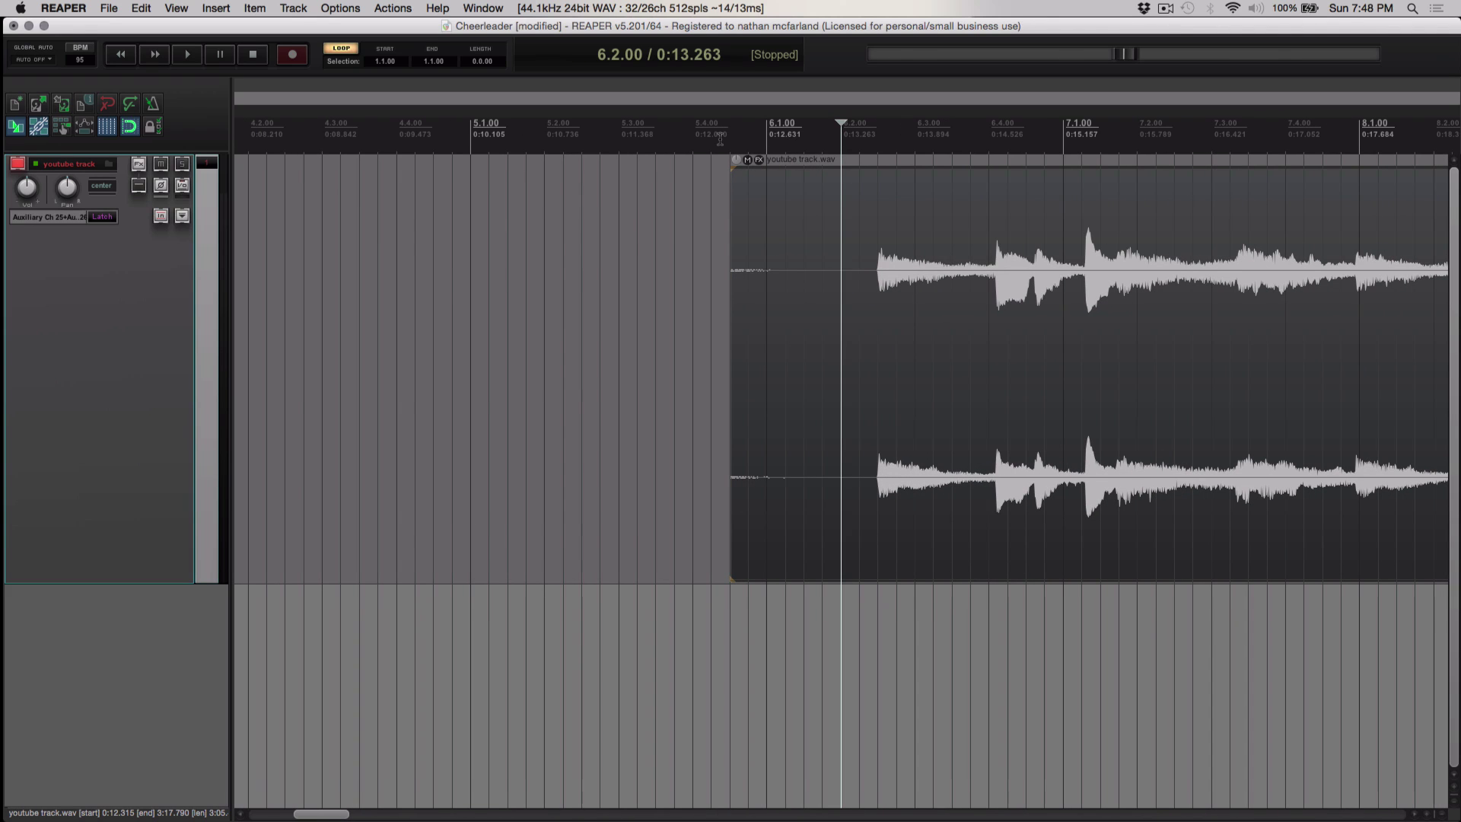
{"action": "scroll", "coordinate": [719, 139], "scroll_direction": "down", "scroll_amount": 6}
{"action": "scroll", "coordinate": [782, 144], "scroll_direction": "down", "scroll_amount": 7}
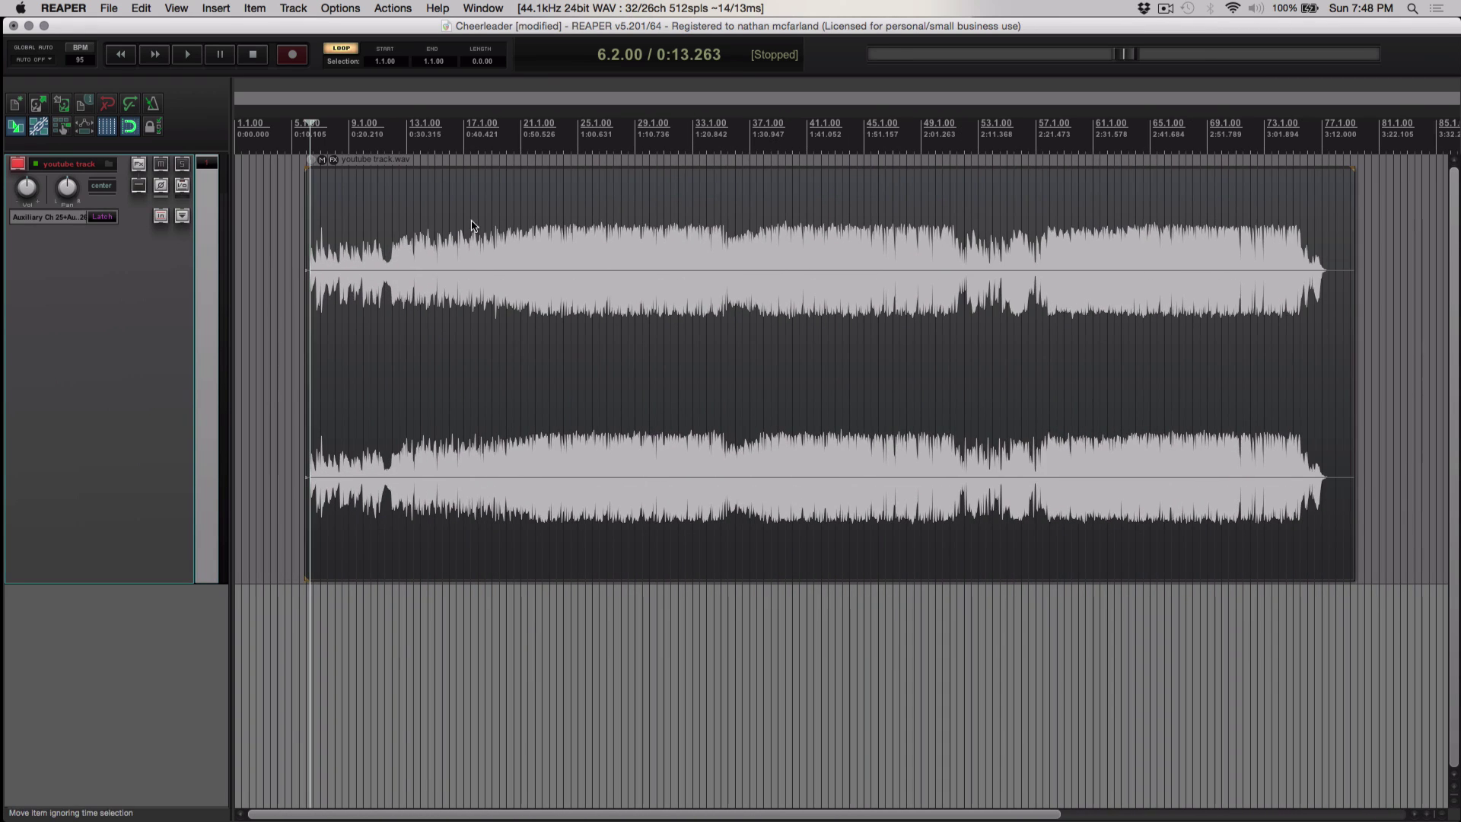
{"action": "left_click", "coordinate": [342, 138]}
{"action": "scroll", "coordinate": [403, 293], "scroll_direction": "up", "scroll_amount": 8}
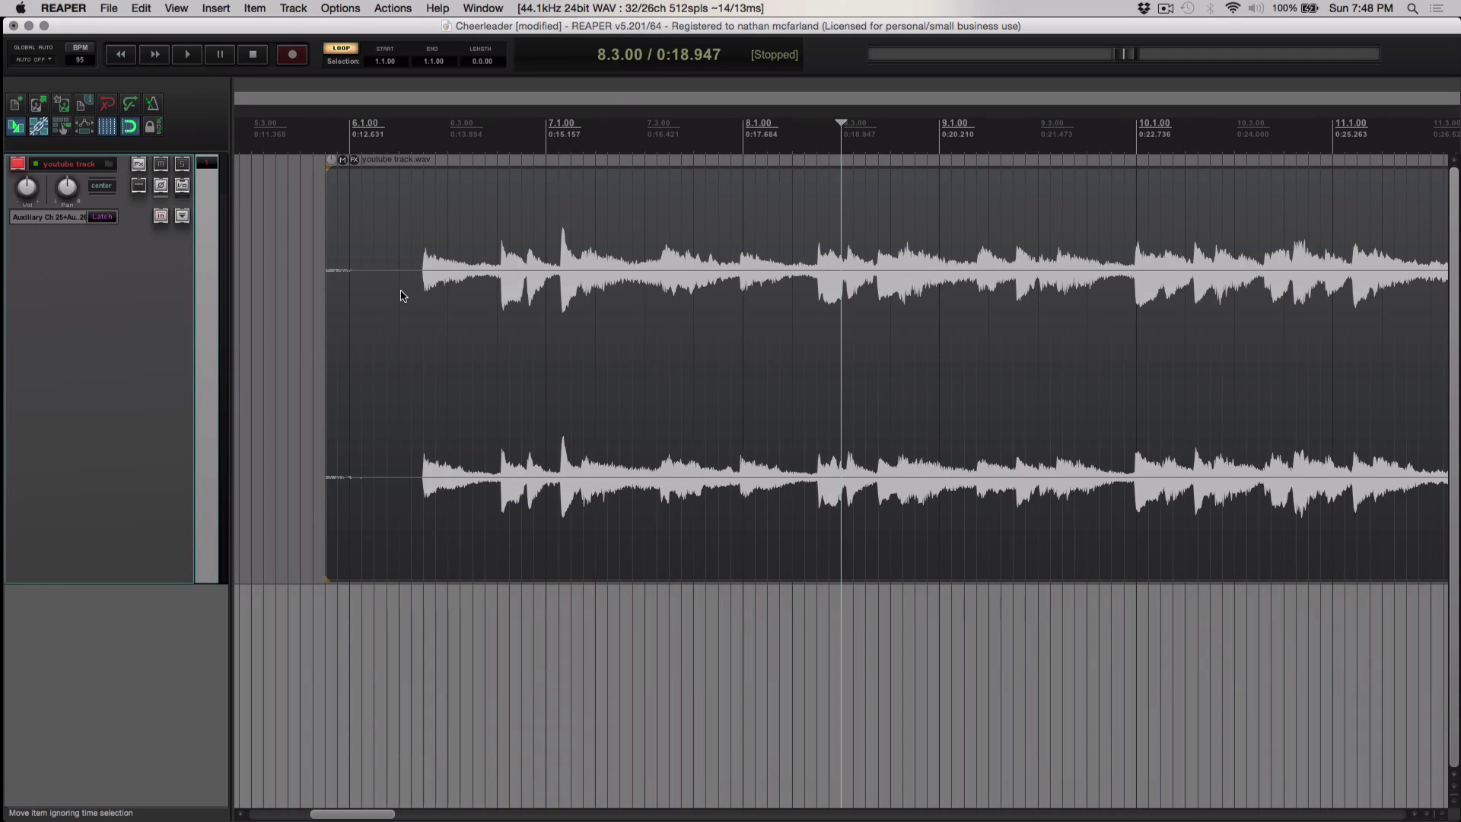
Step: Narrow the edit position toward the music onset, trying 6.2.10, 6.2.06 and 6.2.36
{"action": "left_click", "coordinate": [333, 141]}
{"action": "left_click", "coordinate": [404, 139]}
{"action": "scroll", "coordinate": [433, 228], "scroll_direction": "up", "scroll_amount": 5}
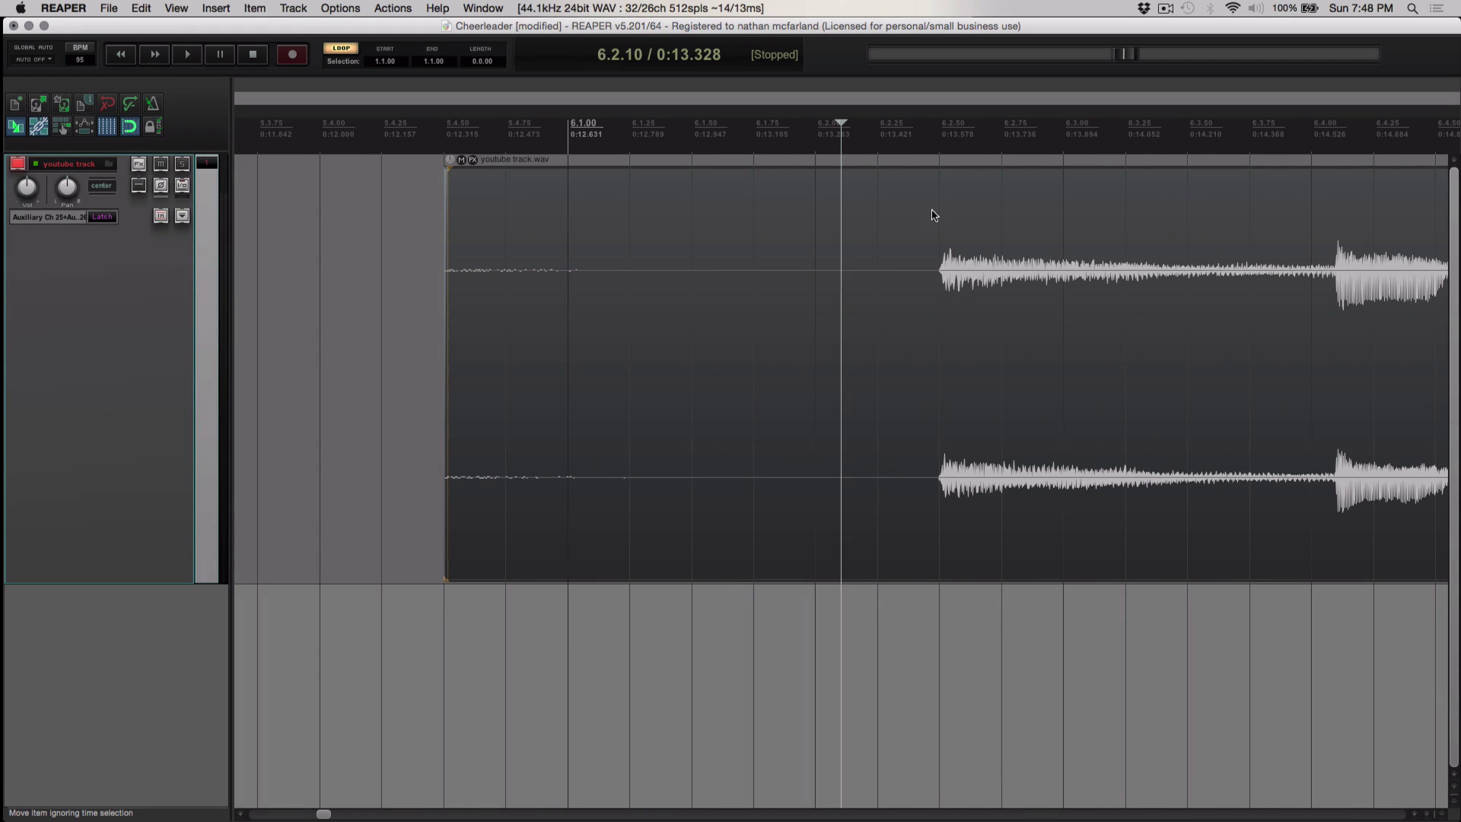
{"action": "left_click", "coordinate": [933, 140]}
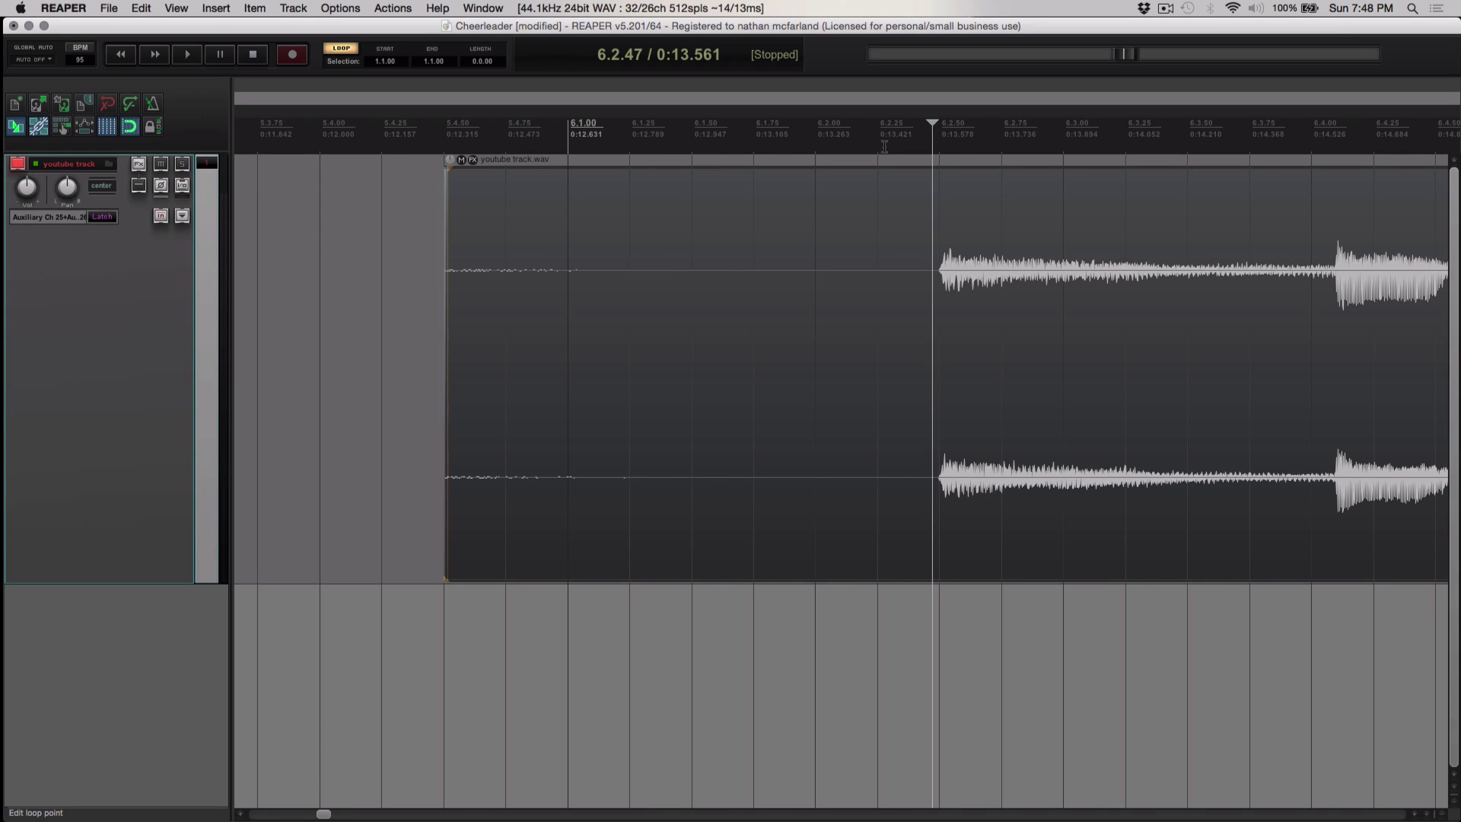
{"action": "scroll", "coordinate": [793, 139], "scroll_direction": "down", "scroll_amount": 3}
{"action": "left_click", "coordinate": [794, 139]}
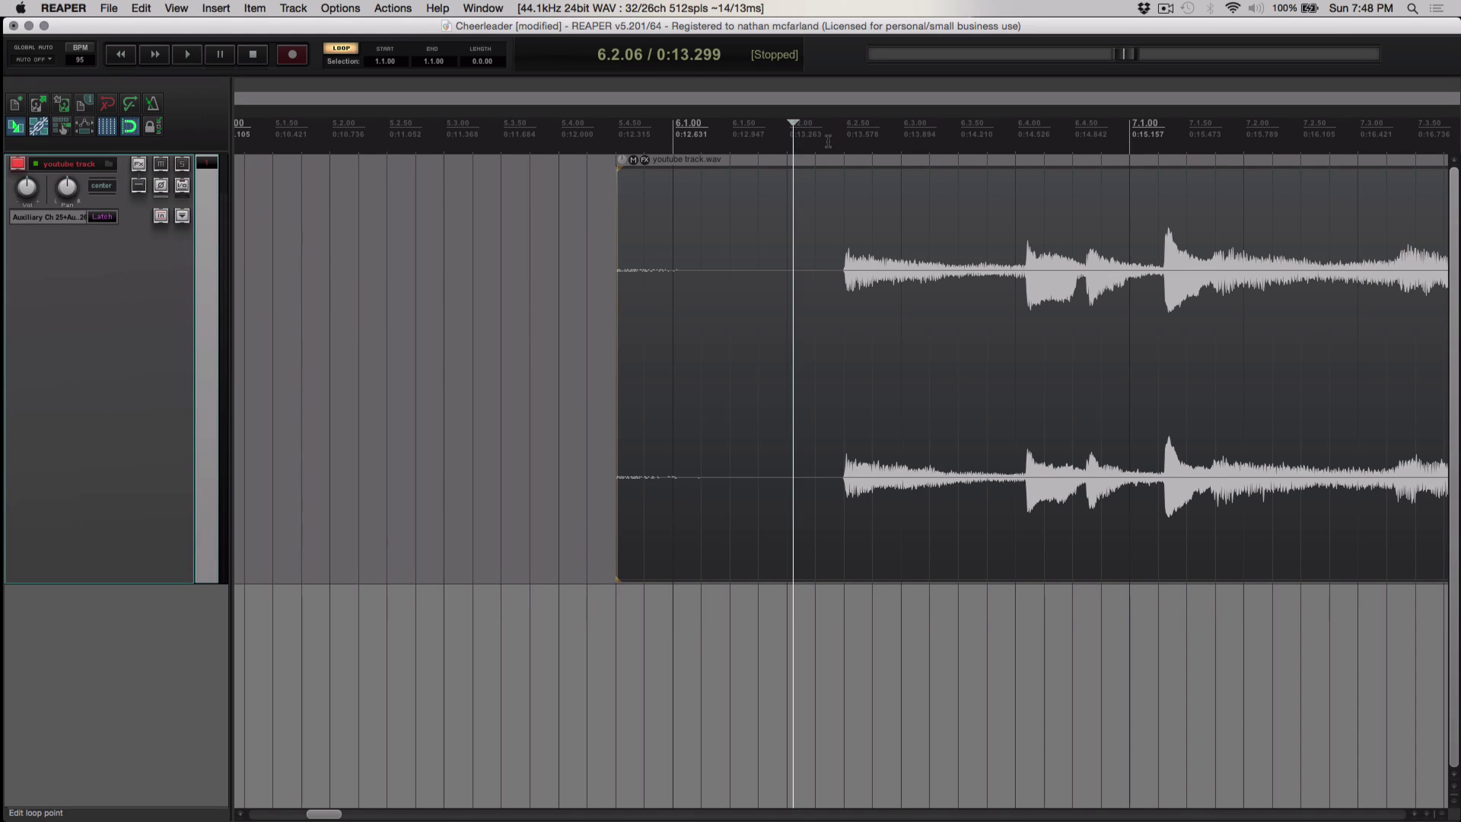
{"action": "left_click", "coordinate": [828, 143]}
{"action": "scroll", "coordinate": [829, 144], "scroll_direction": "up", "scroll_amount": 1}
{"action": "scroll", "coordinate": [829, 144], "scroll_direction": "up", "scroll_amount": 3}
{"action": "scroll", "coordinate": [822, 145], "scroll_direction": "down", "scroll_amount": 2}
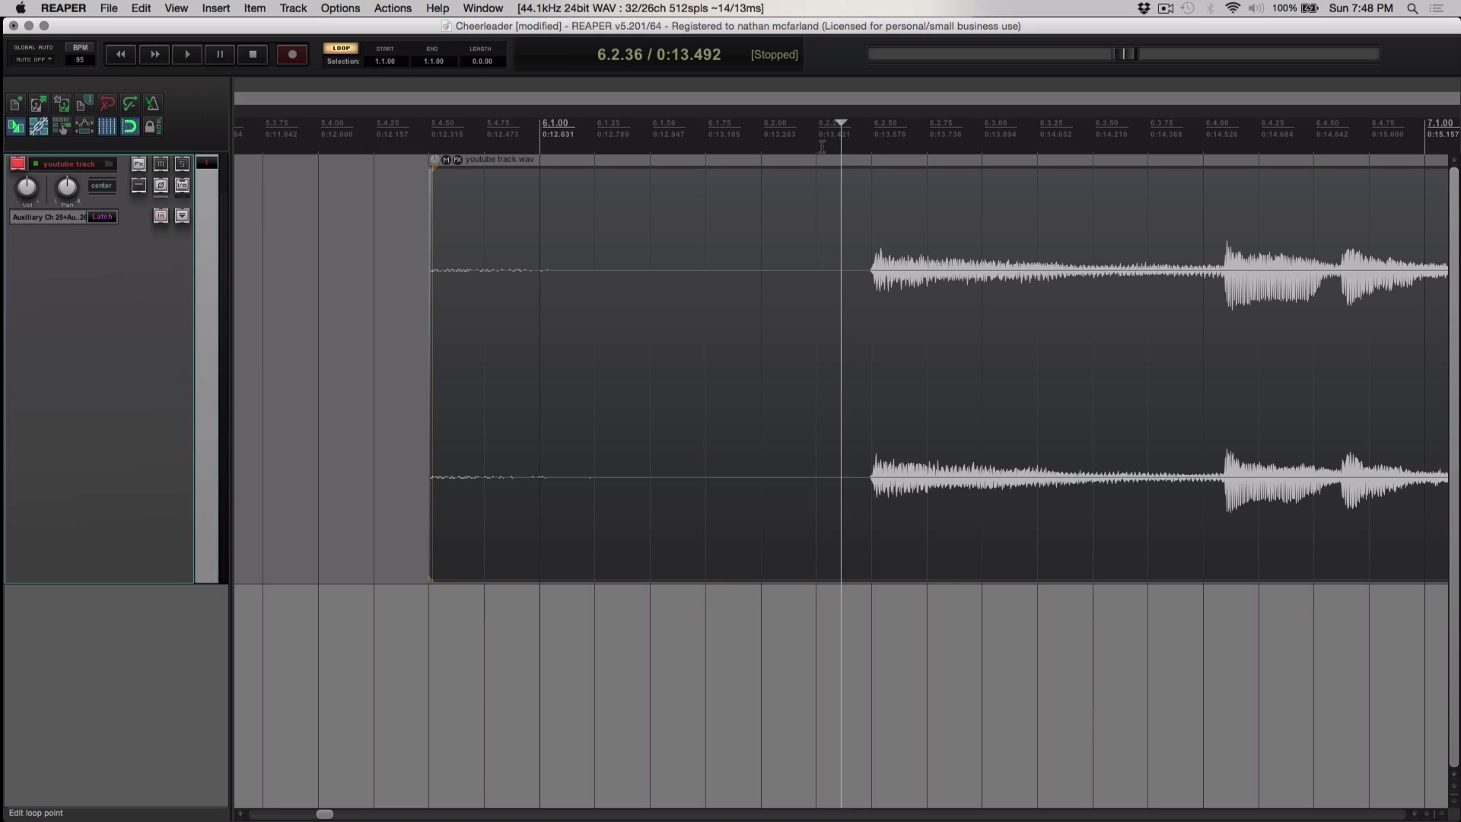
Step: Fine-tune the edit position between 6.2.27 and 6.2.40 while zooming the view
{"action": "left_click", "coordinate": [819, 145]}
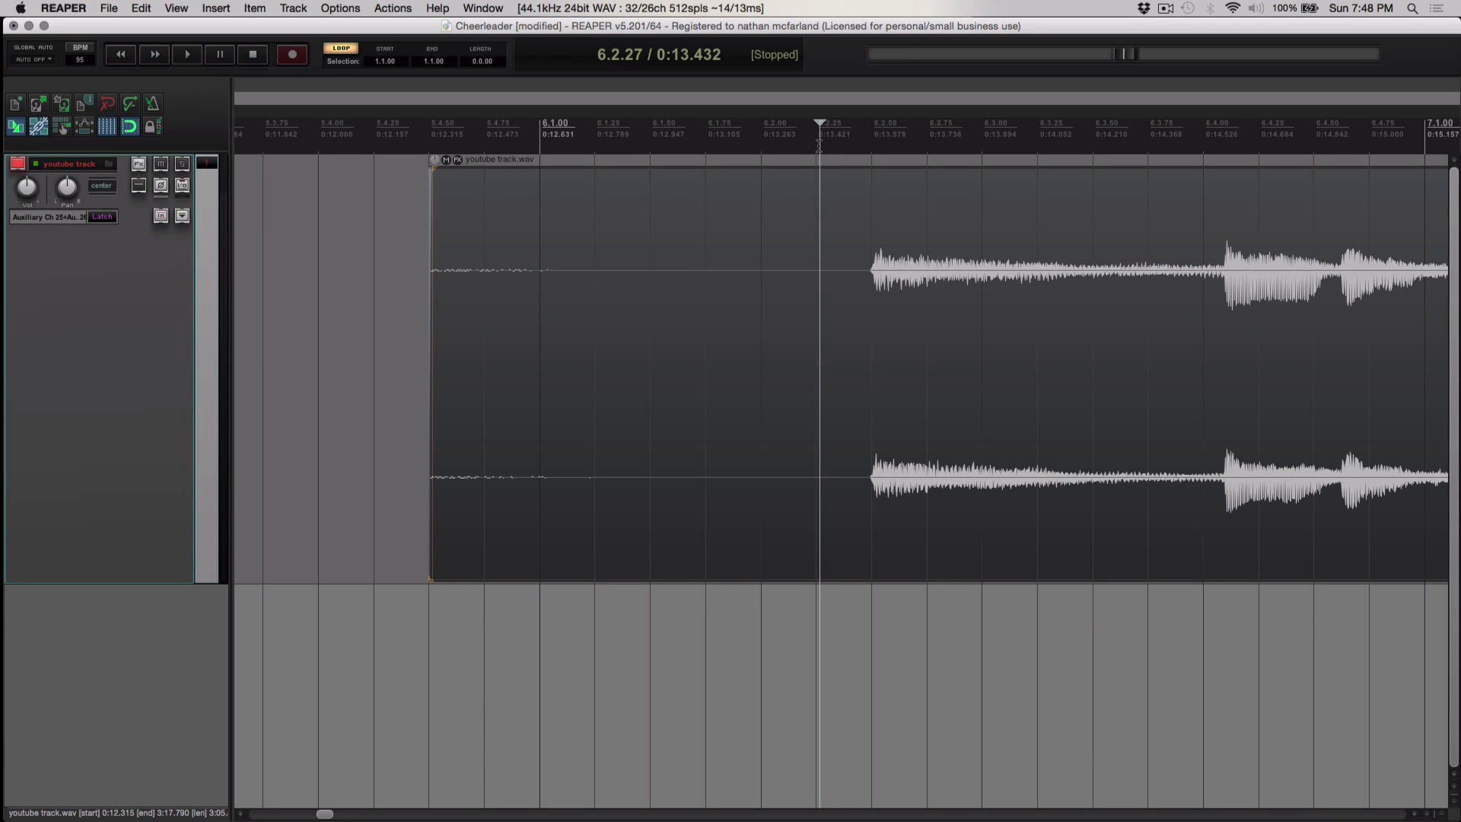
{"action": "scroll", "coordinate": [819, 145], "scroll_direction": "up", "scroll_amount": 3}
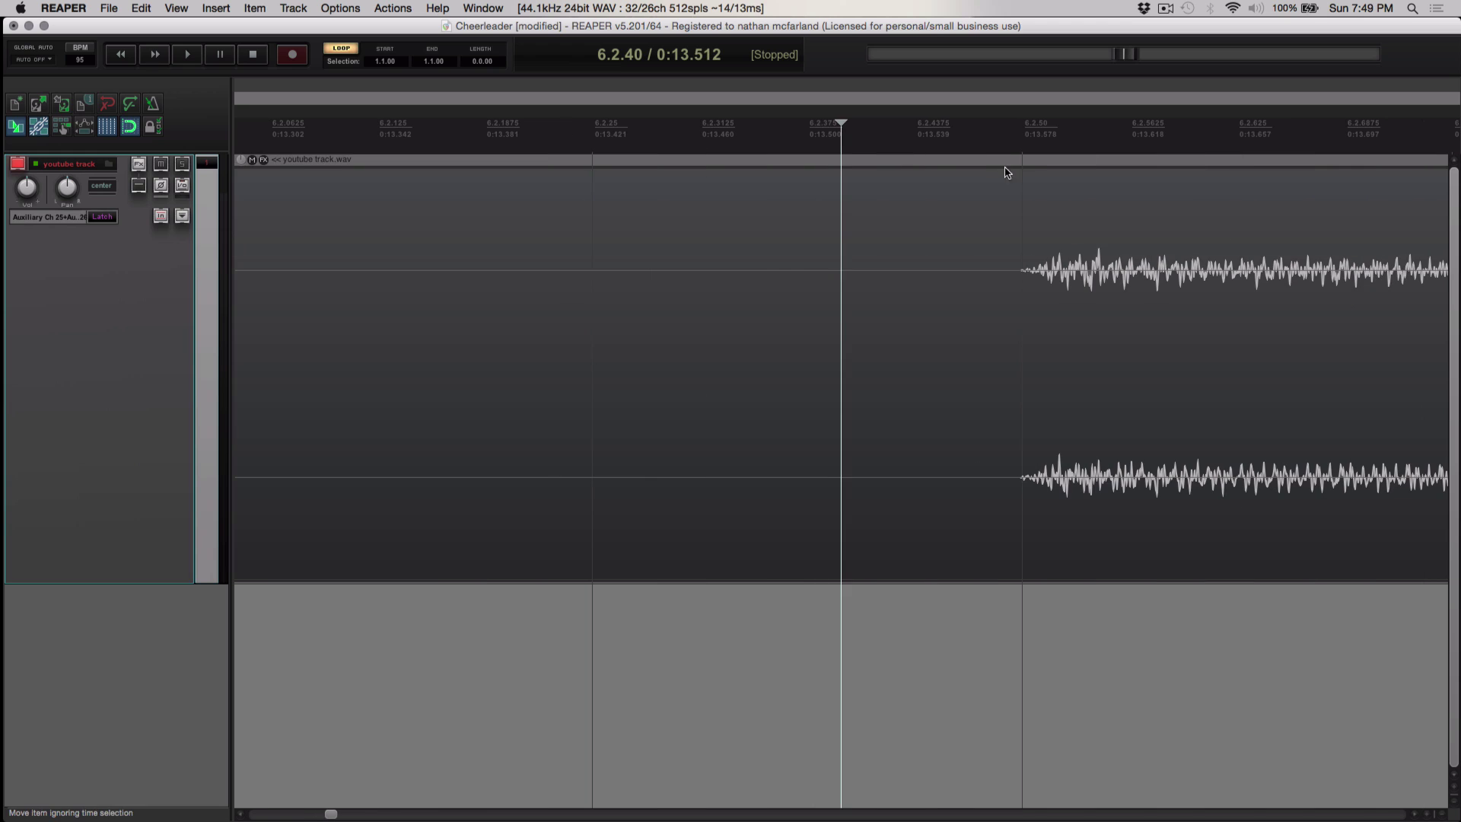
{"action": "left_click", "coordinate": [1020, 144]}
{"action": "scroll", "coordinate": [1020, 144], "scroll_direction": "up", "scroll_amount": 4}
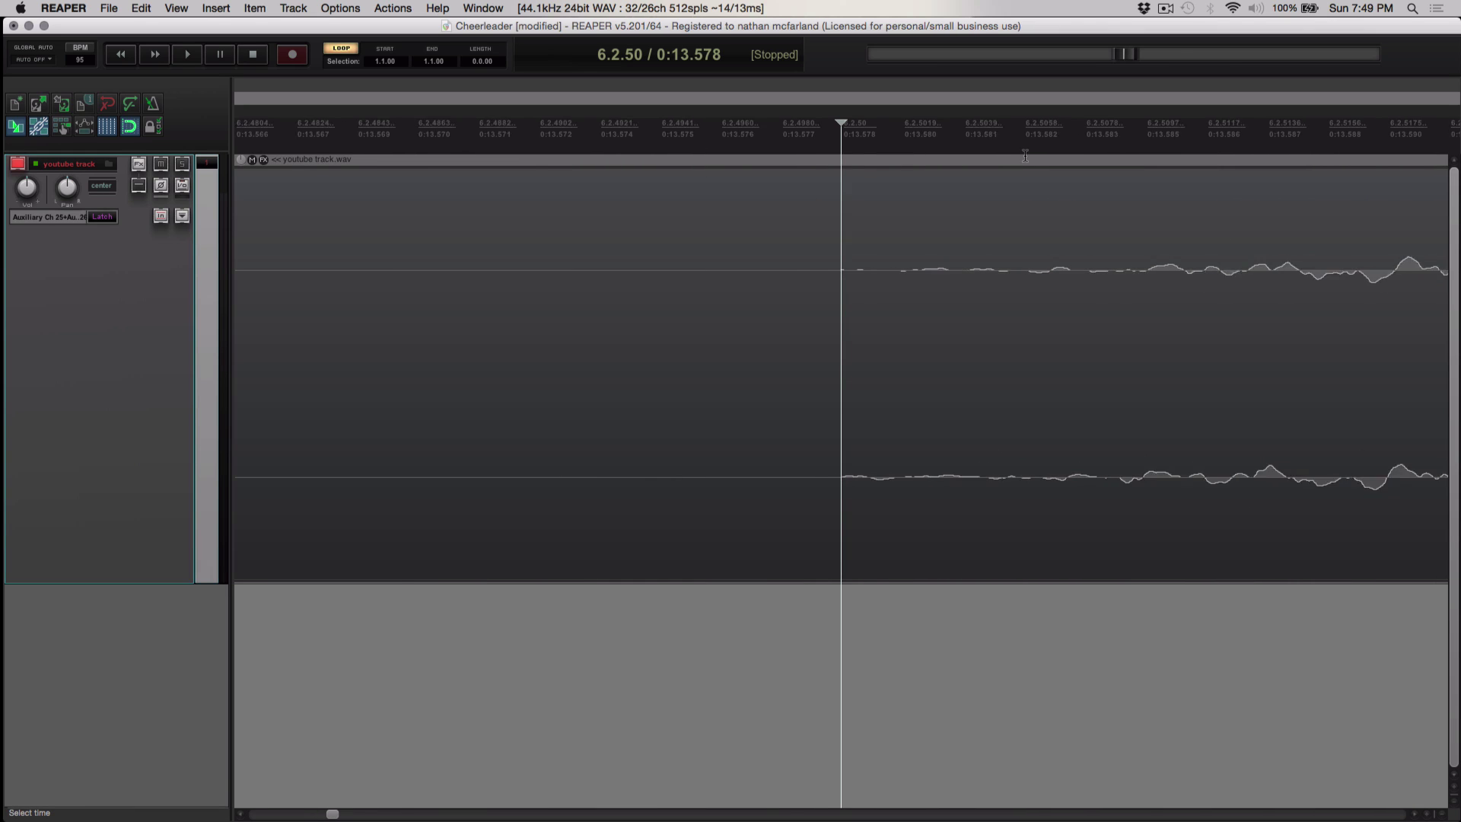
{"action": "scroll", "coordinate": [1024, 156], "scroll_direction": "down", "scroll_amount": 1}
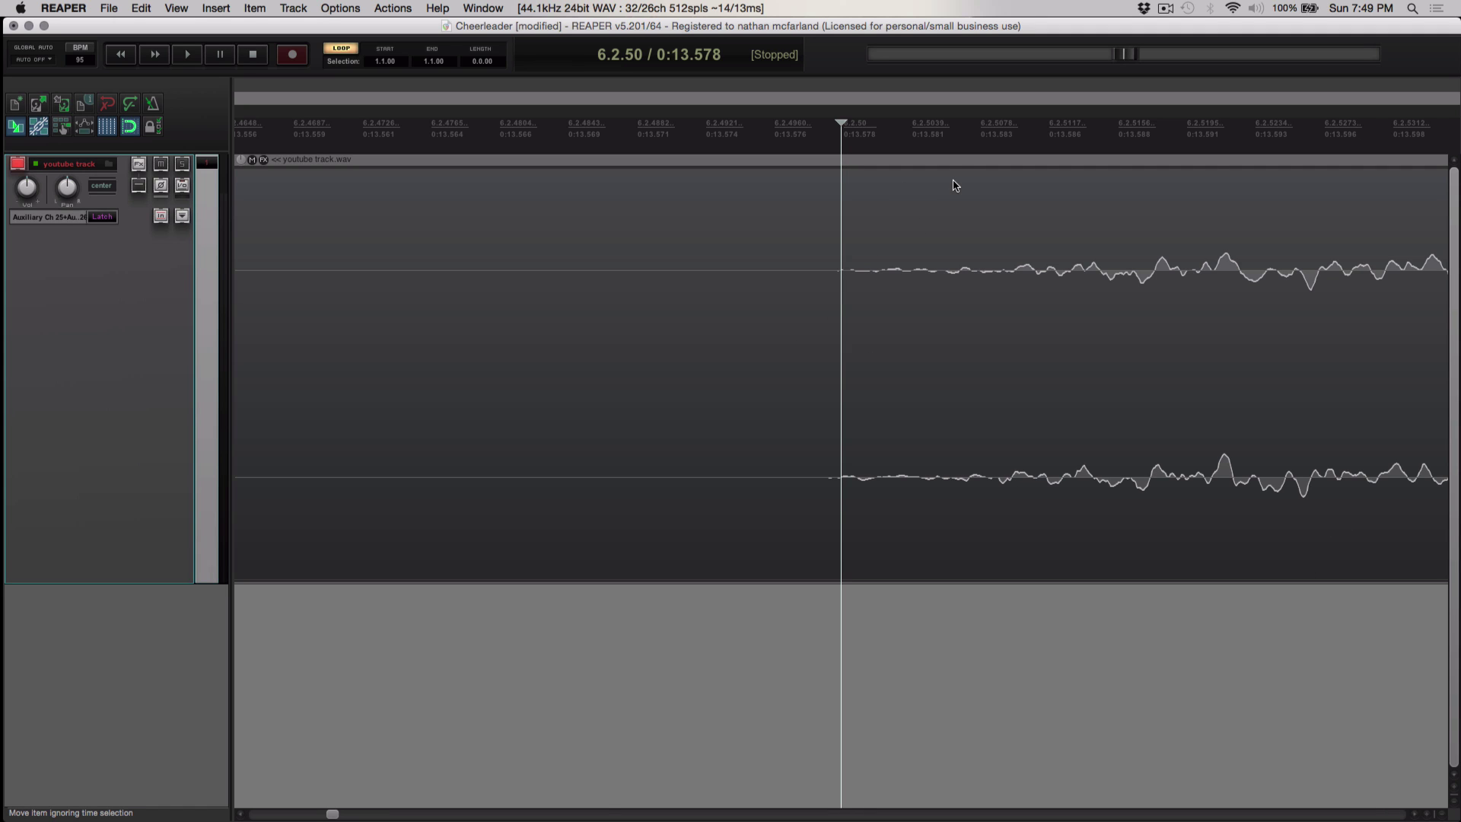
{"action": "scroll", "coordinate": [952, 185], "scroll_direction": "down", "scroll_amount": 3}
{"action": "scroll", "coordinate": [951, 186], "scroll_direction": "down", "scroll_amount": 4}
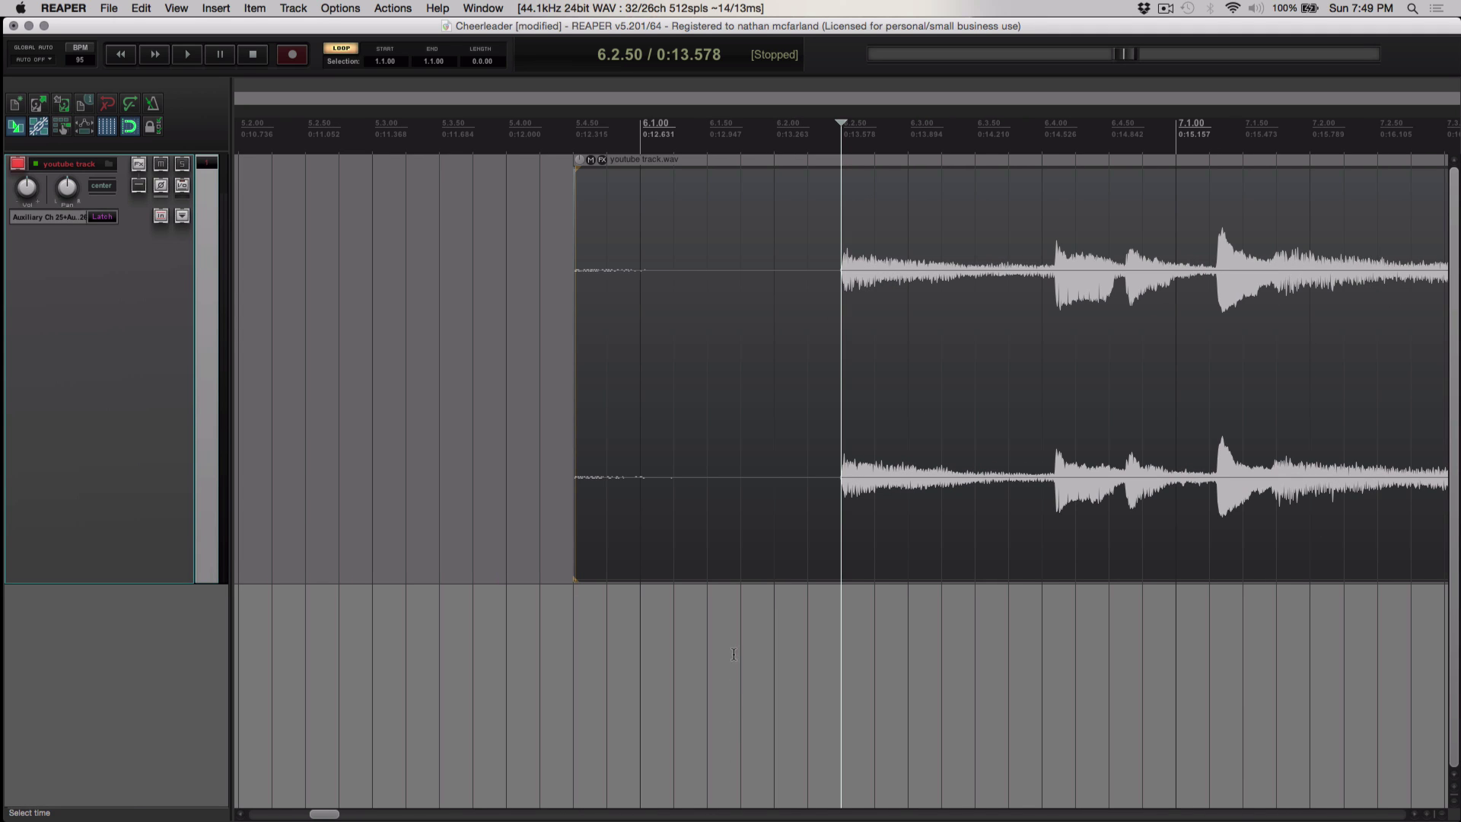
Step: Deselect the item and jump the edit cursor to the first transient at 6.2.50 / 0:13.578
{"action": "left_click", "coordinate": [763, 567]}
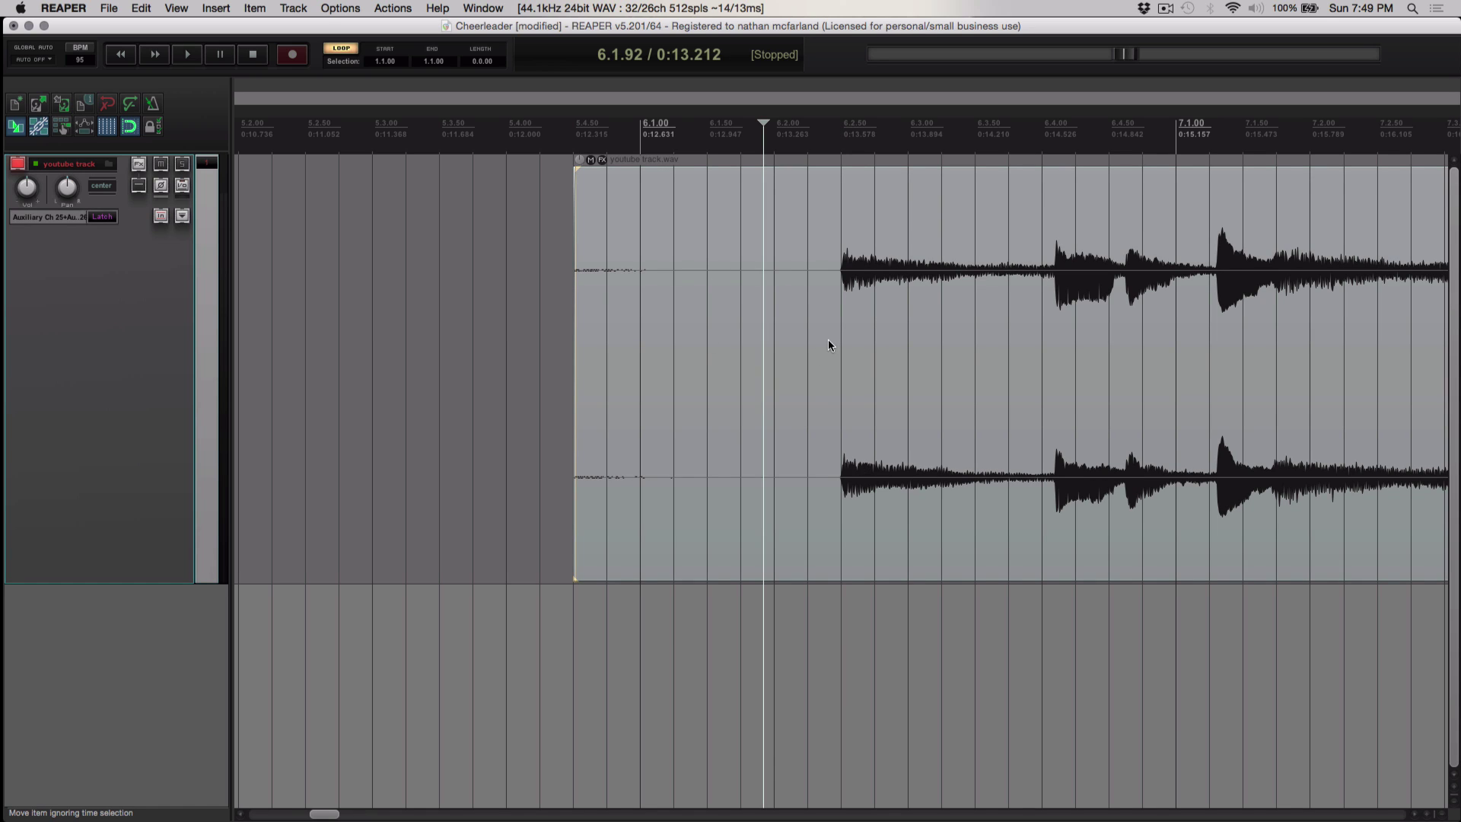
{"action": "key", "text": "Escape"}
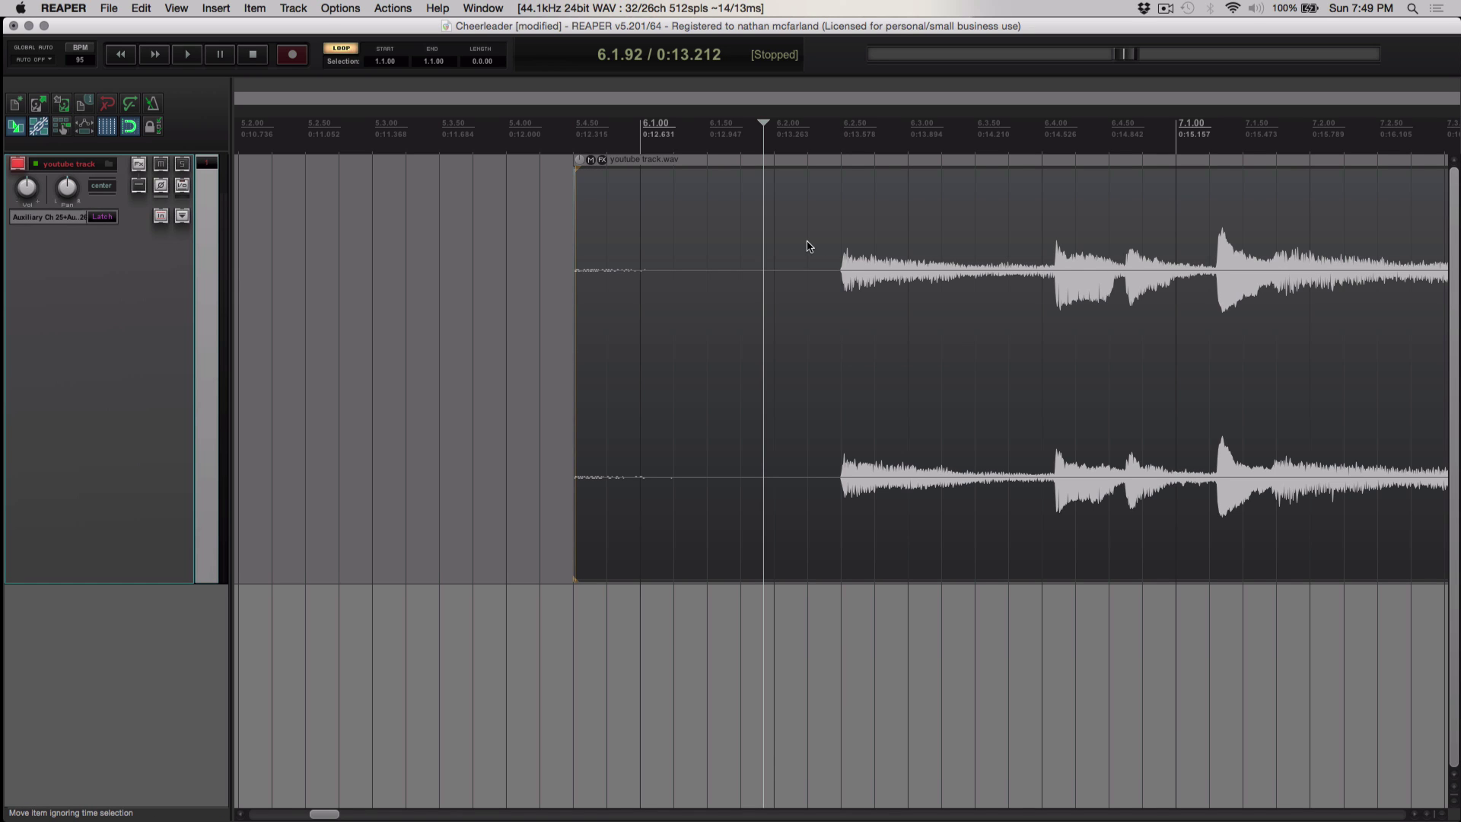
{"action": "key", "text": "Tab"}
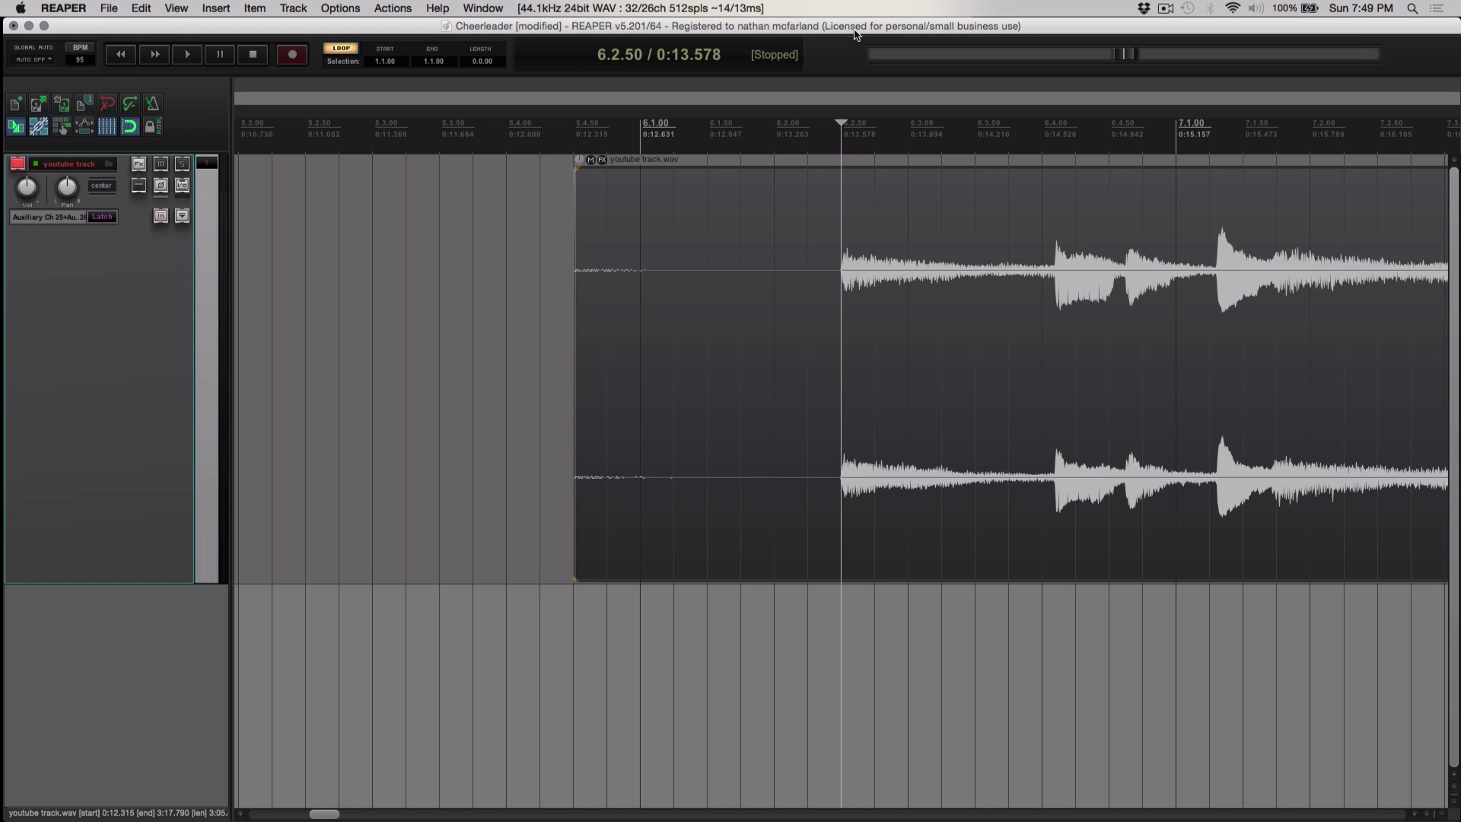
{"action": "scroll", "coordinate": [853, 223], "scroll_direction": "up", "scroll_amount": 5}
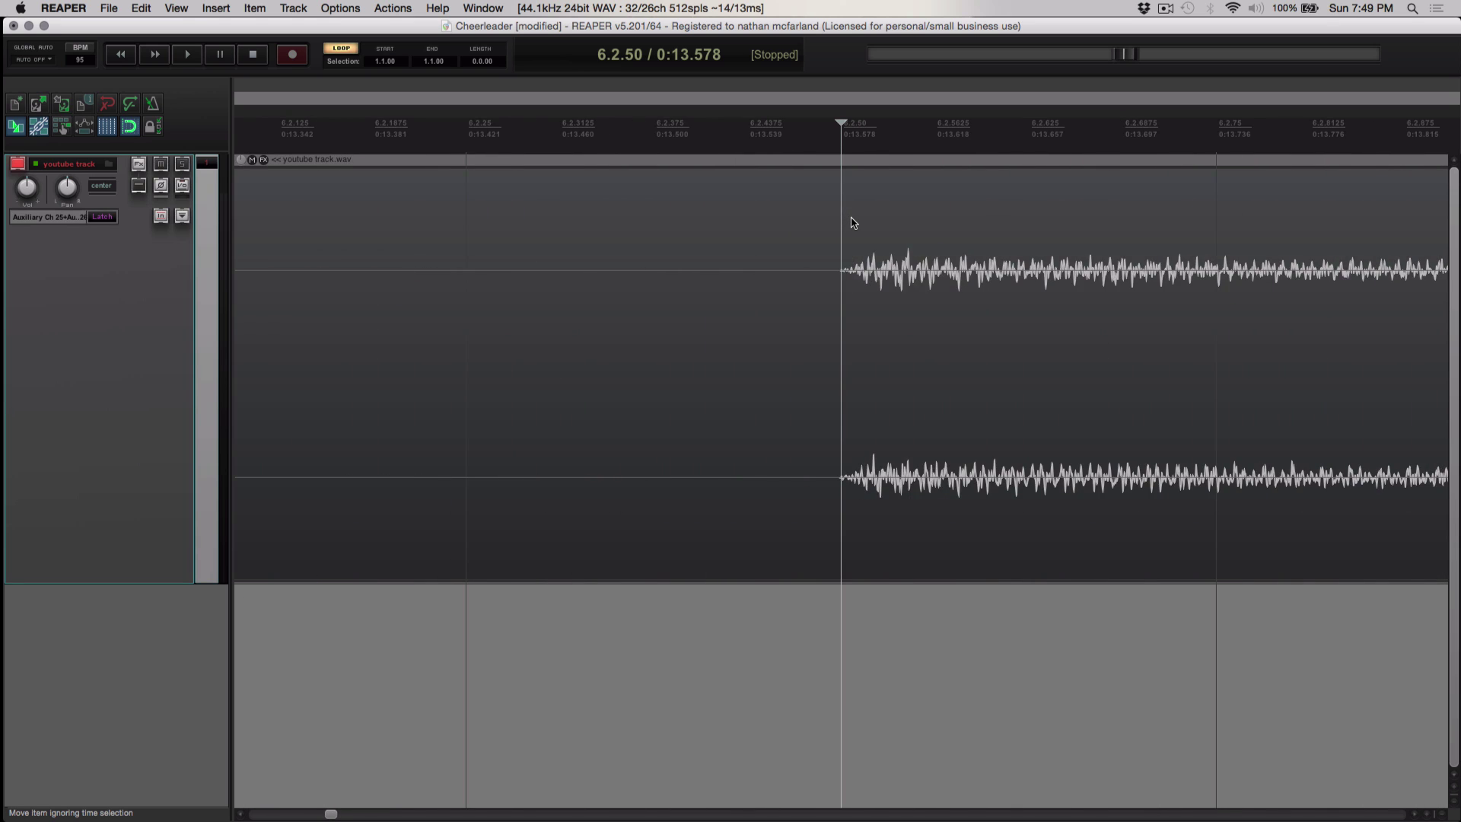
{"action": "scroll", "coordinate": [852, 223], "scroll_direction": "up", "scroll_amount": 8}
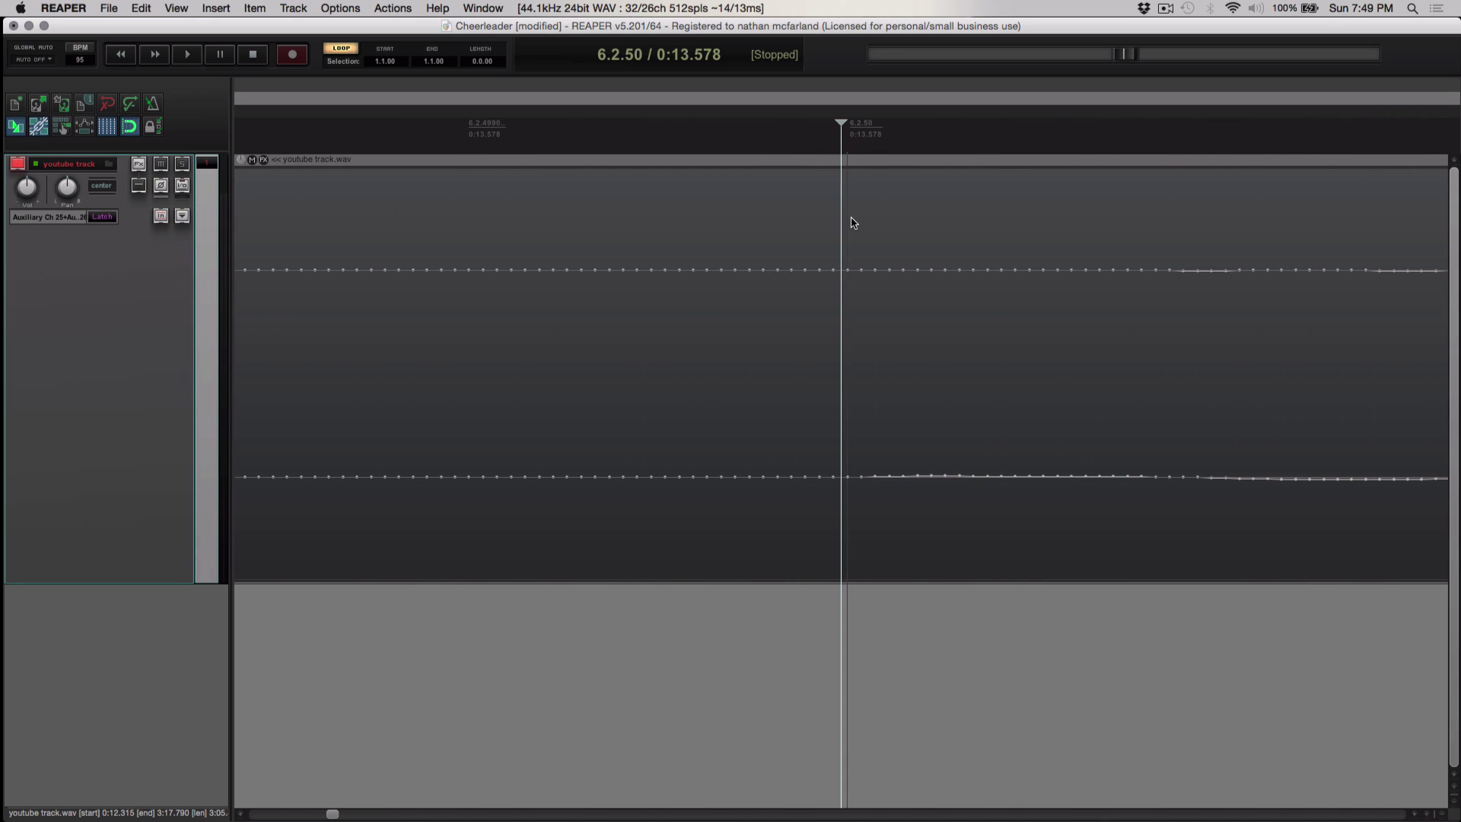
{"action": "scroll", "coordinate": [853, 223], "scroll_direction": "down", "scroll_amount": 2}
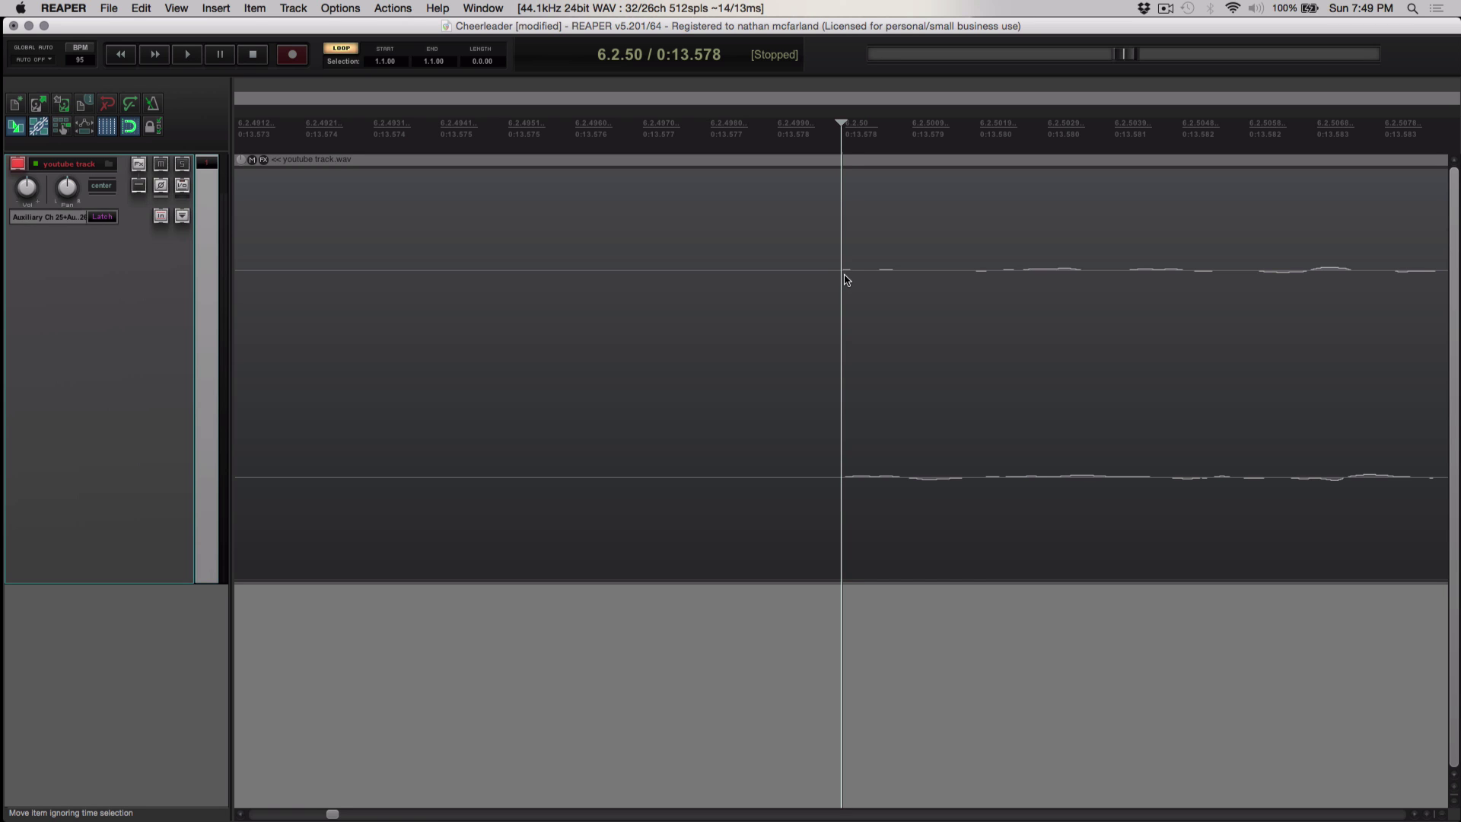
{"action": "scroll", "coordinate": [845, 278], "scroll_direction": "down", "scroll_amount": 8}
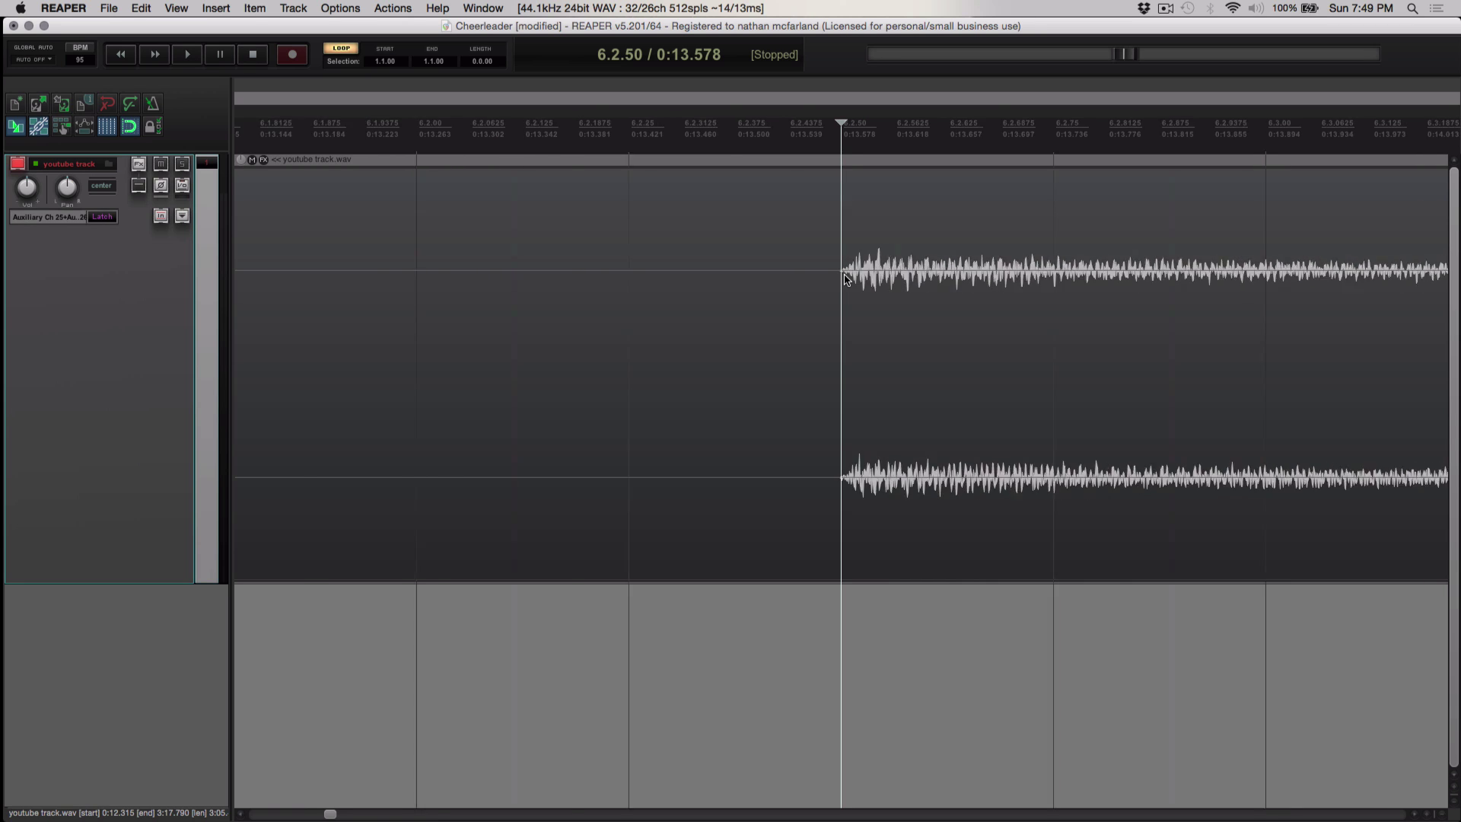
{"action": "scroll", "coordinate": [844, 278], "scroll_direction": "down", "scroll_amount": 4}
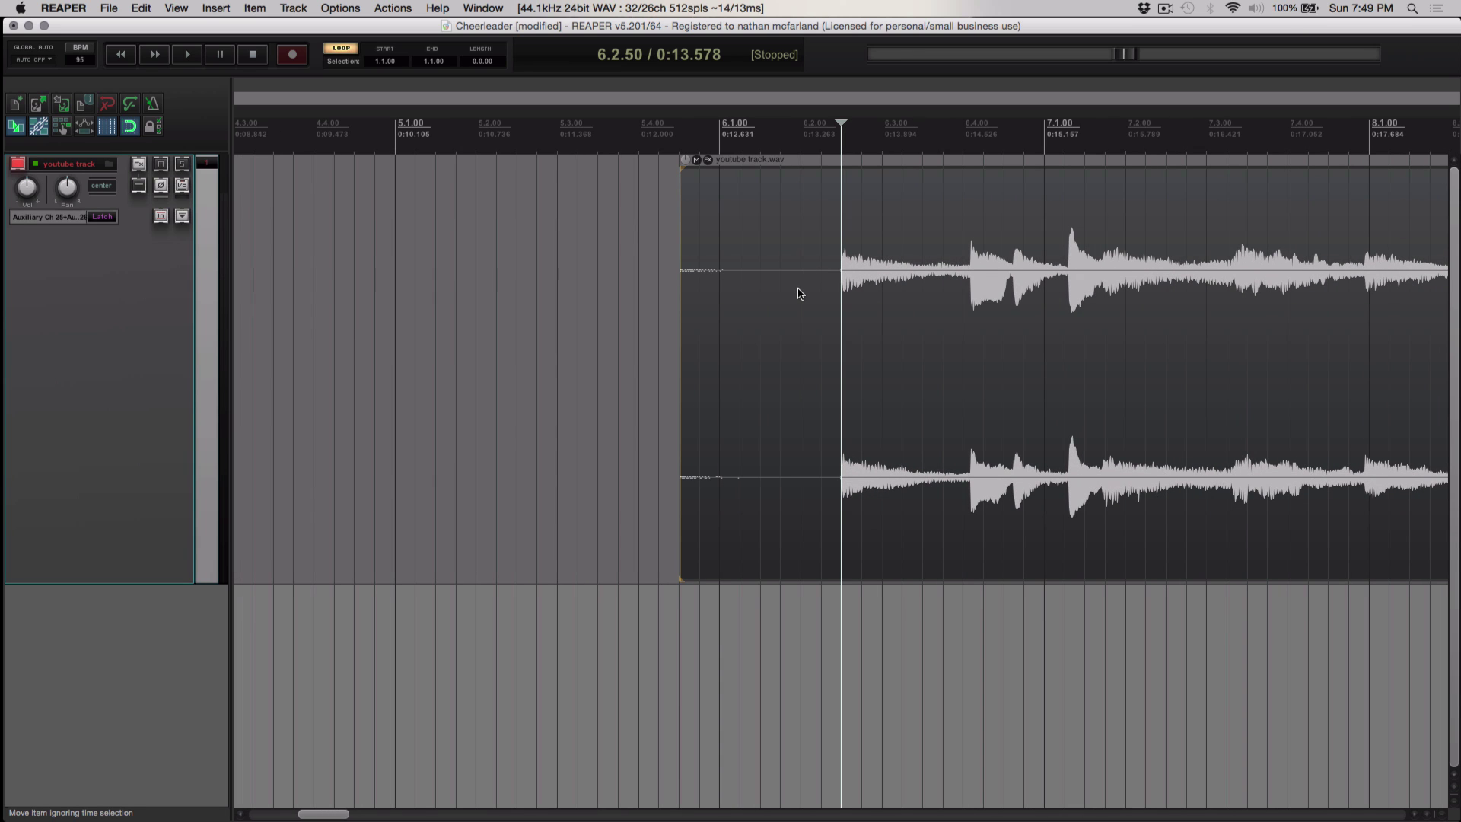
Step: Split the item at the music onset, delete the silent lead-in, and slide the rest to 1.1.00
{"action": "key", "text": "s"}
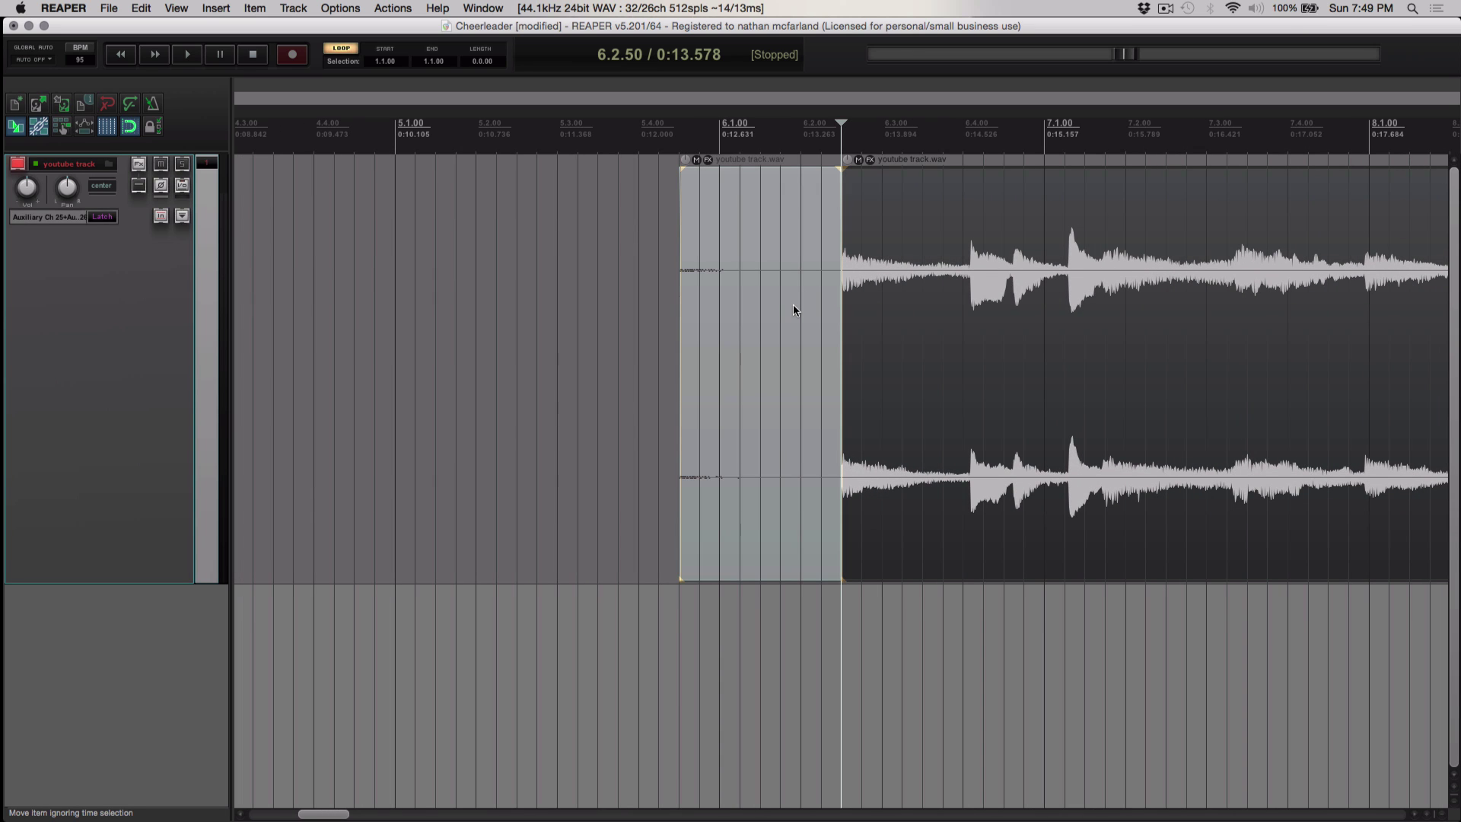
{"action": "key", "text": "Delete"}
{"action": "scroll", "coordinate": [753, 297], "scroll_direction": "down", "scroll_amount": 8}
{"action": "left_click_drag", "start_coordinate": [935, 291], "coordinate": [504, 268]}
{"action": "scroll", "coordinate": [353, 287], "scroll_direction": "up", "scroll_amount": 8}
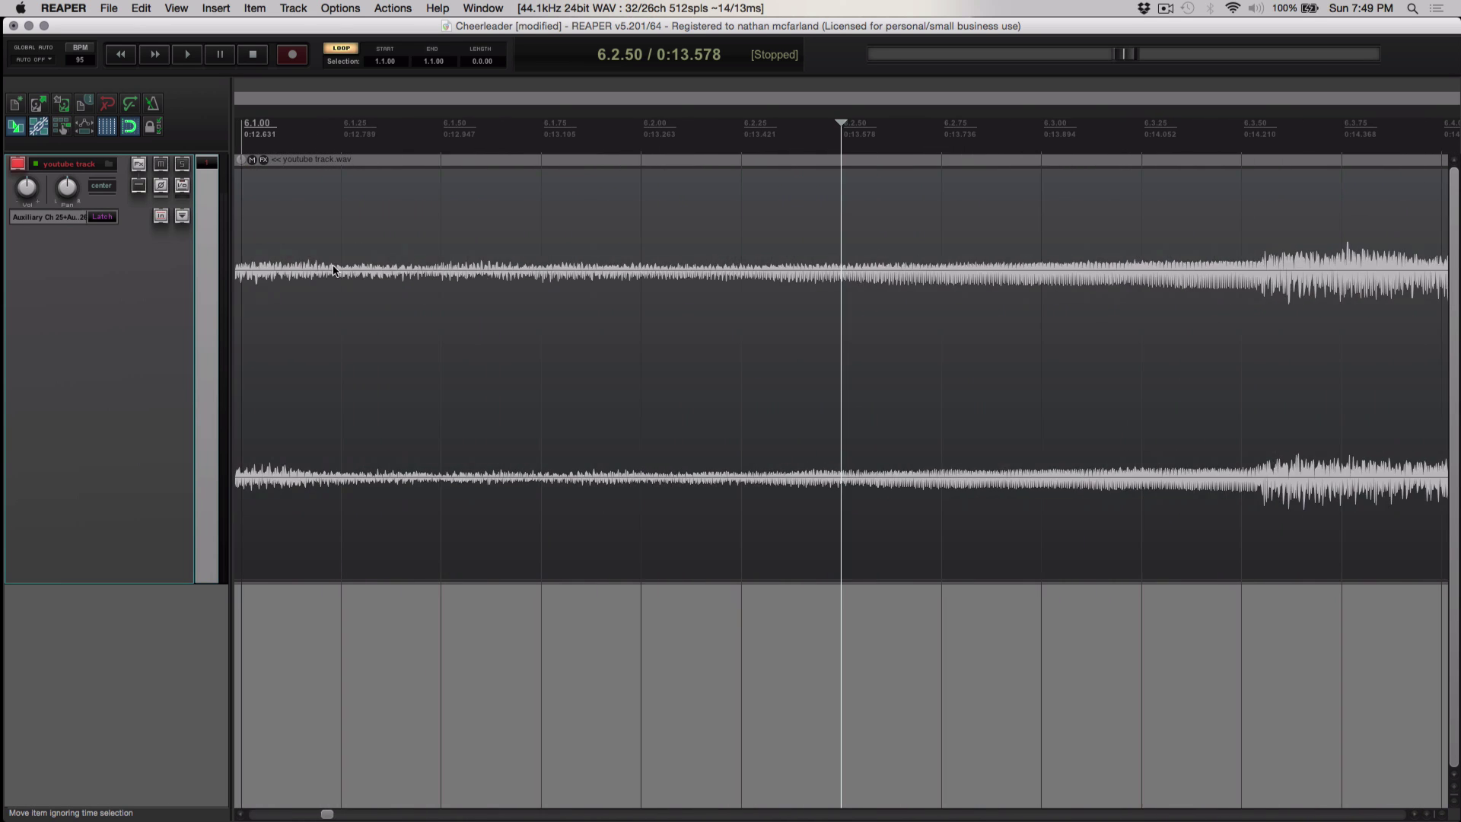
Step: Jump to the project start and zoom out to show the first few bars
{"action": "key", "text": "Home"}
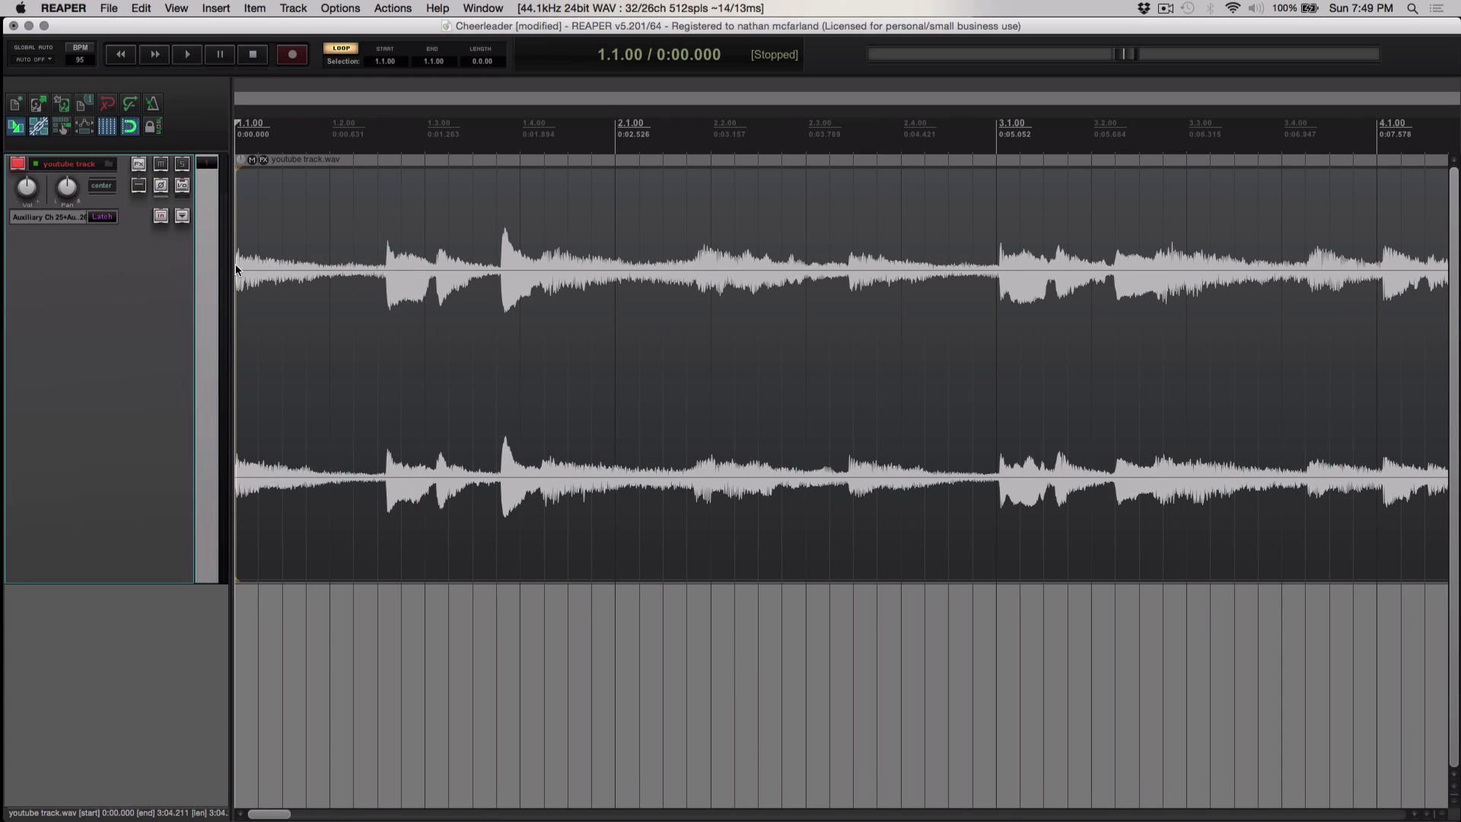
{"action": "scroll", "coordinate": [387, 96], "scroll_direction": "up", "scroll_amount": 10}
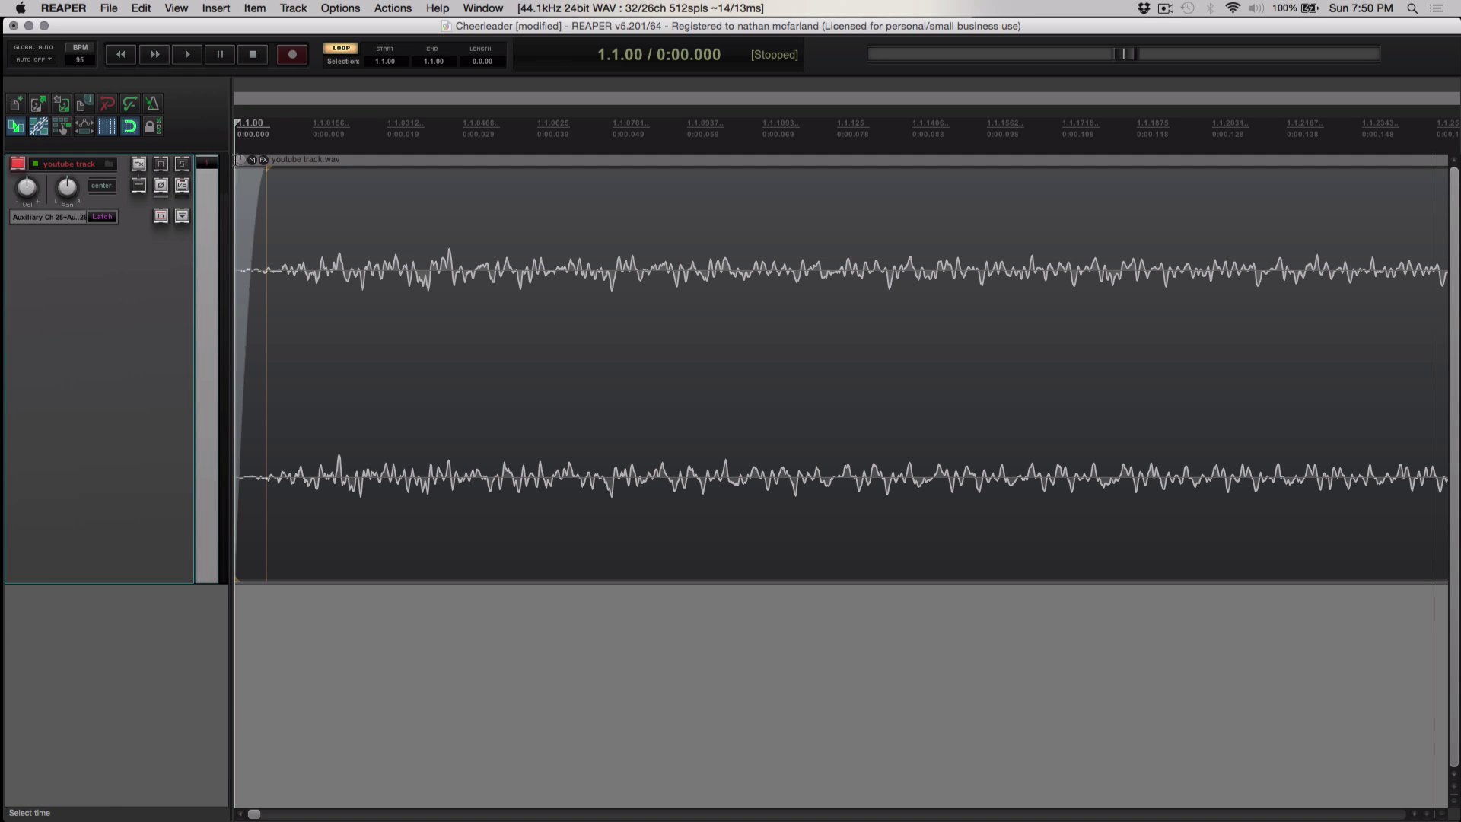
{"action": "scroll", "coordinate": [481, 252], "scroll_direction": "down", "scroll_amount": 8}
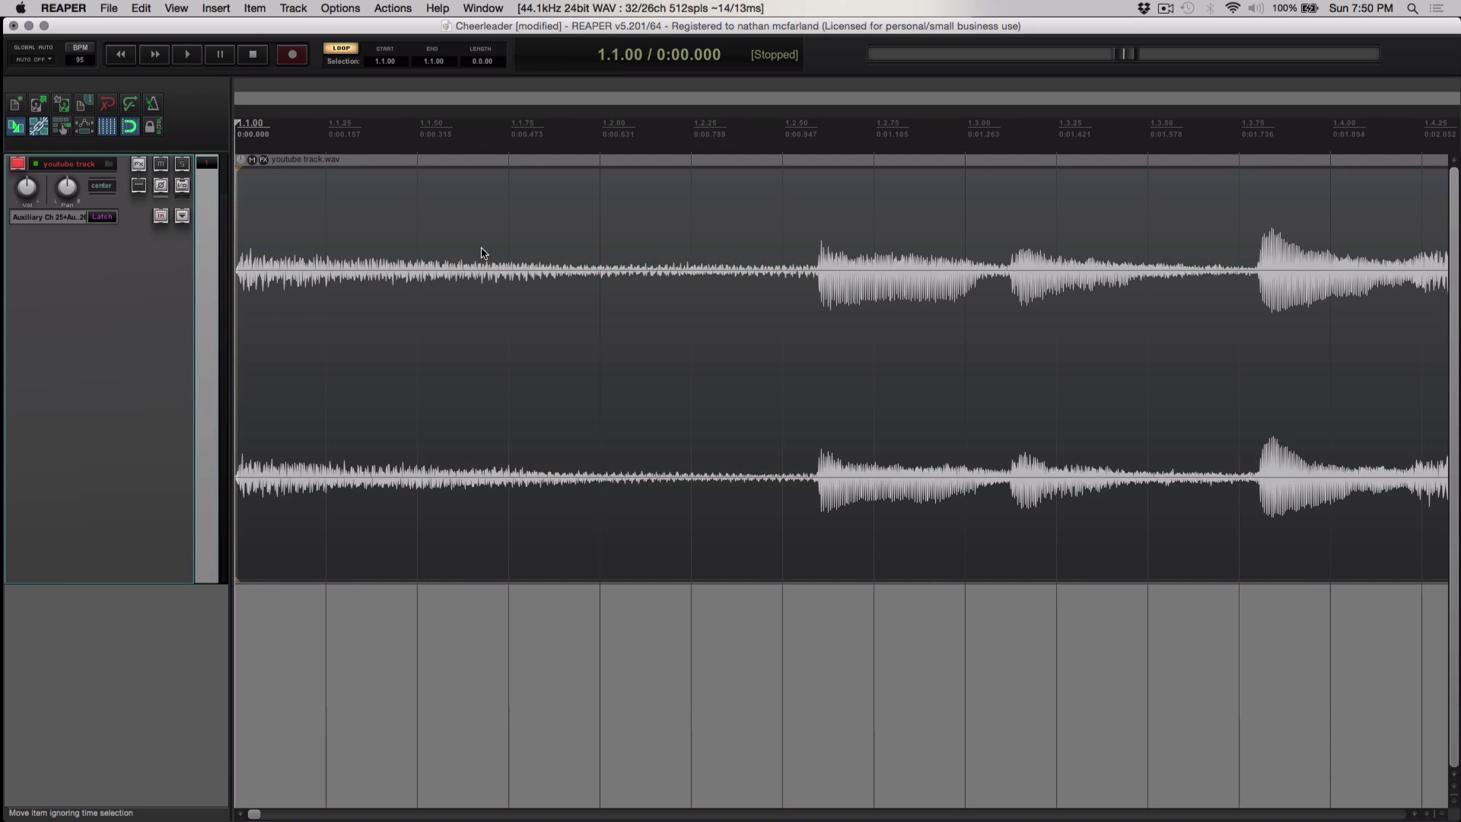
{"action": "scroll", "coordinate": [481, 249], "scroll_direction": "down", "scroll_amount": 5}
{"action": "scroll", "coordinate": [457, 243], "scroll_direction": "up", "scroll_amount": 6}
{"action": "scroll", "coordinate": [480, 175], "scroll_direction": "down", "scroll_amount": 3}
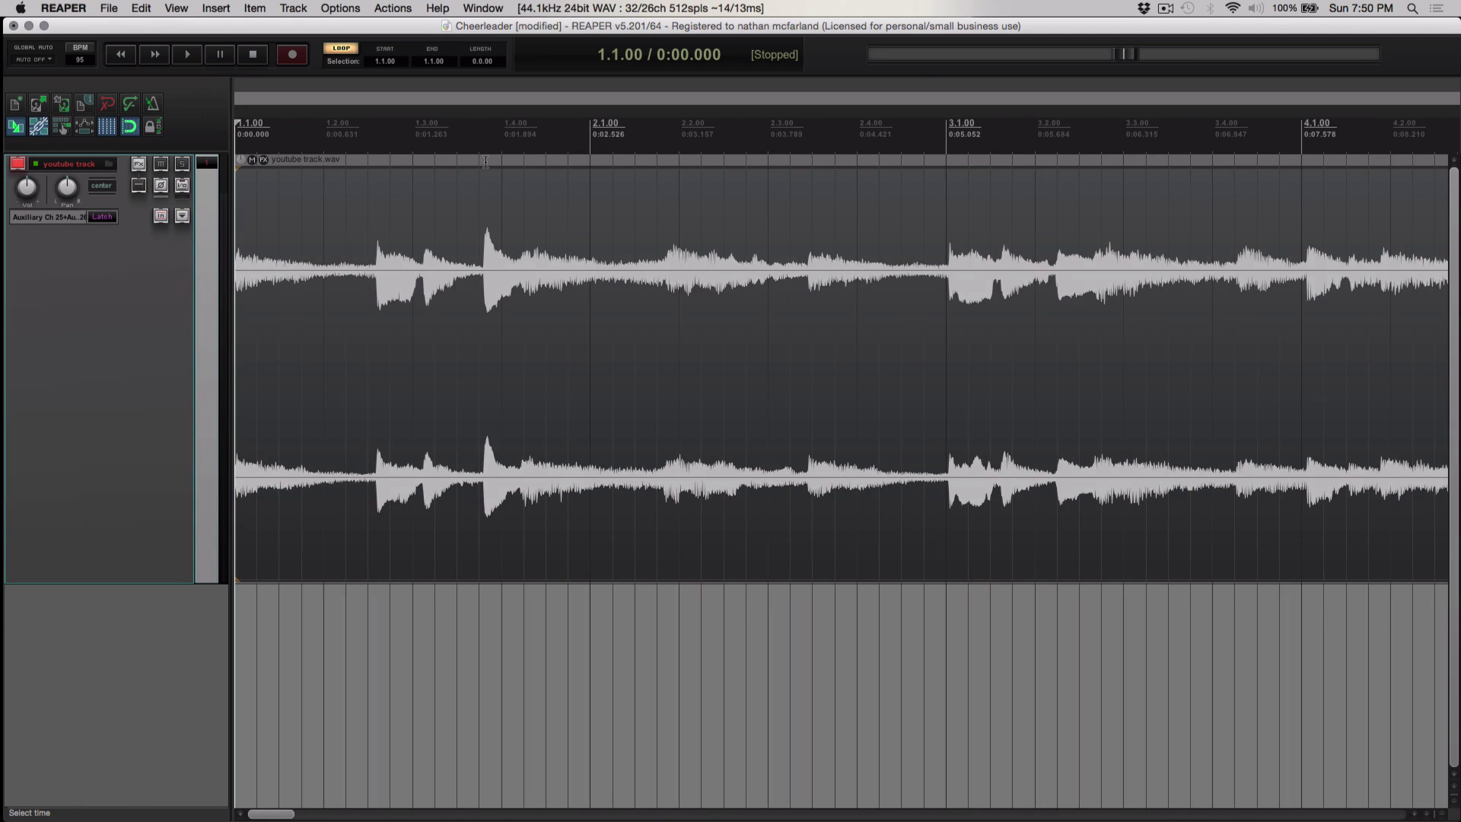
{"action": "scroll", "coordinate": [486, 161], "scroll_direction": "down", "scroll_amount": 1}
{"action": "scroll", "coordinate": [483, 157], "scroll_direction": "down", "scroll_amount": 2}
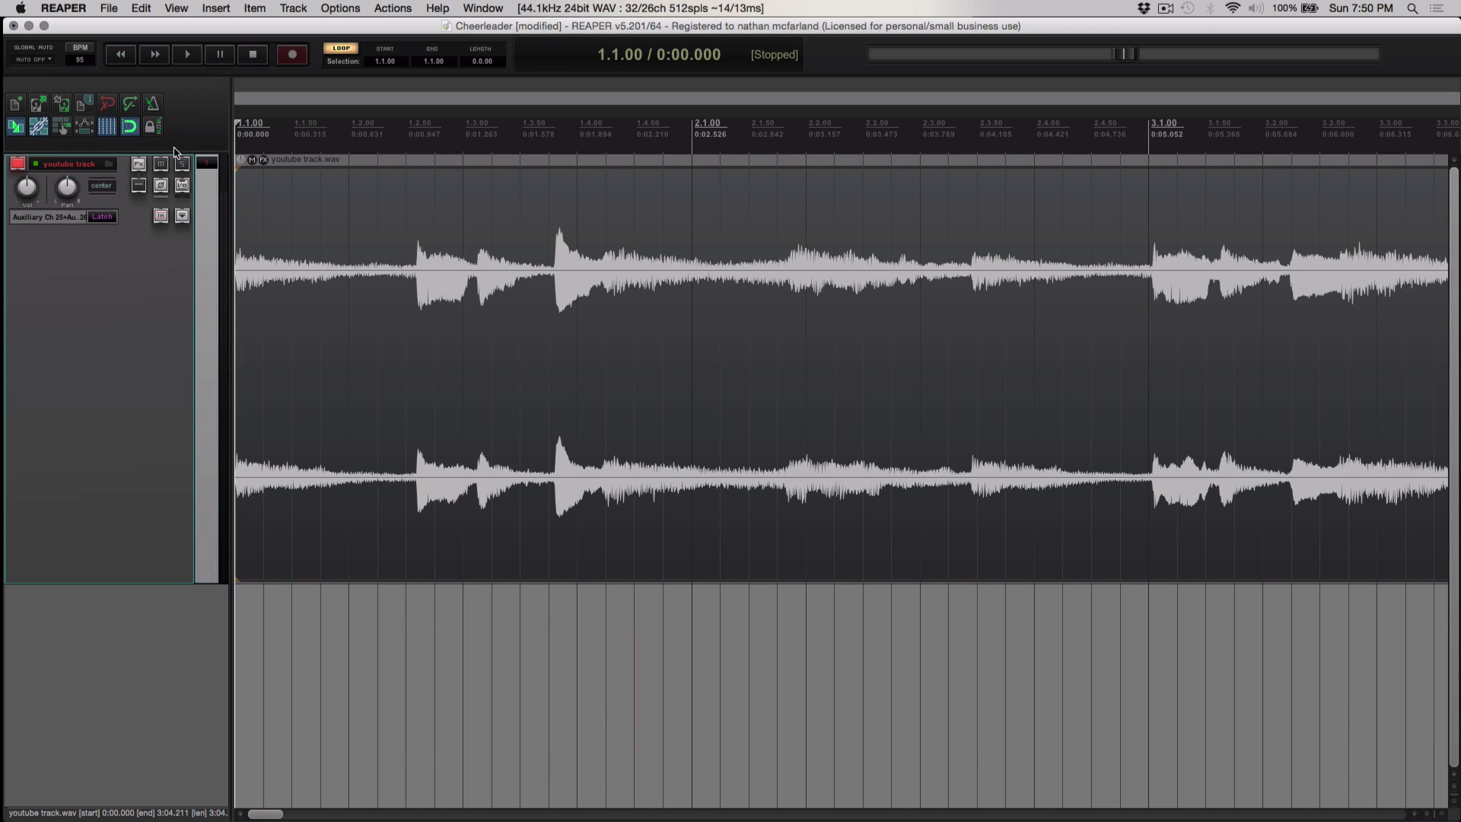
{"action": "key", "text": "space"}
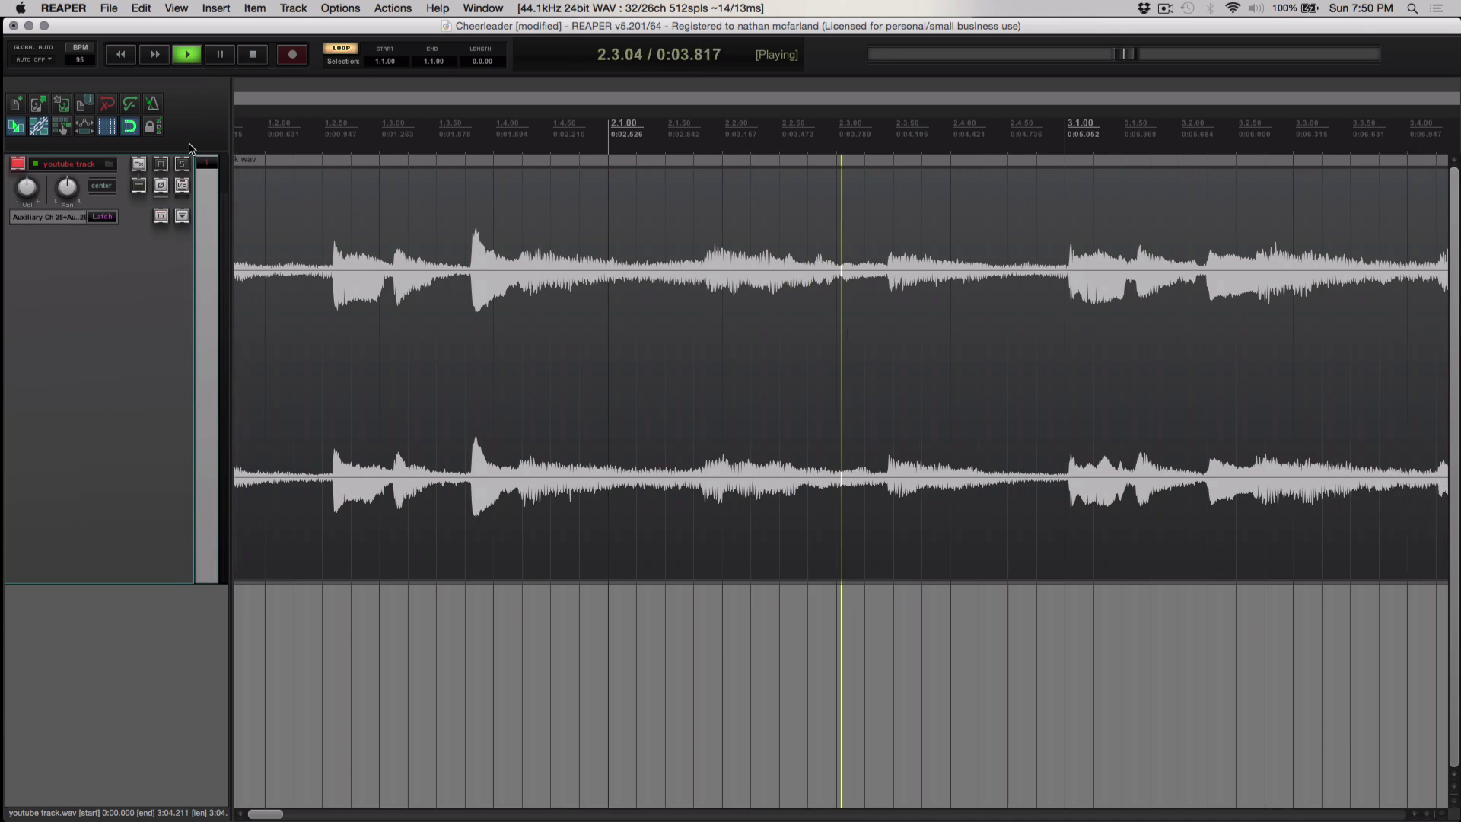
{"action": "key", "text": "space"}
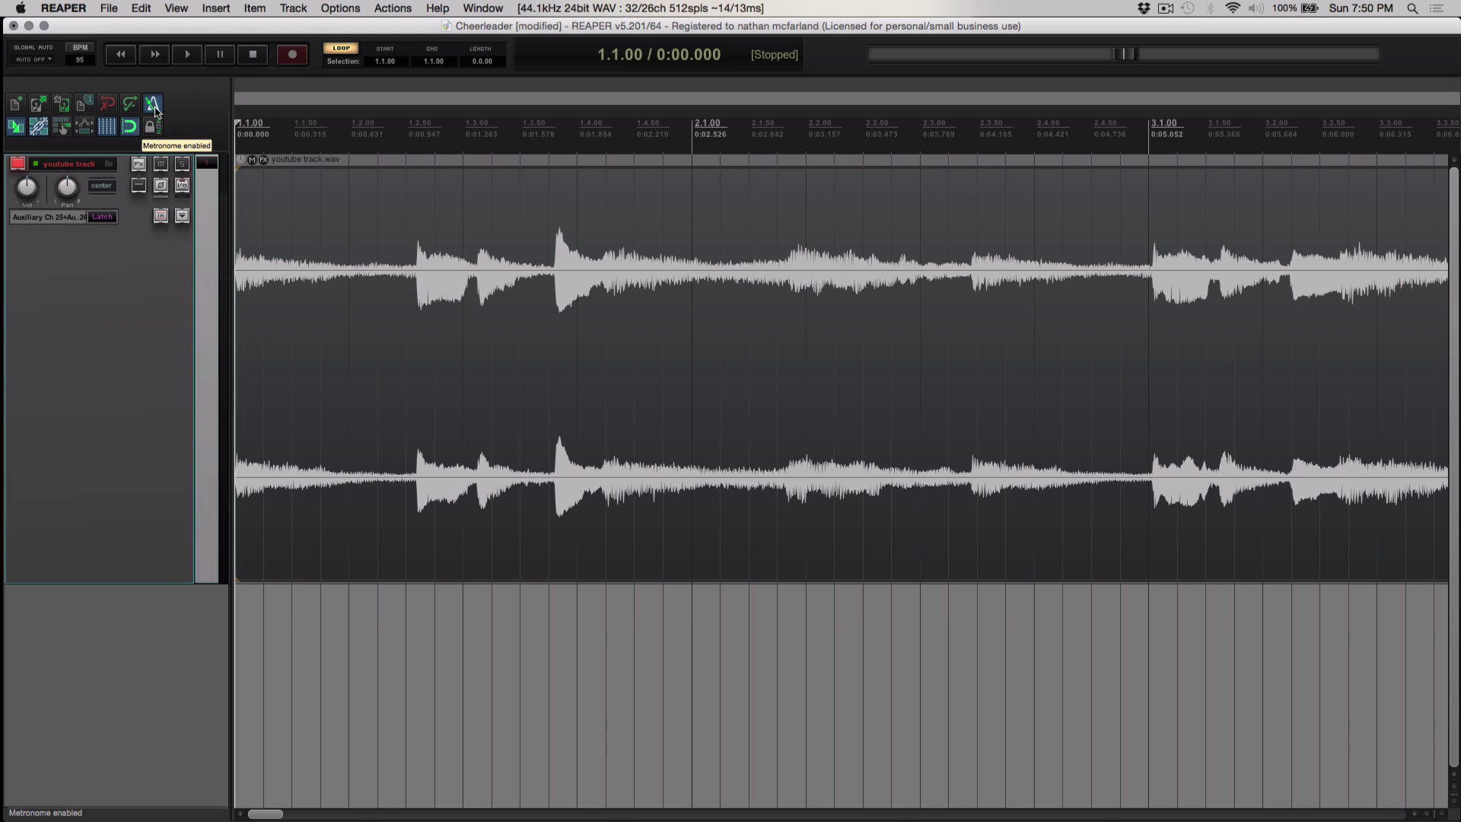
{"action": "key", "text": "space"}
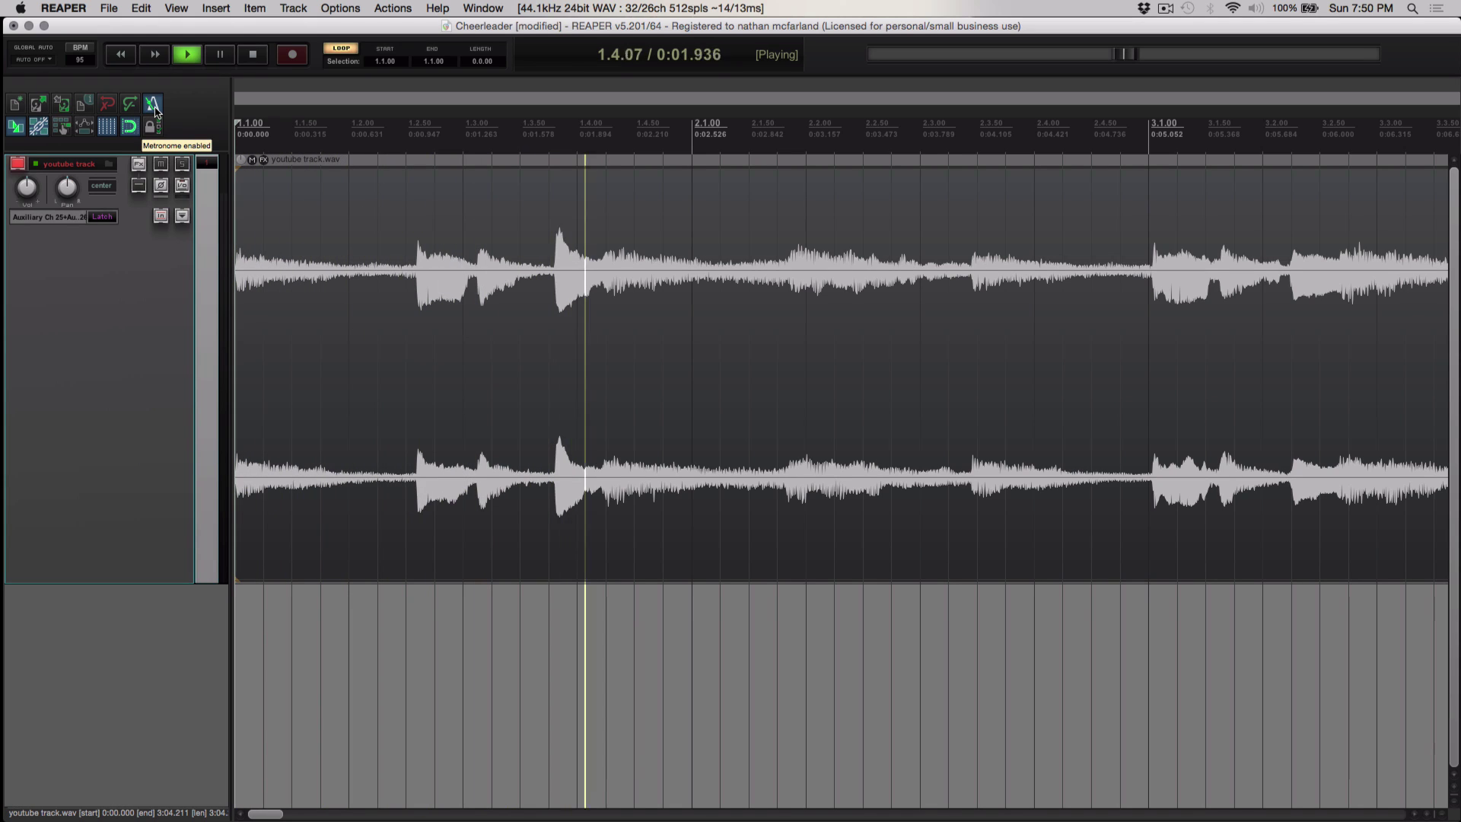
{"action": "key", "text": "space"}
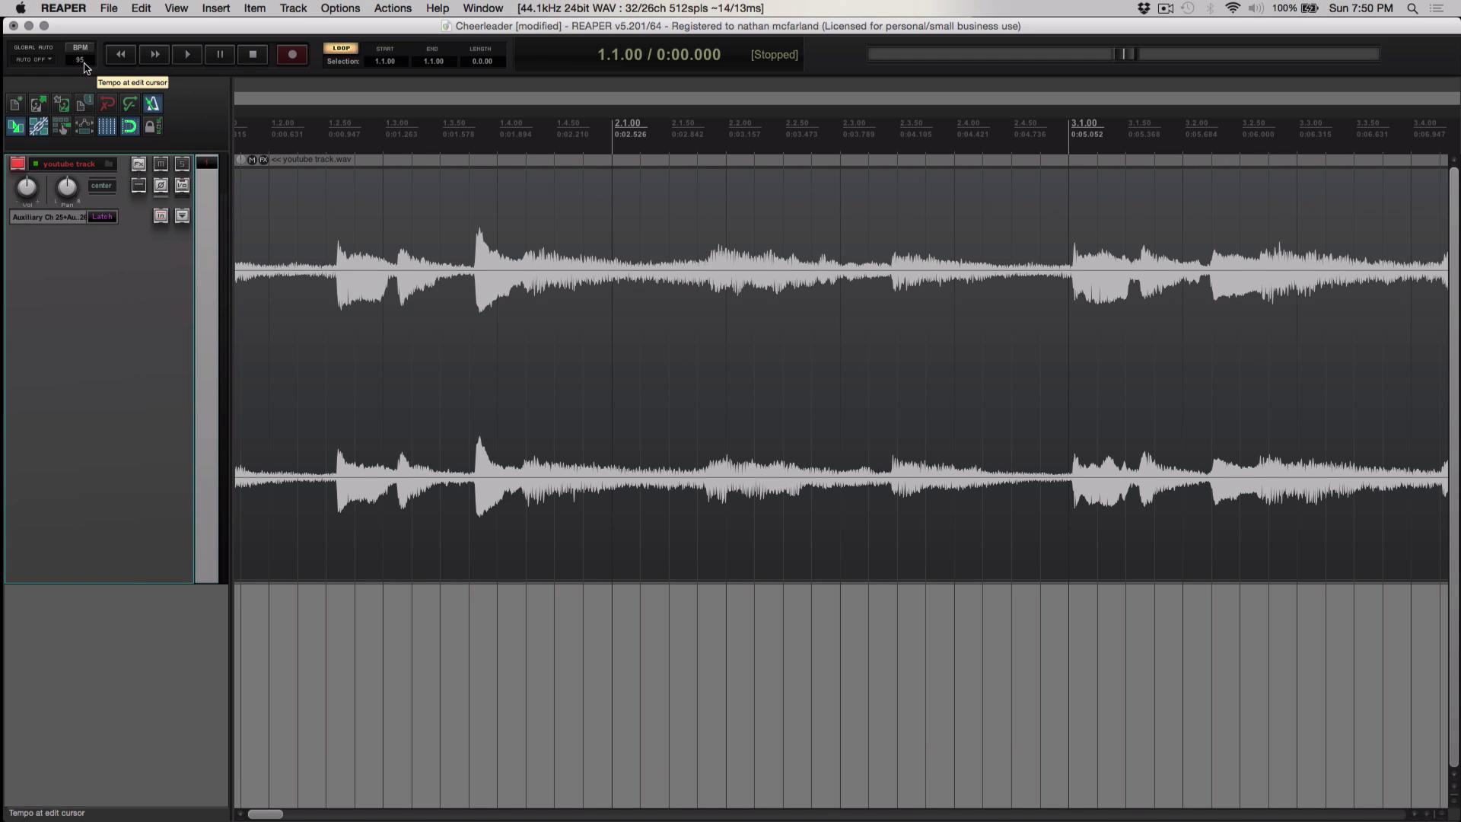
{"action": "left_click", "coordinate": [108, 9]}
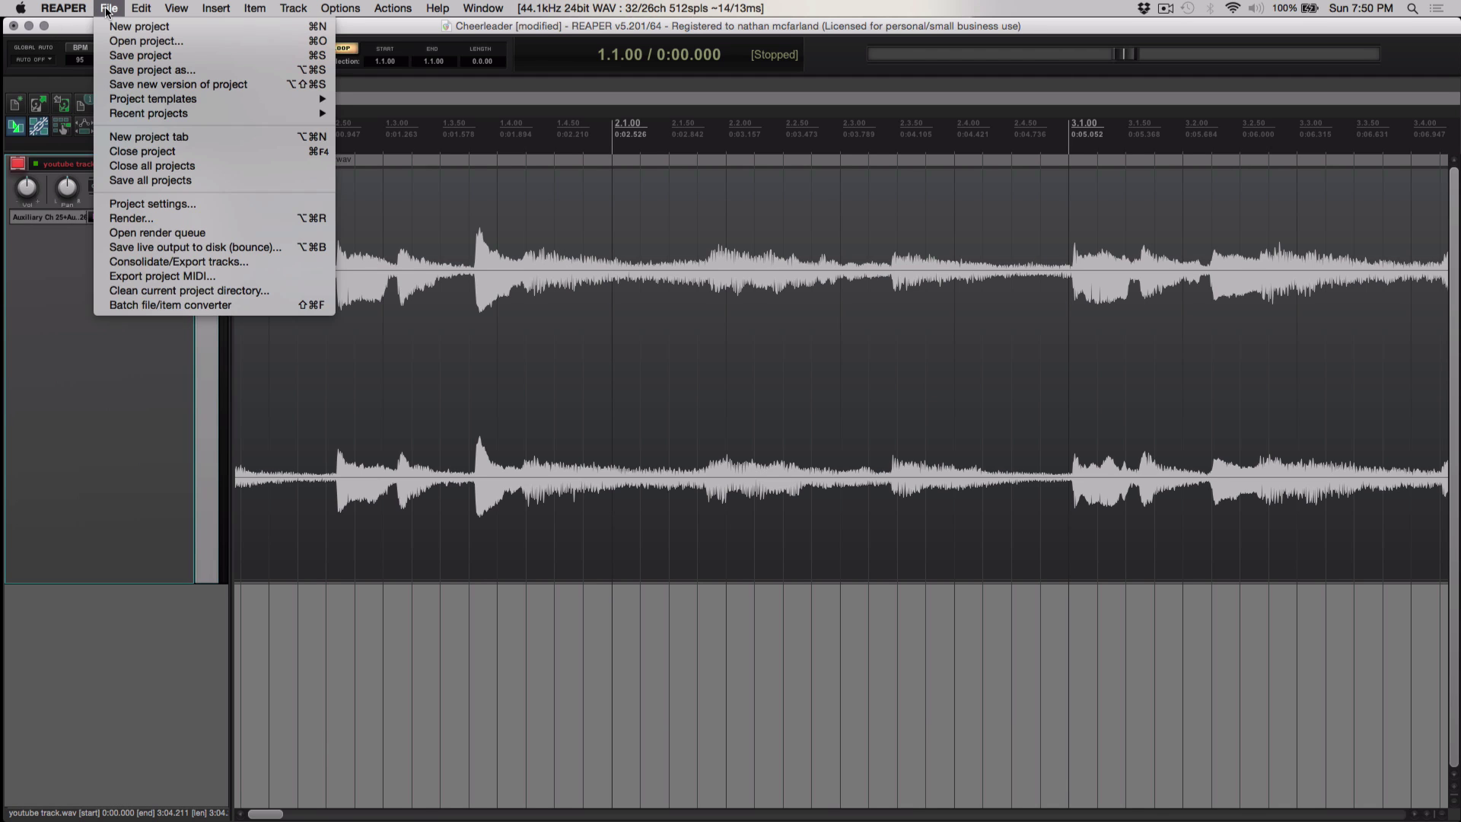
{"action": "left_click", "coordinate": [173, 205]}
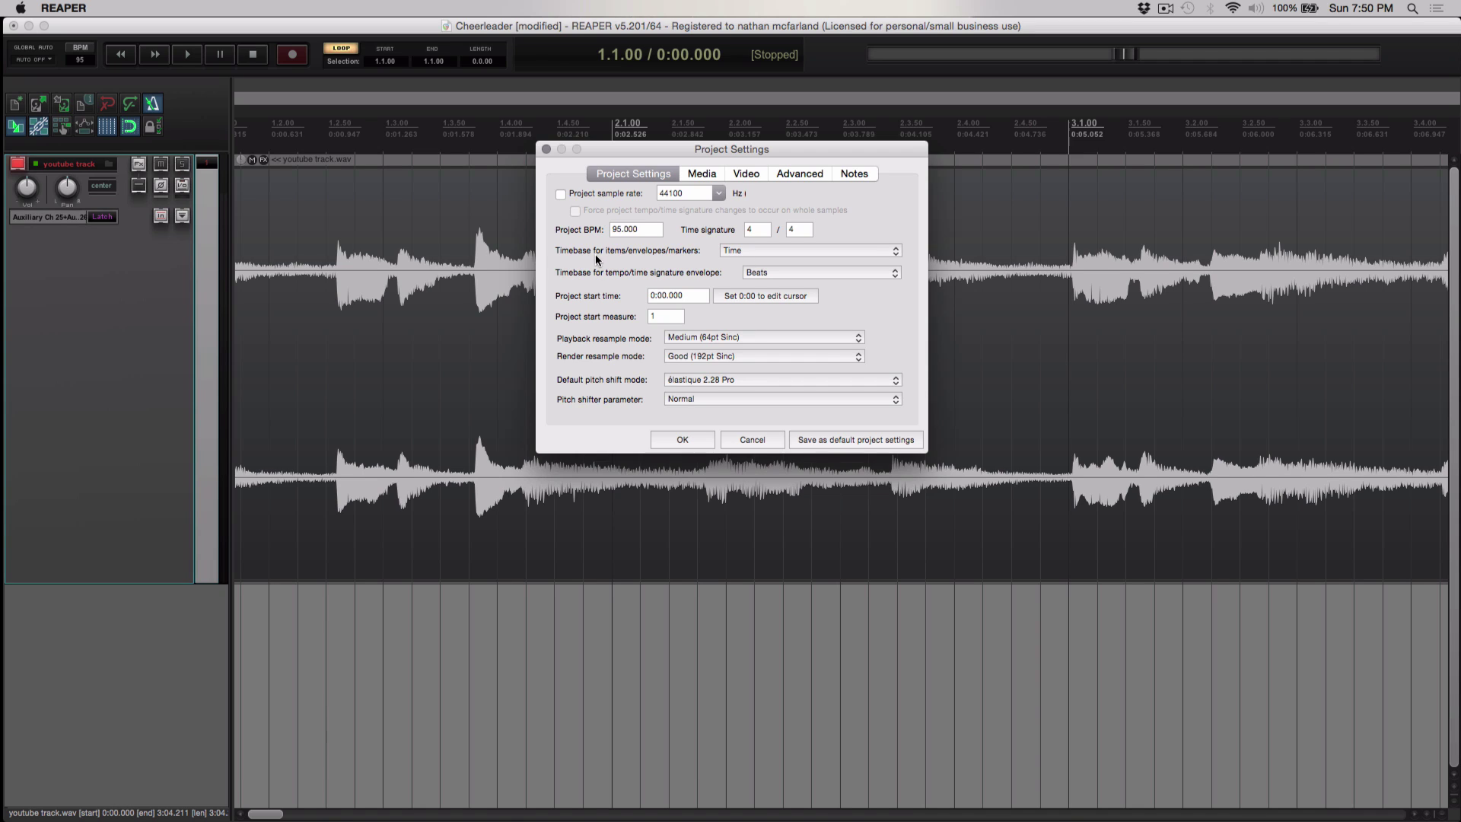
{"action": "left_click", "coordinate": [747, 248]}
{"action": "left_click", "coordinate": [750, 262]}
{"action": "left_click", "coordinate": [775, 249]}
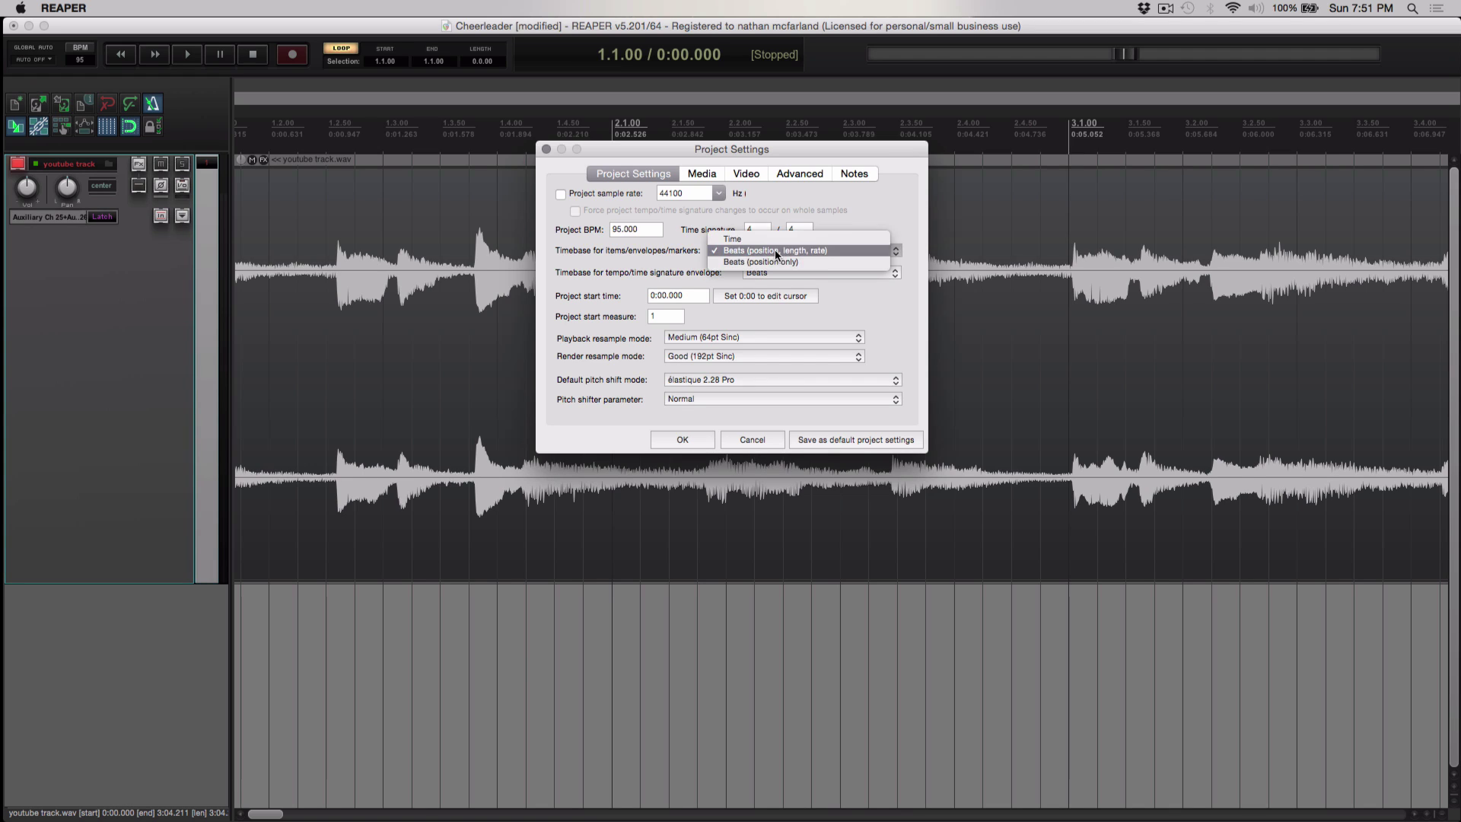
{"action": "left_click", "coordinate": [759, 239]}
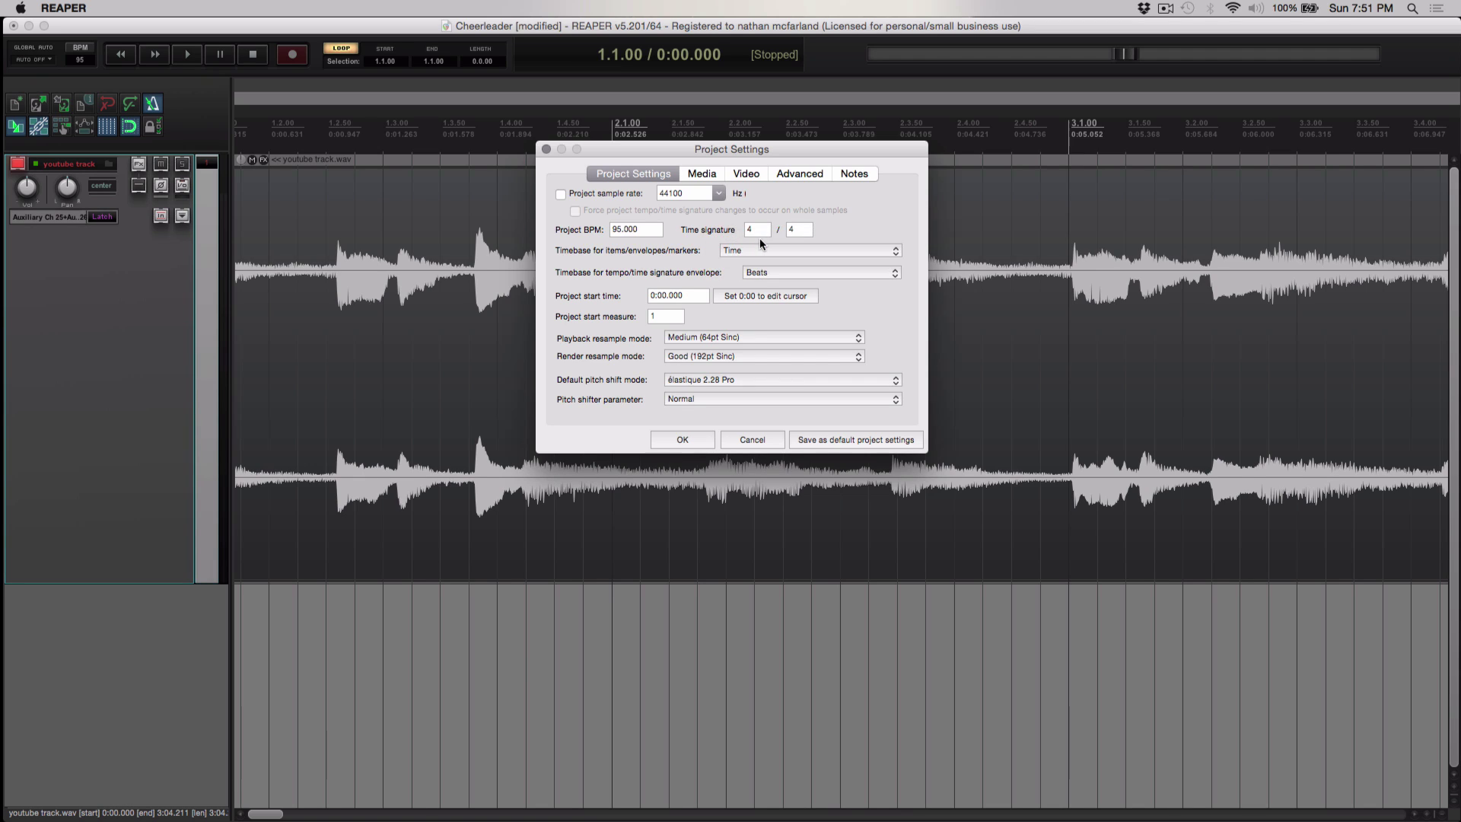
{"action": "left_click", "coordinate": [685, 441]}
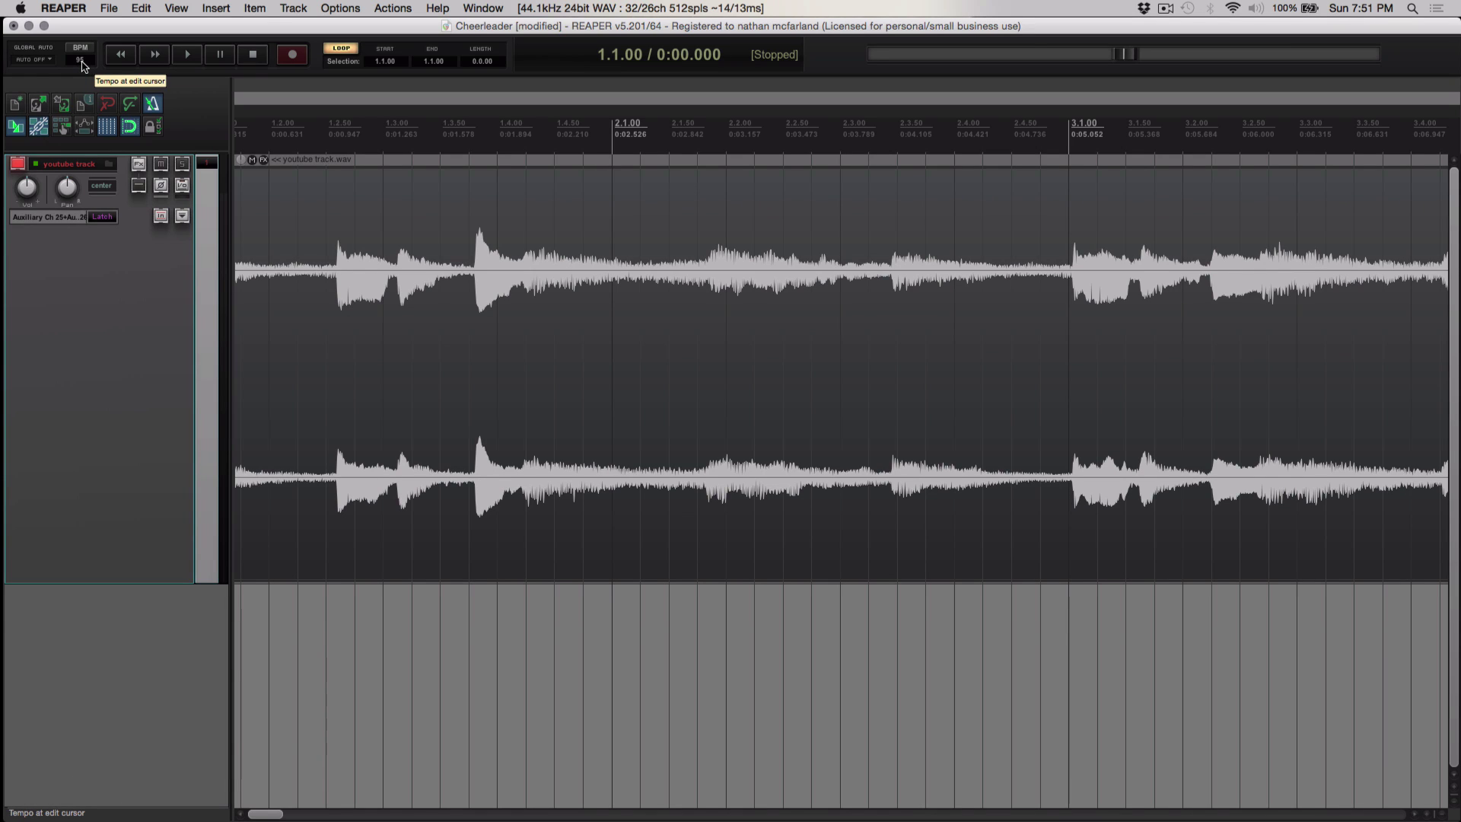
Step: Wheel the transport's BPM field up to raise the project tempo to 120 BPM
{"action": "scroll", "coordinate": [82, 61], "scroll_direction": "up", "scroll_amount": 3}
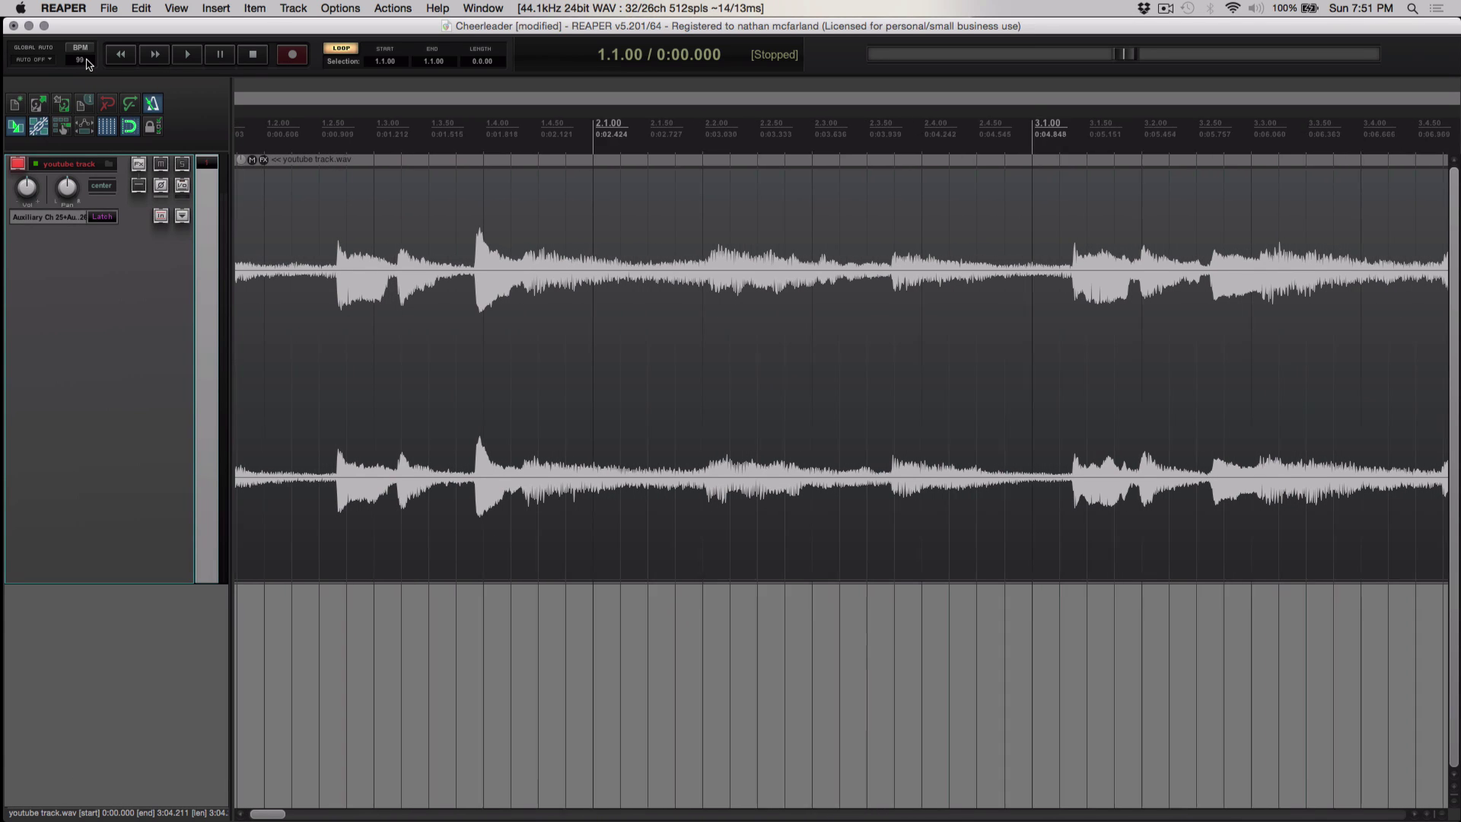
{"action": "scroll", "coordinate": [82, 60], "scroll_direction": "up", "scroll_amount": 10}
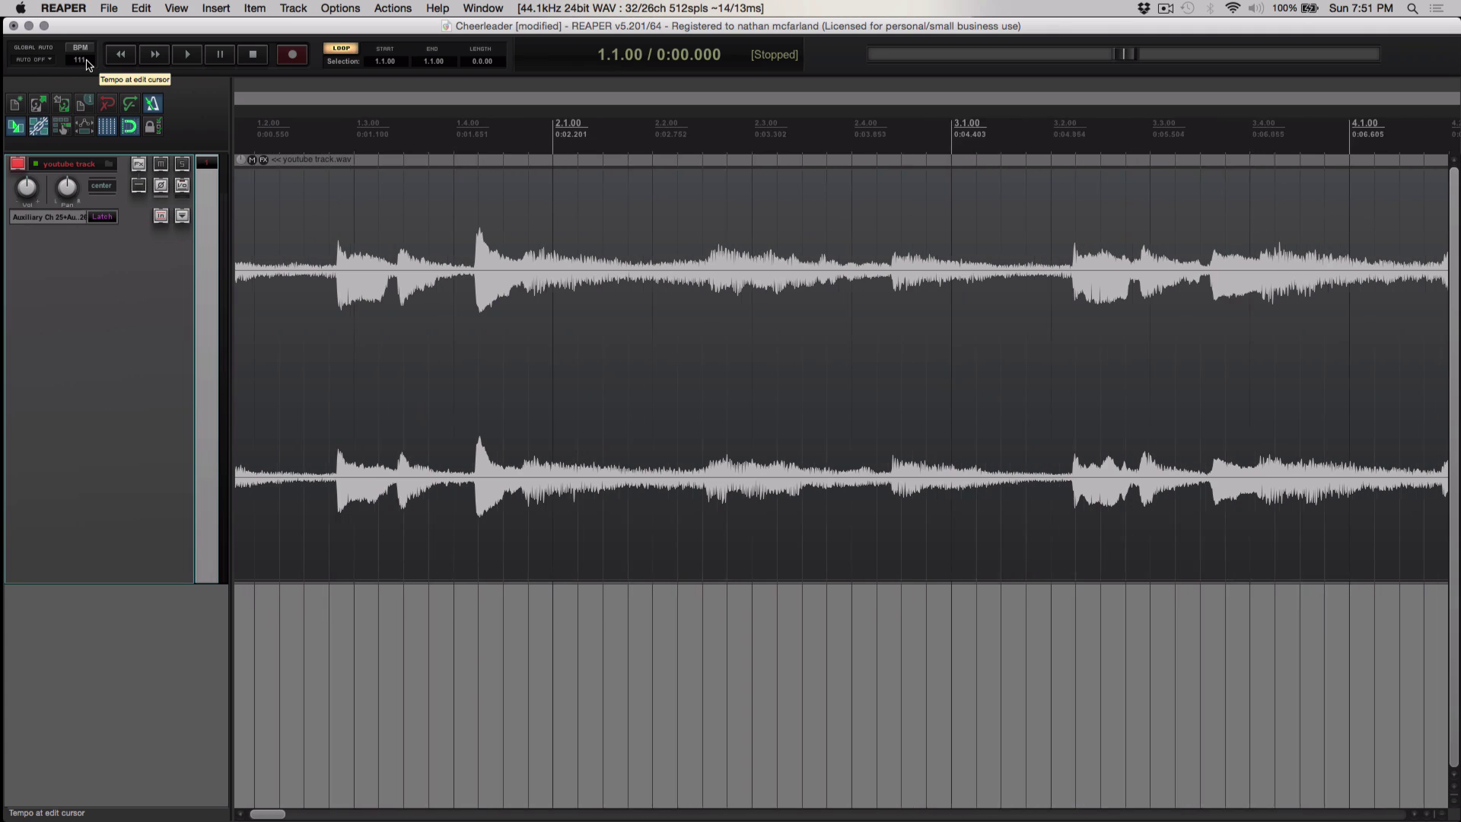
{"action": "scroll", "coordinate": [82, 61], "scroll_direction": "up", "scroll_amount": 5}
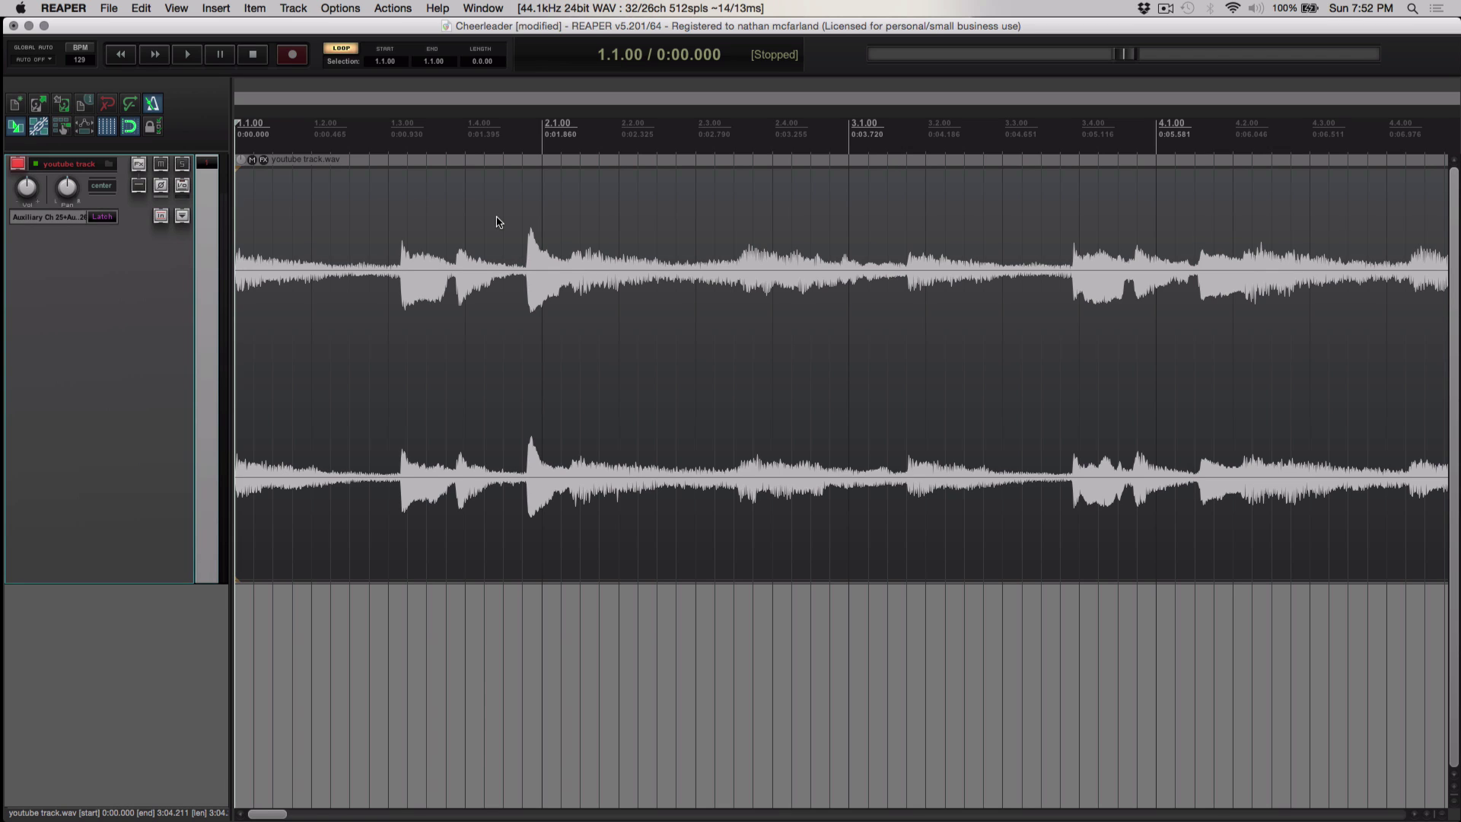
Step: Play the song from the start to check the 120 BPM grid against the beats
{"action": "key", "text": "space"}
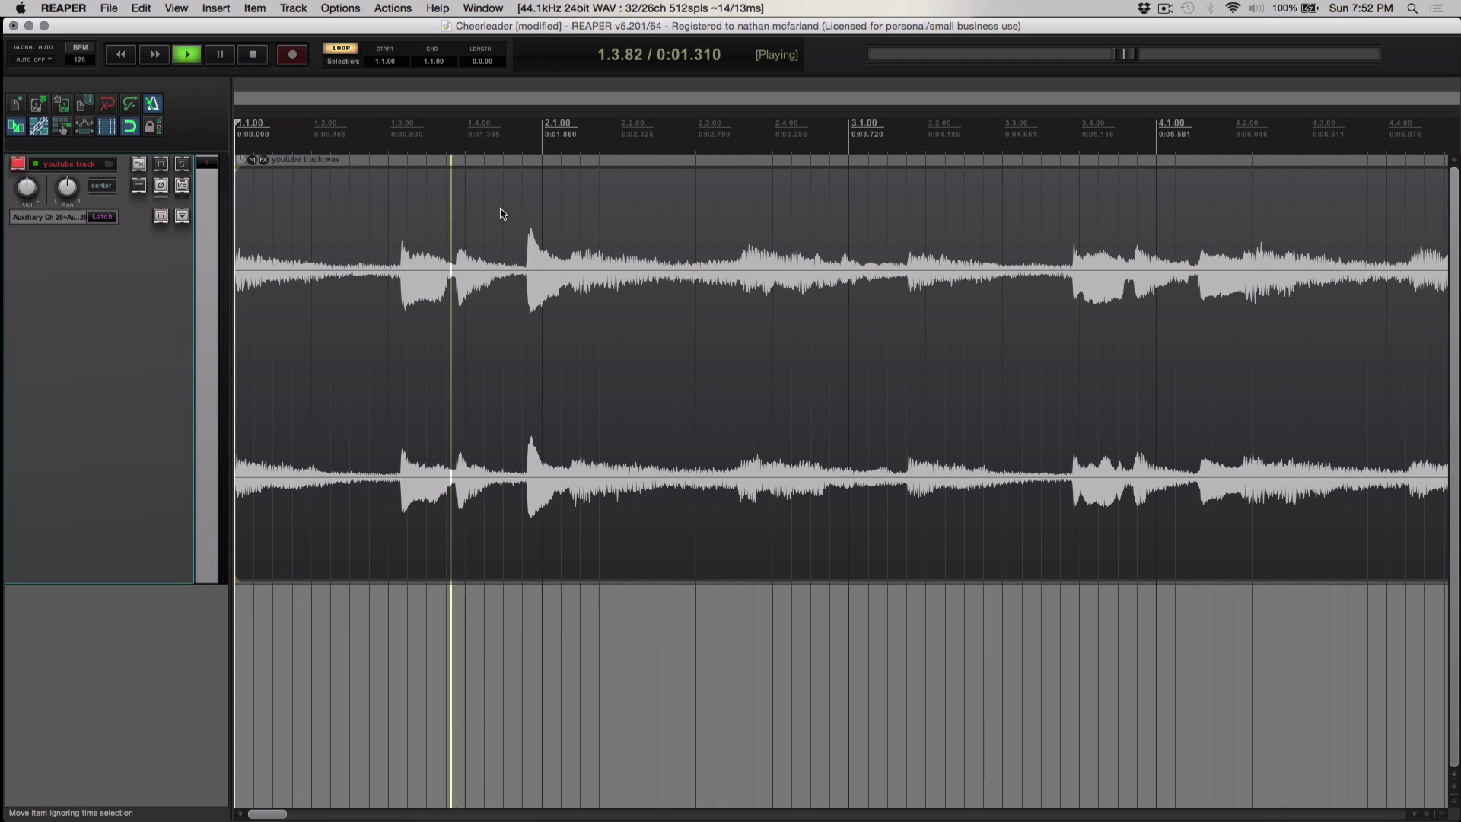
{"action": "key", "text": "space"}
{"action": "left_click", "coordinate": [154, 111]}
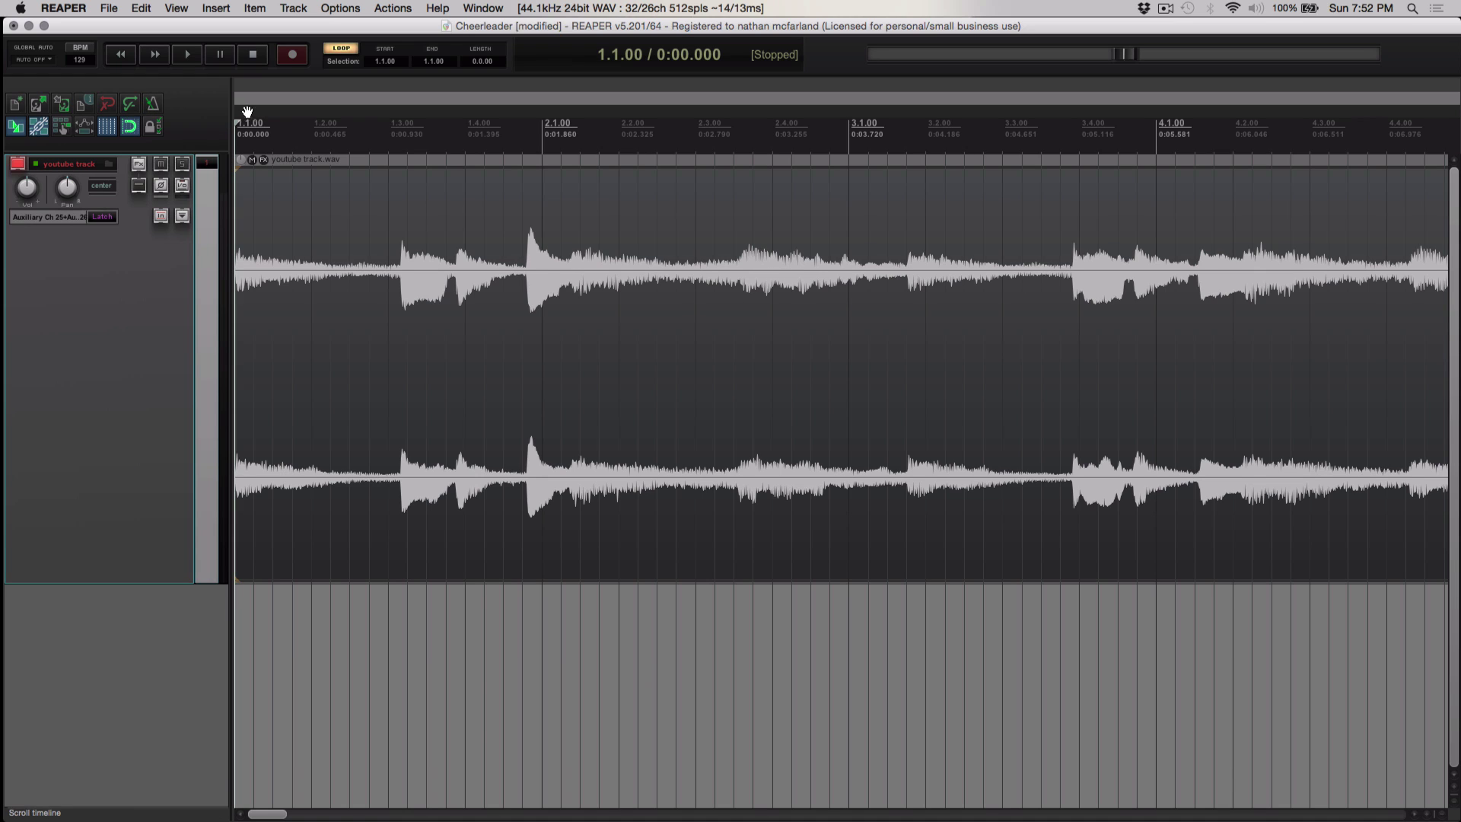
{"action": "left_click_drag", "start_coordinate": [291, 32], "coordinate": [293, 32]}
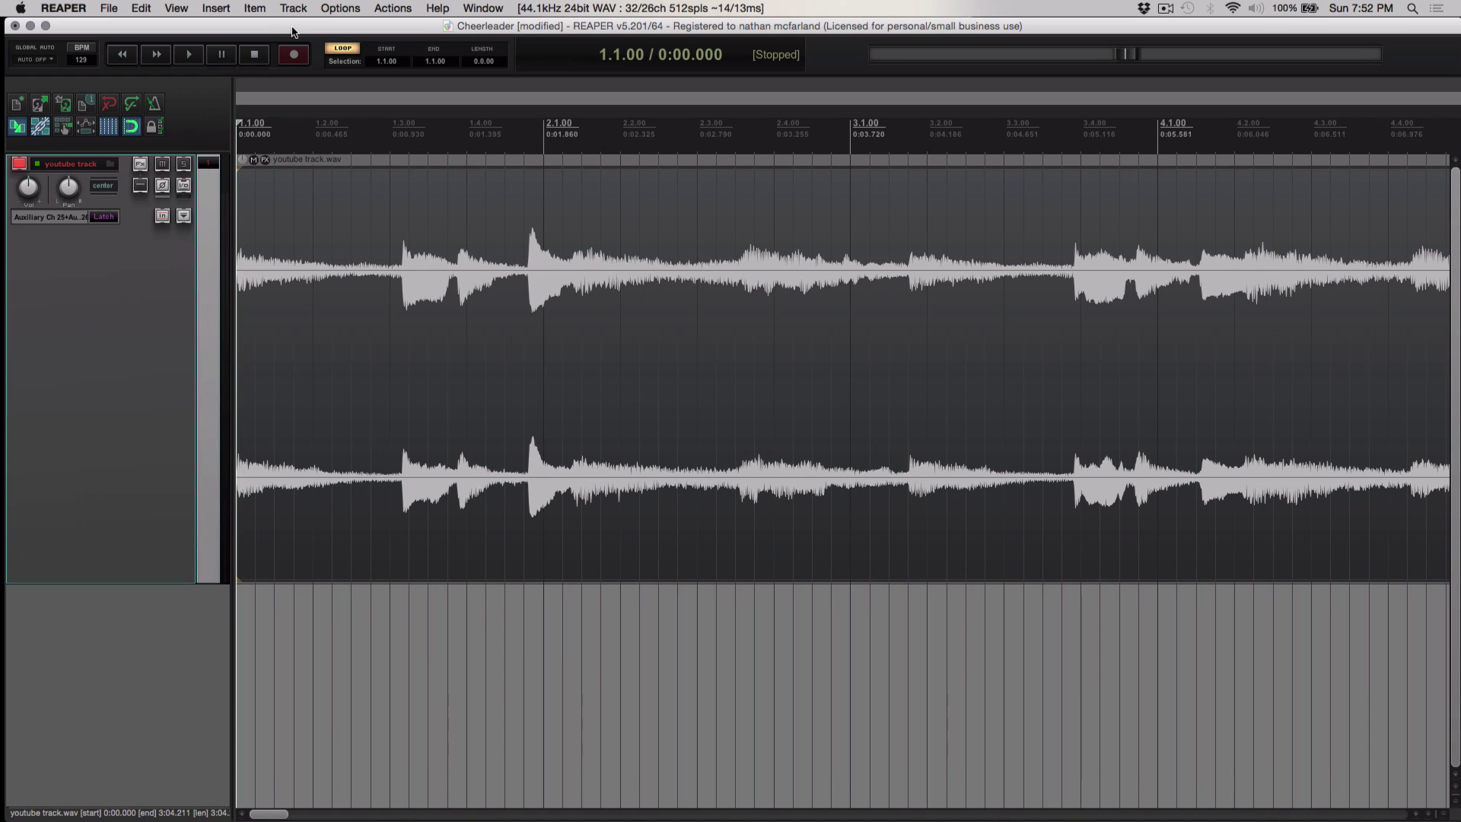
{"action": "key", "text": "space"}
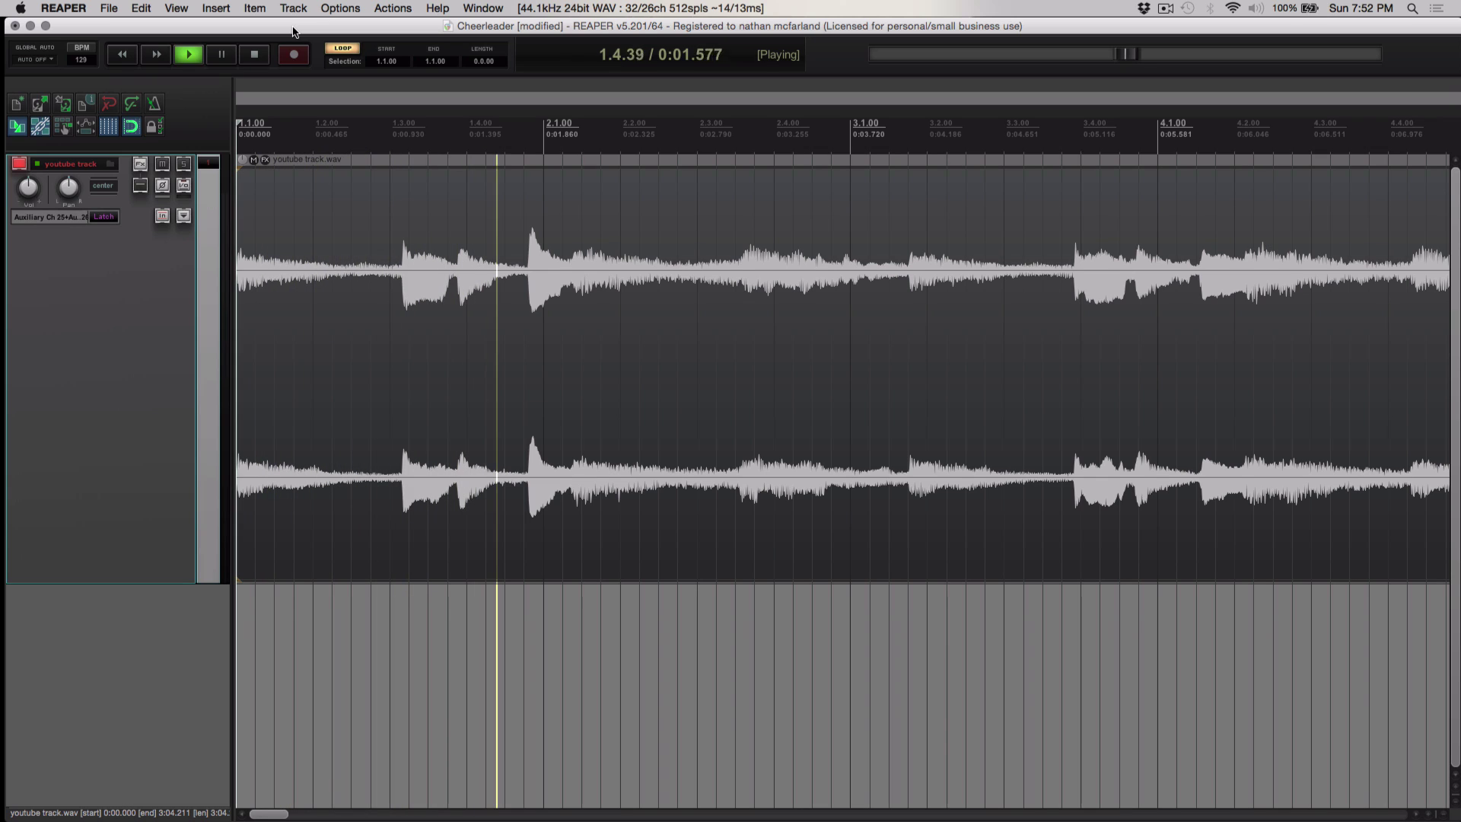
{"action": "key", "text": "space"}
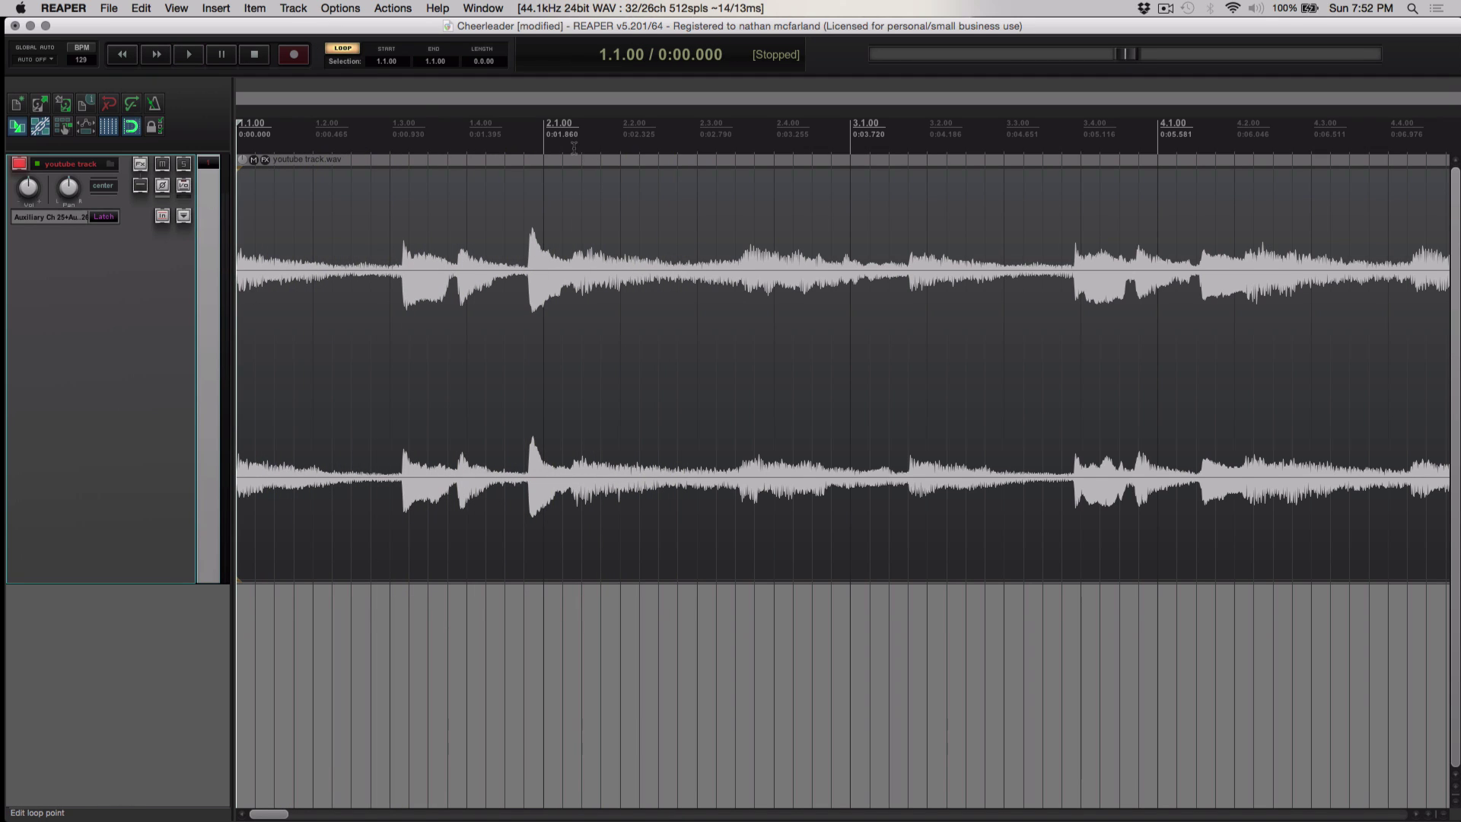
Step: Set the edit position just after bar 2 and bring the tempo down to 119 BPM
{"action": "left_click_drag", "start_coordinate": [573, 146], "coordinate": [569, 145]}
{"action": "scroll", "coordinate": [581, 258], "scroll_direction": "up", "scroll_amount": 5}
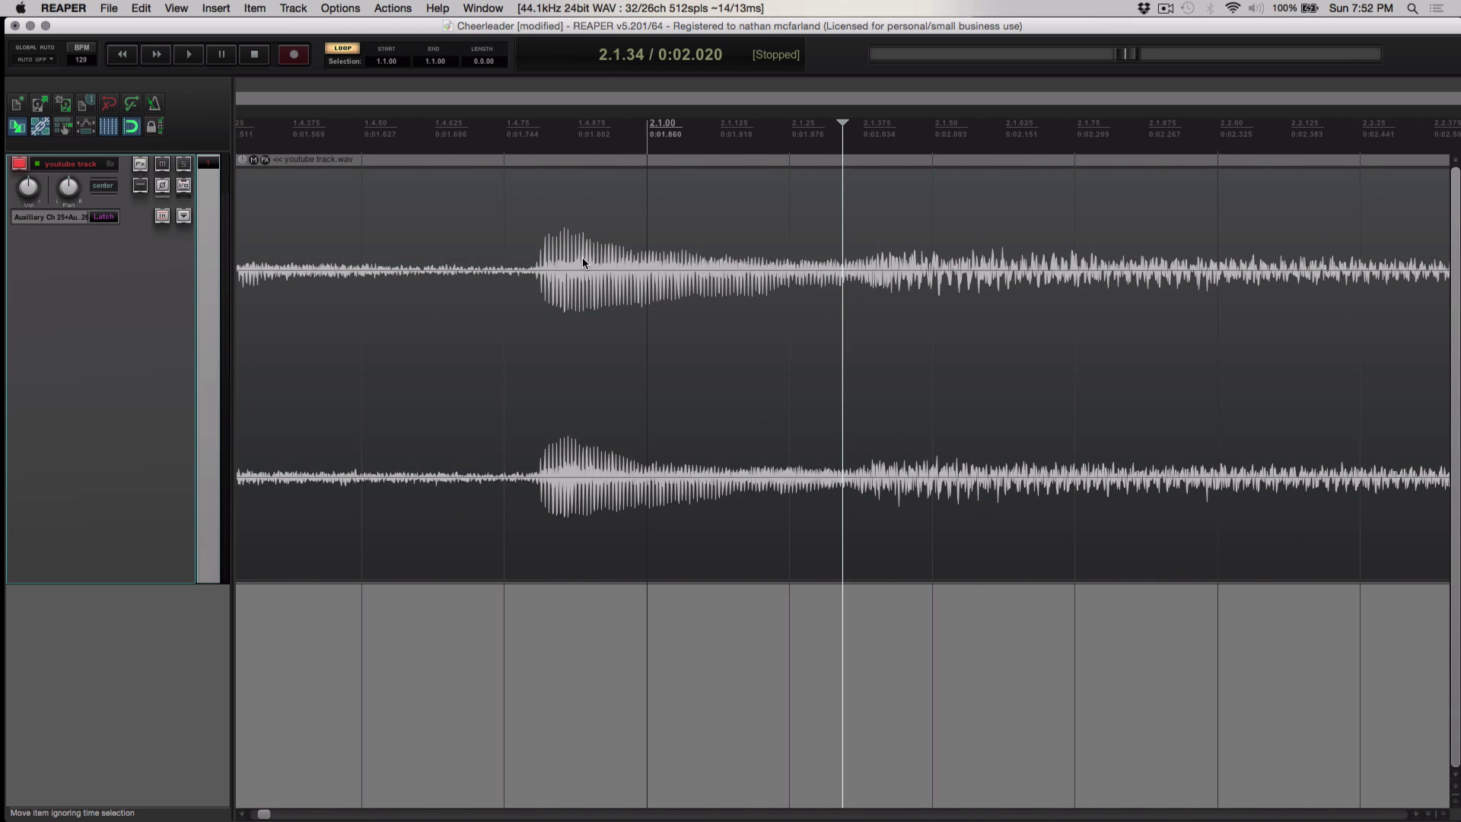
{"action": "scroll", "coordinate": [582, 257], "scroll_direction": "down", "scroll_amount": 3}
{"action": "scroll", "coordinate": [582, 257], "scroll_direction": "down", "scroll_amount": 2}
{"action": "scroll", "coordinate": [582, 257], "scroll_direction": "up", "scroll_amount": 2}
{"action": "scroll", "coordinate": [582, 257], "scroll_direction": "down", "scroll_amount": 2}
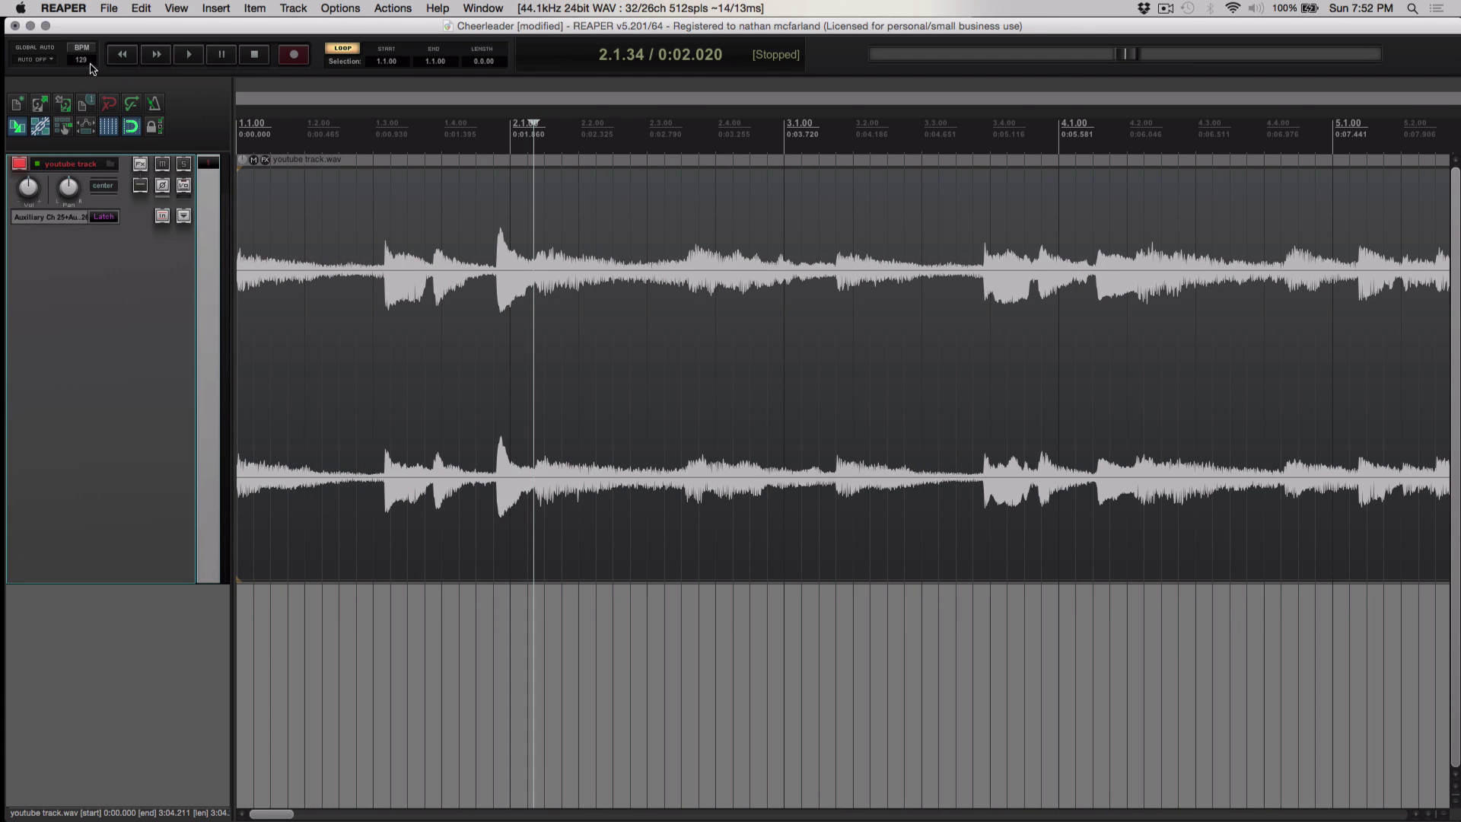
{"action": "scroll", "coordinate": [84, 61], "scroll_direction": "up", "scroll_amount": 4}
{"action": "scroll", "coordinate": [83, 61], "scroll_direction": "down", "scroll_amount": 10}
{"action": "scroll", "coordinate": [84, 60], "scroll_direction": "down", "scroll_amount": 4}
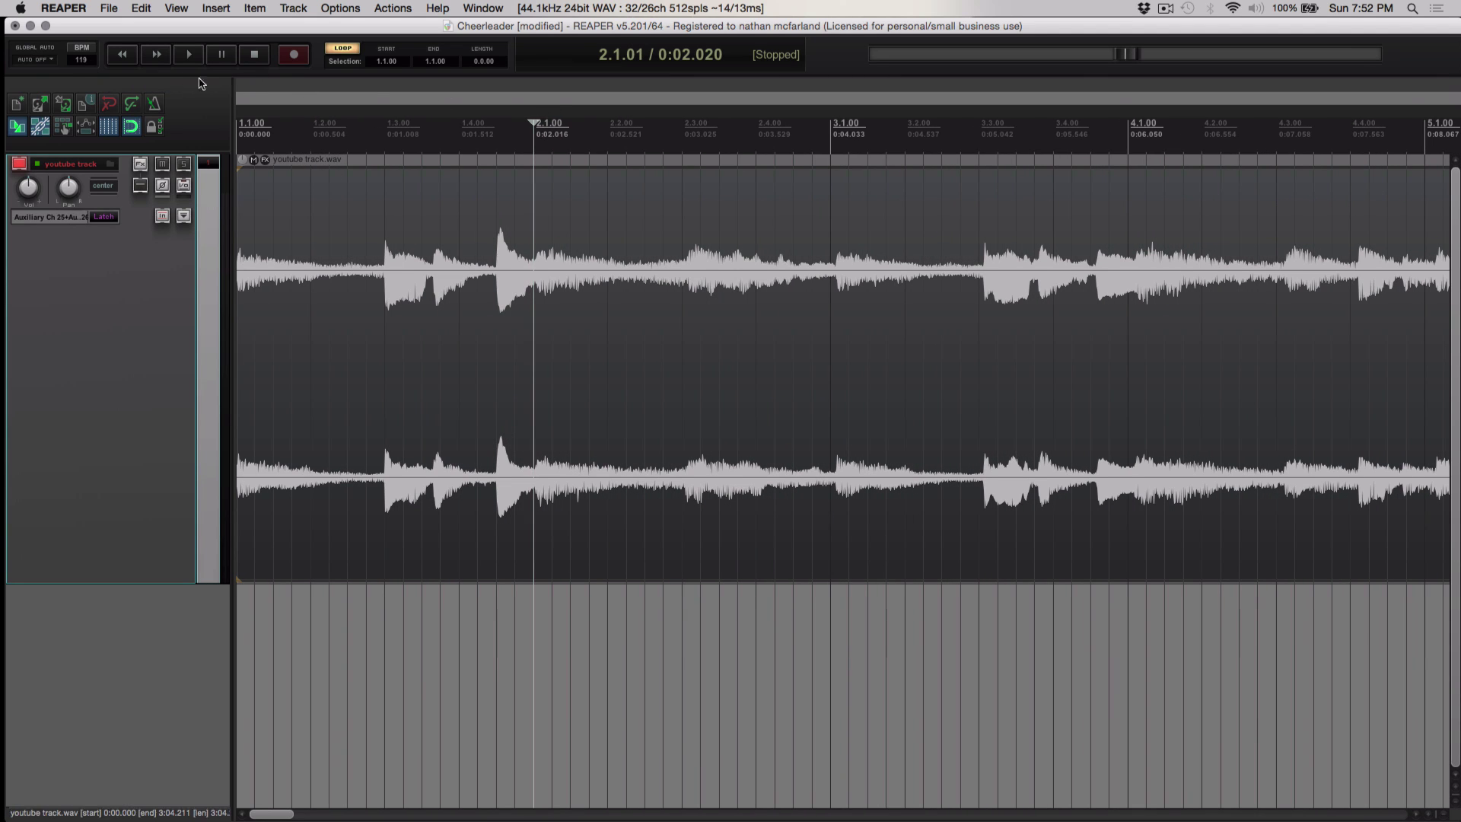
{"action": "scroll", "coordinate": [83, 61], "scroll_direction": "down", "scroll_amount": 1}
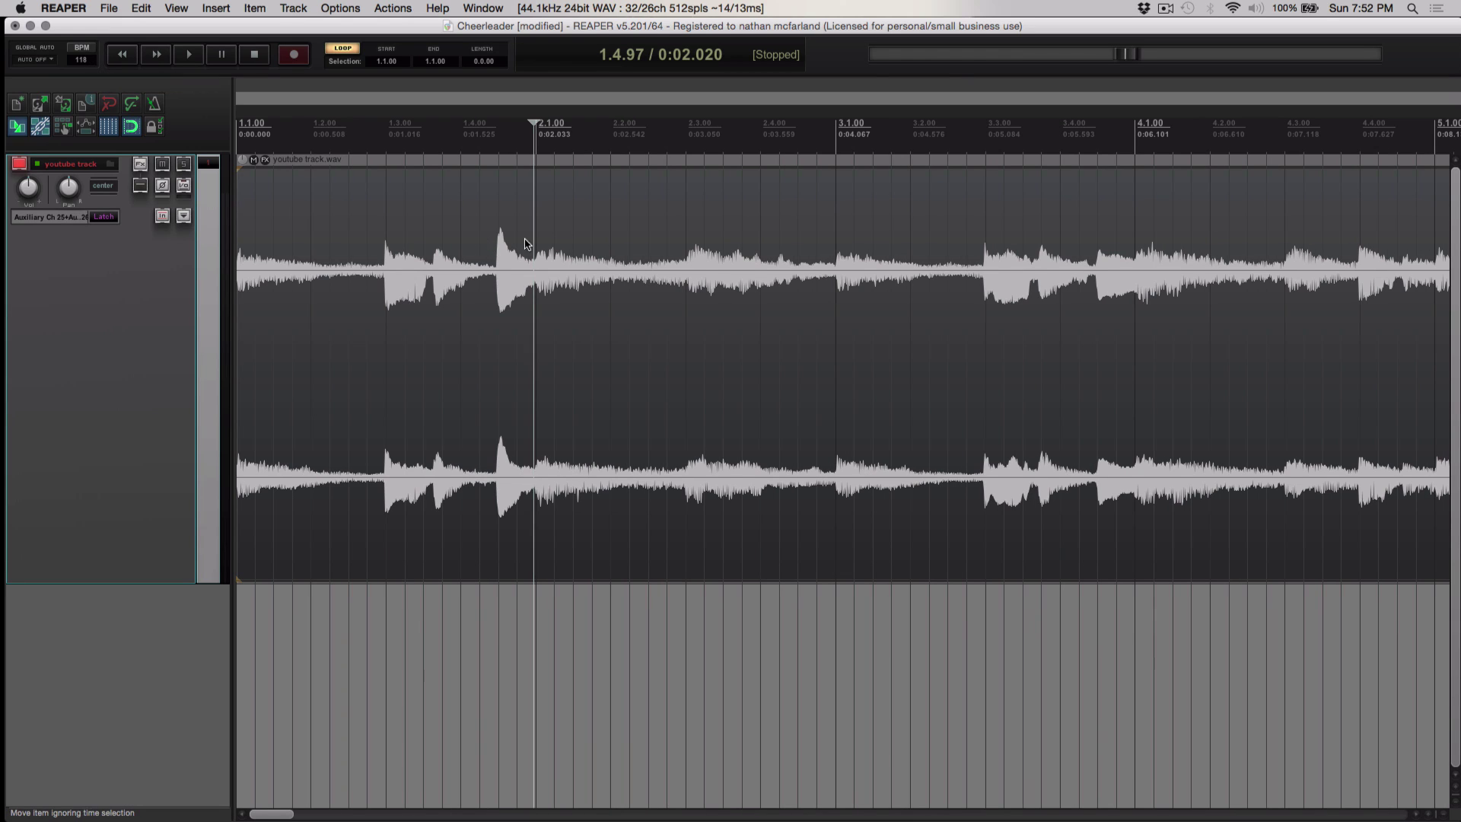
{"action": "left_click", "coordinate": [535, 93]}
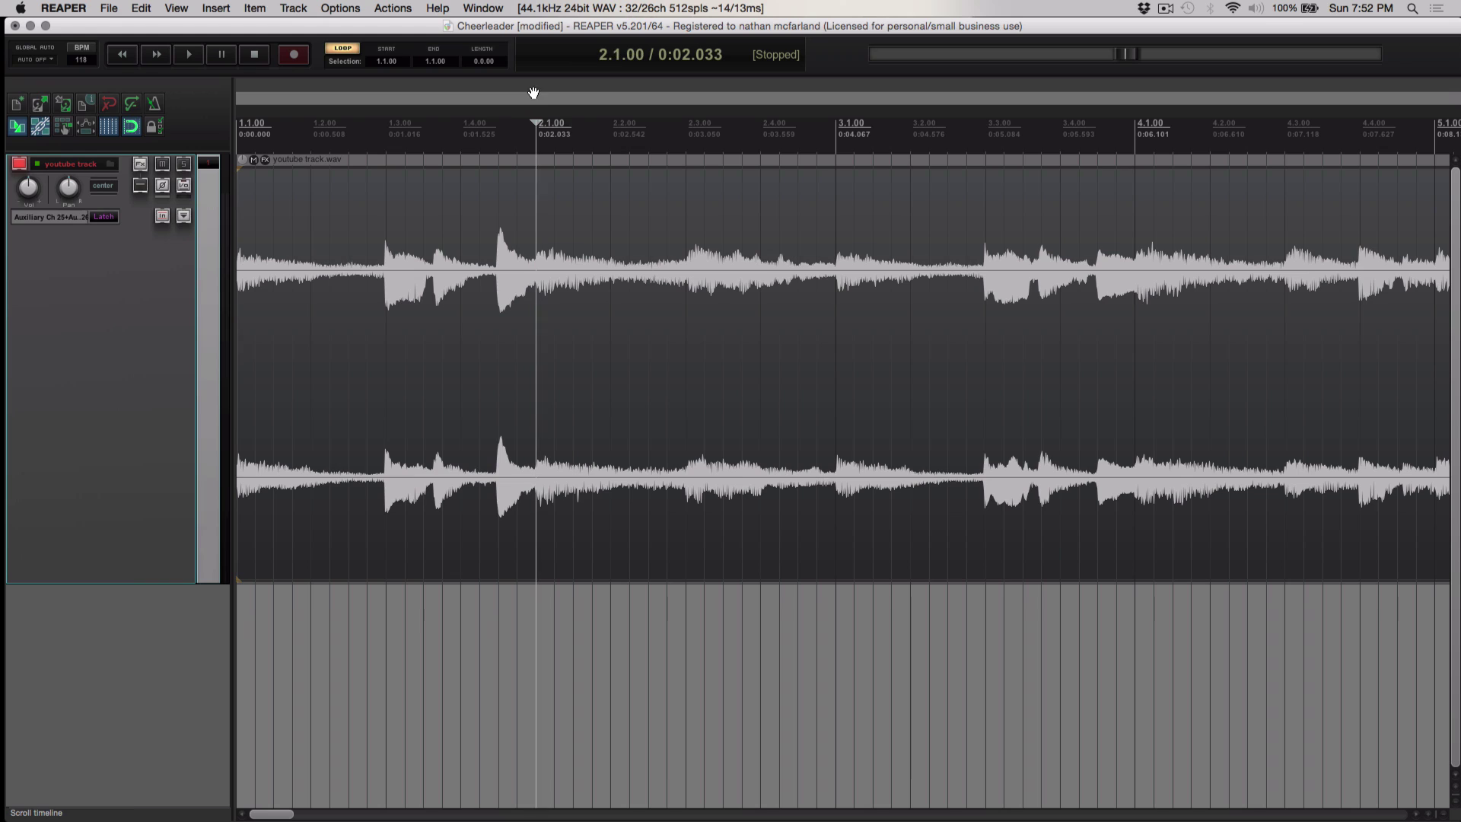
{"action": "left_click", "coordinate": [836, 140]}
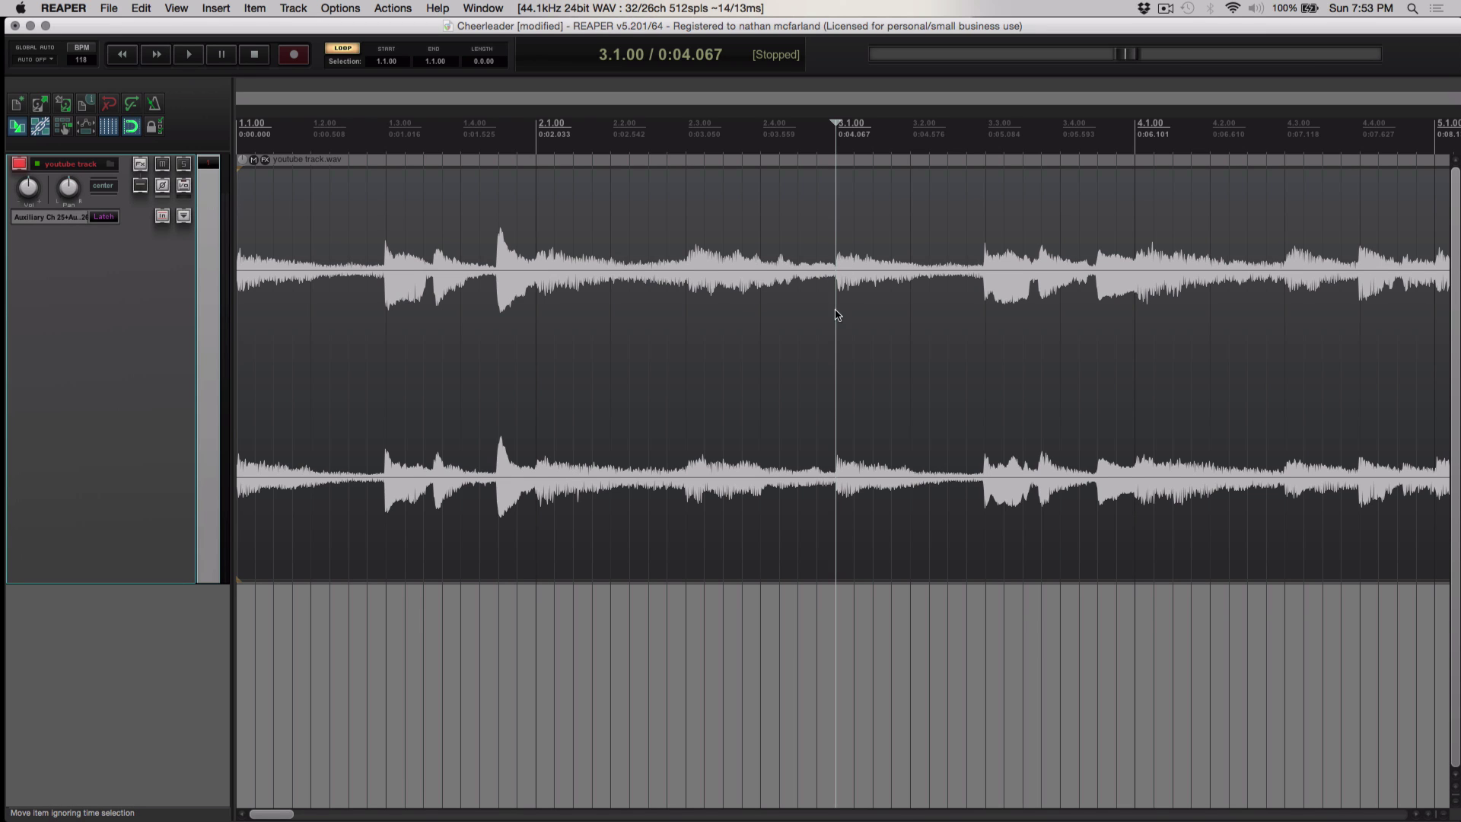
{"action": "scroll", "coordinate": [837, 304], "scroll_direction": "up", "scroll_amount": 10}
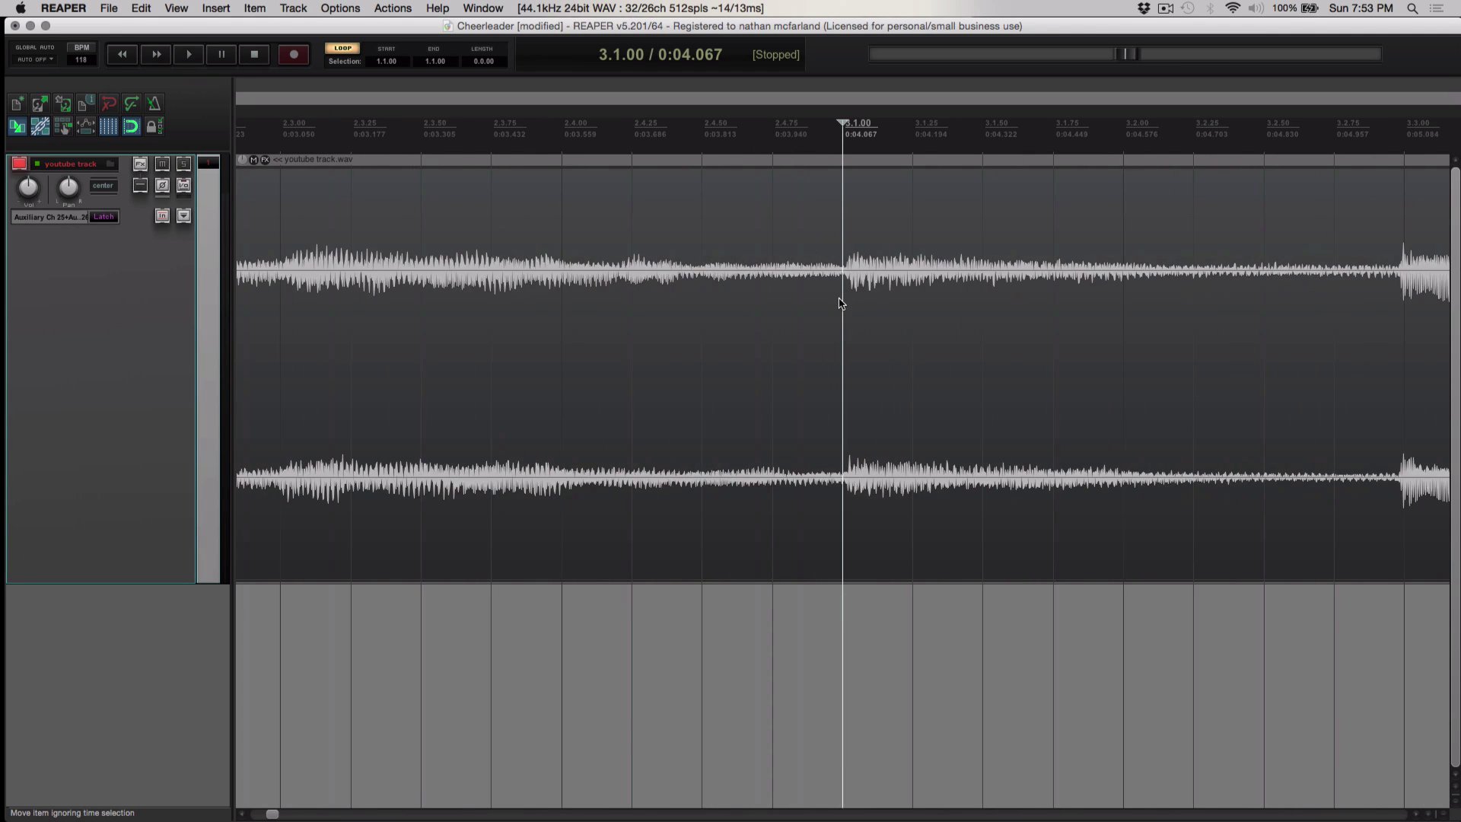
{"action": "scroll", "coordinate": [832, 281], "scroll_direction": "down", "scroll_amount": 10}
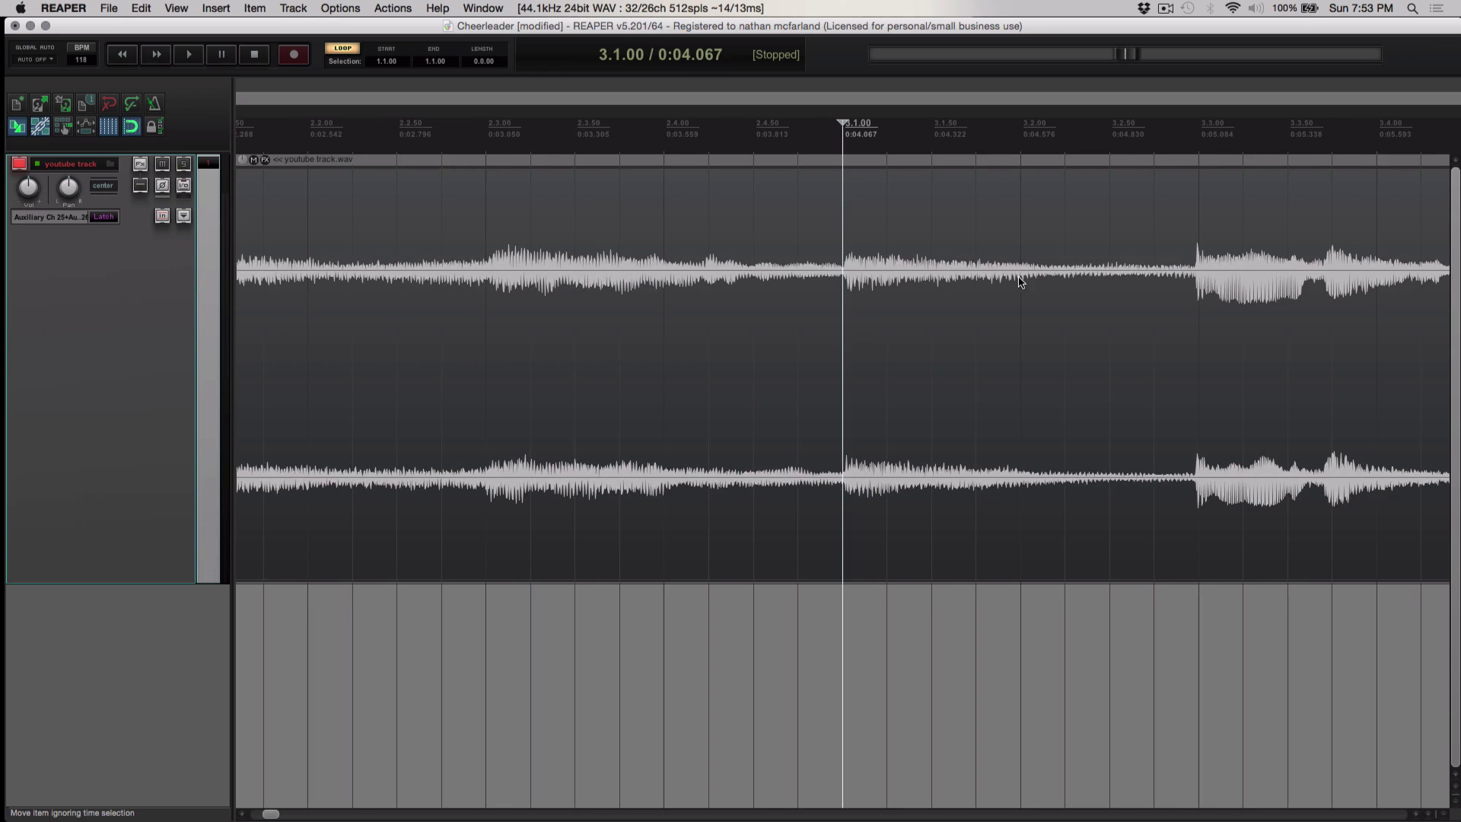
{"action": "left_click", "coordinate": [1245, 139]}
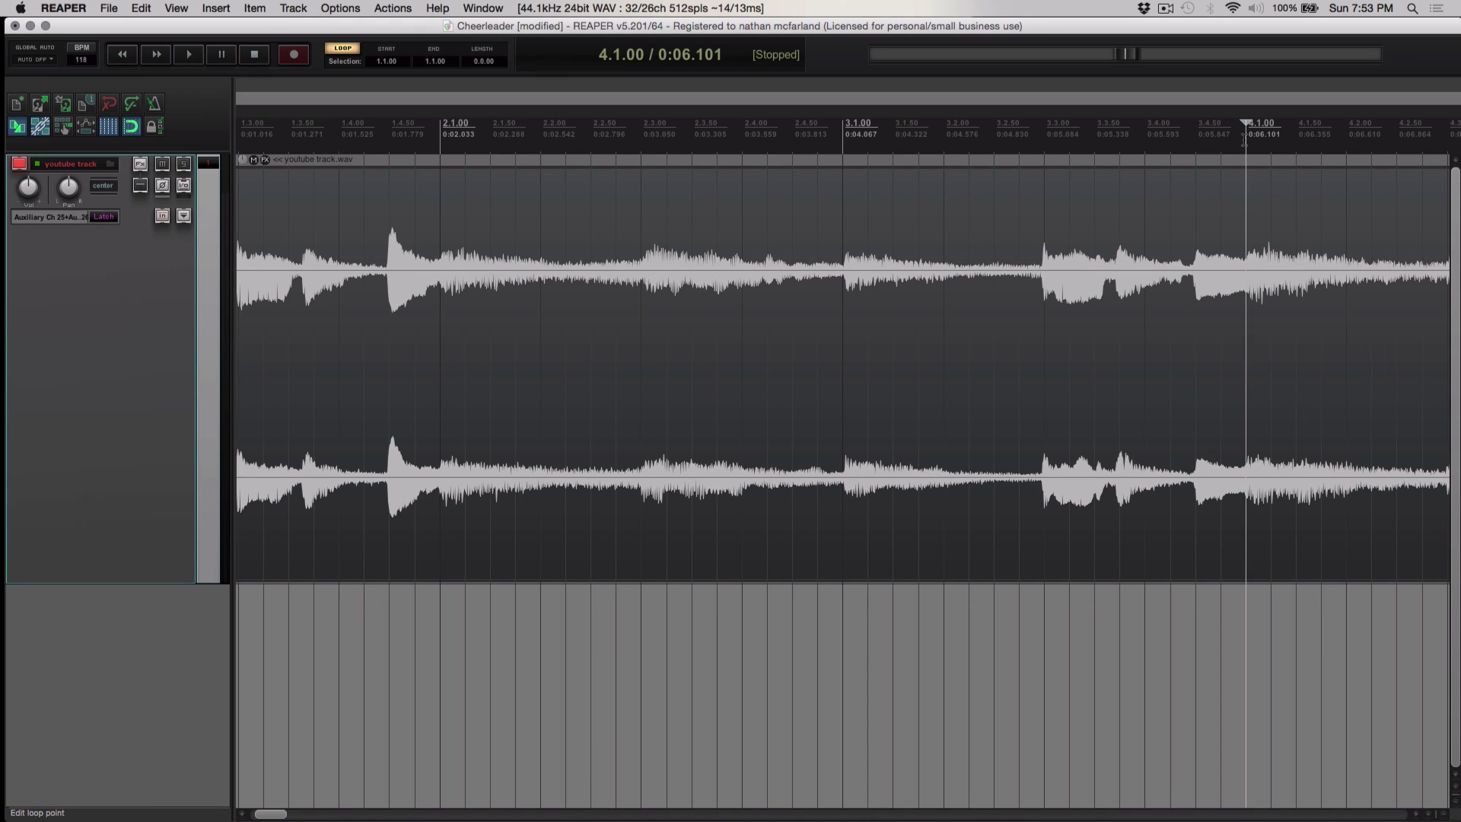
{"action": "scroll", "coordinate": [1245, 139], "scroll_direction": "down", "scroll_amount": 5}
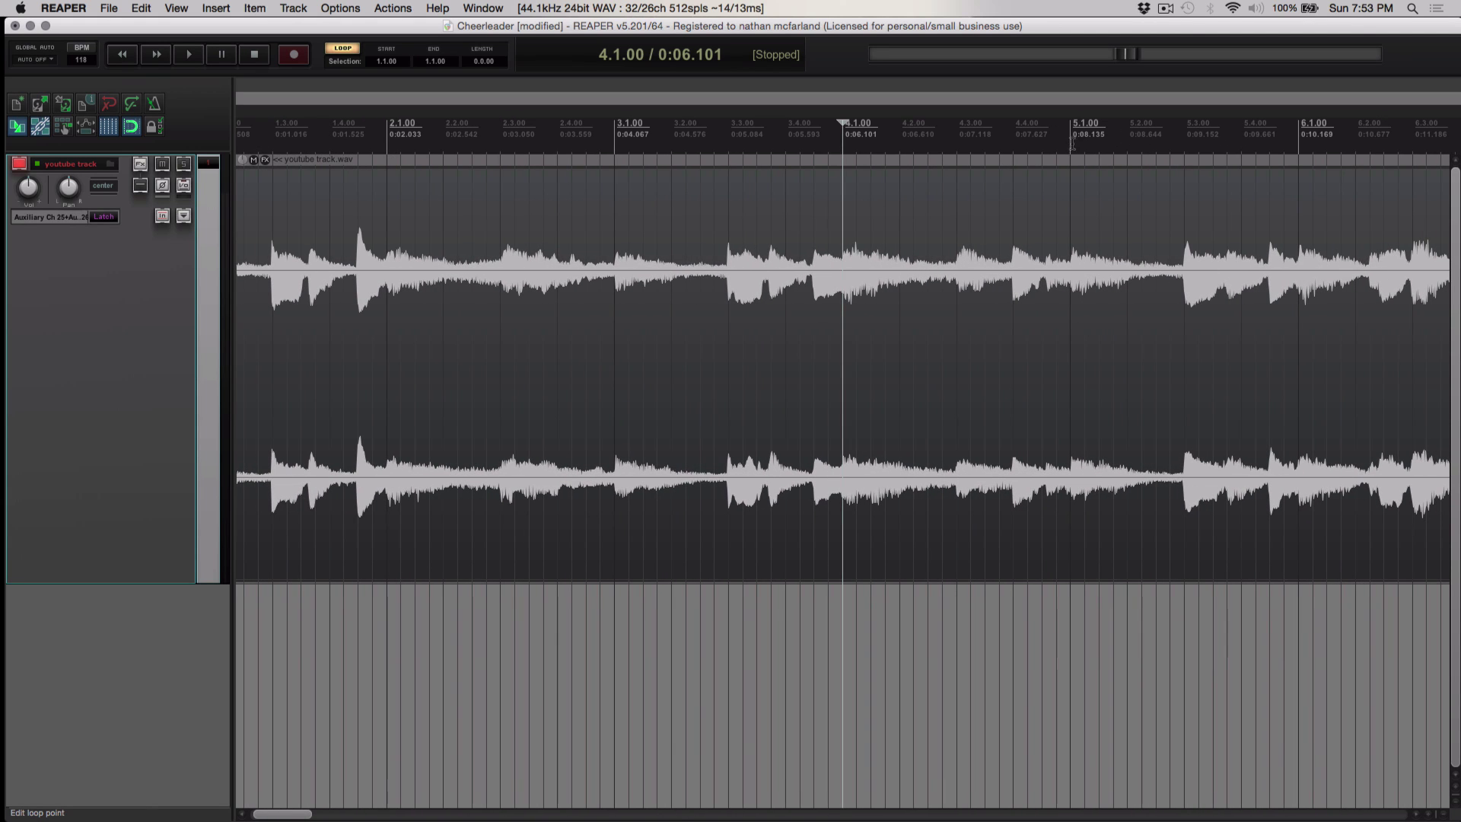
{"action": "left_click", "coordinate": [1072, 142]}
{"action": "scroll", "coordinate": [1085, 203], "scroll_direction": "up", "scroll_amount": 8}
{"action": "scroll", "coordinate": [1086, 203], "scroll_direction": "down", "scroll_amount": 8}
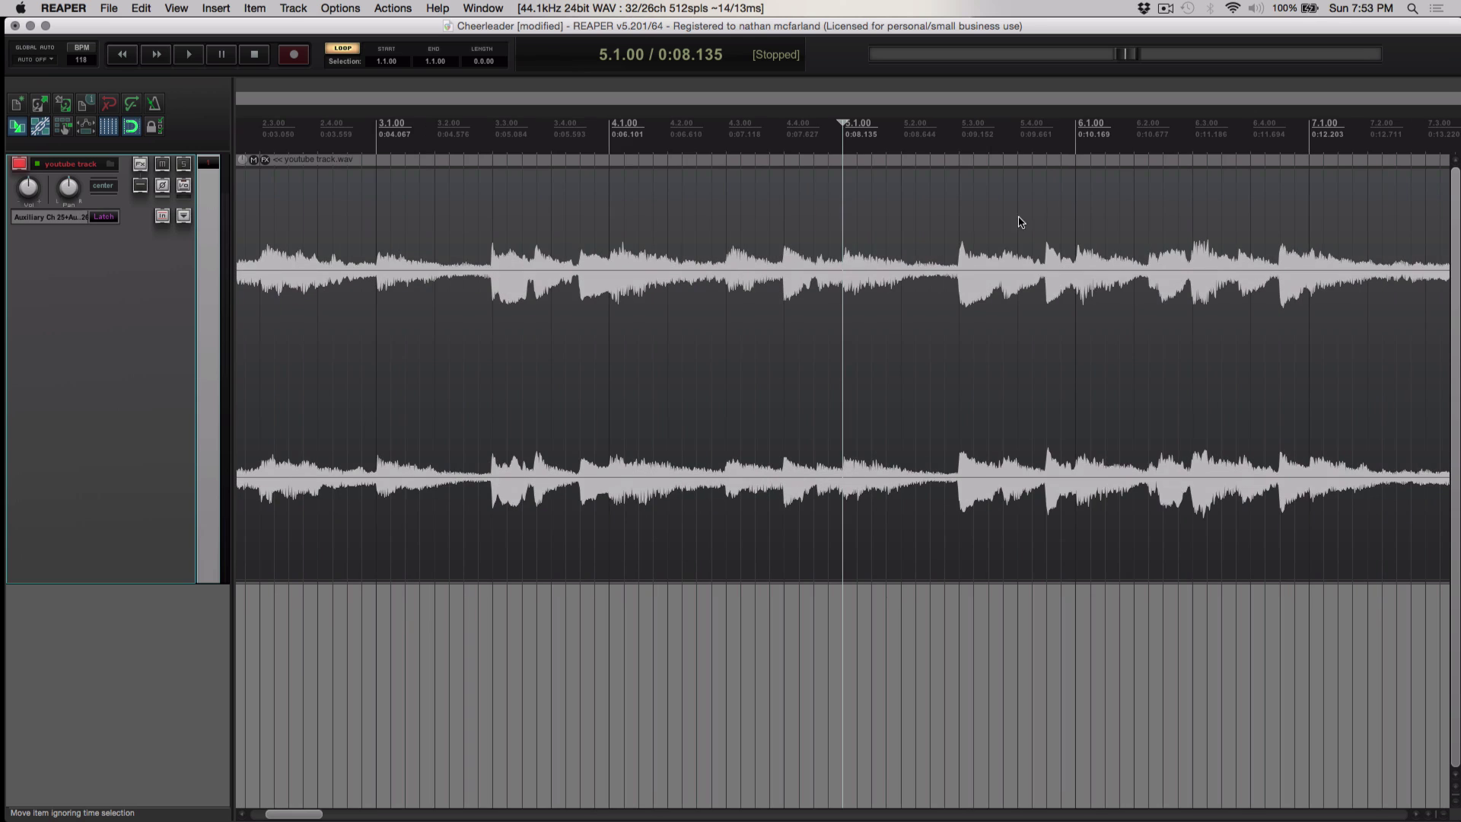
{"action": "left_click", "coordinate": [1077, 141]}
{"action": "scroll", "coordinate": [1079, 198], "scroll_direction": "up", "scroll_amount": 8}
{"action": "scroll", "coordinate": [1084, 190], "scroll_direction": "down", "scroll_amount": 8}
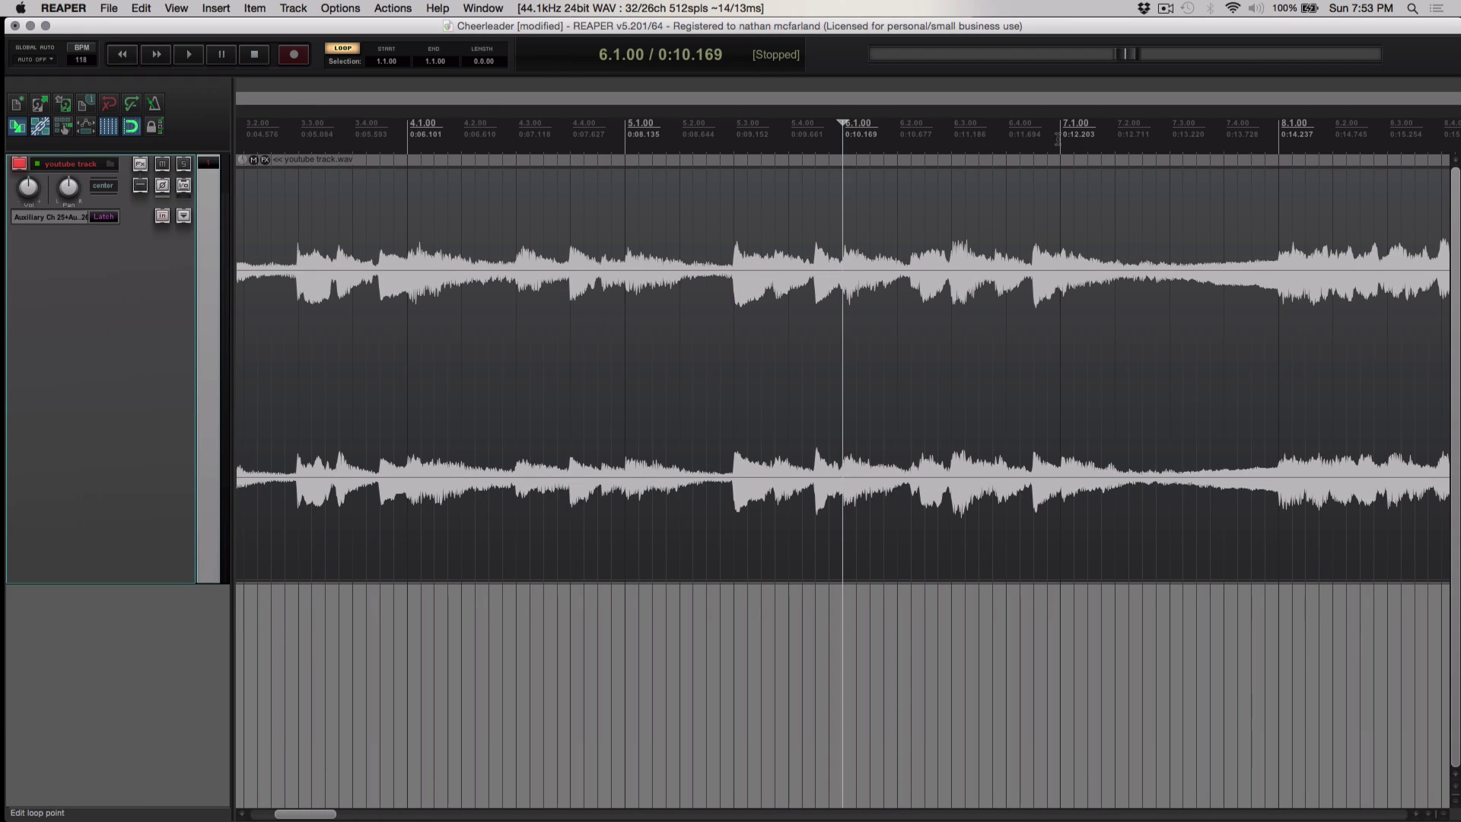
{"action": "left_click", "coordinate": [1062, 141]}
{"action": "left_click", "coordinate": [1278, 141]}
{"action": "scroll", "coordinate": [1259, 215], "scroll_direction": "down", "scroll_amount": 8}
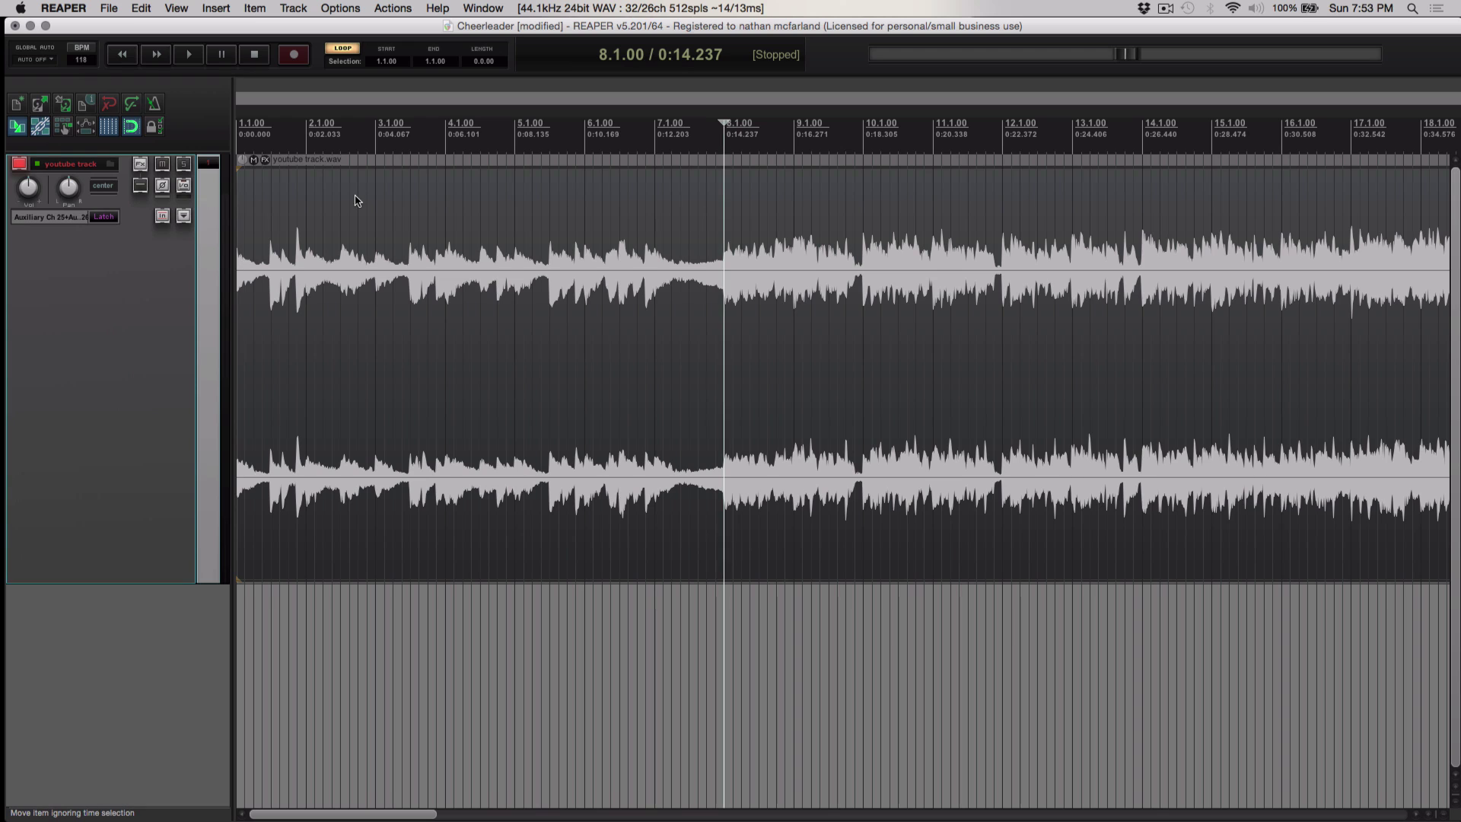
{"action": "key", "text": "Home"}
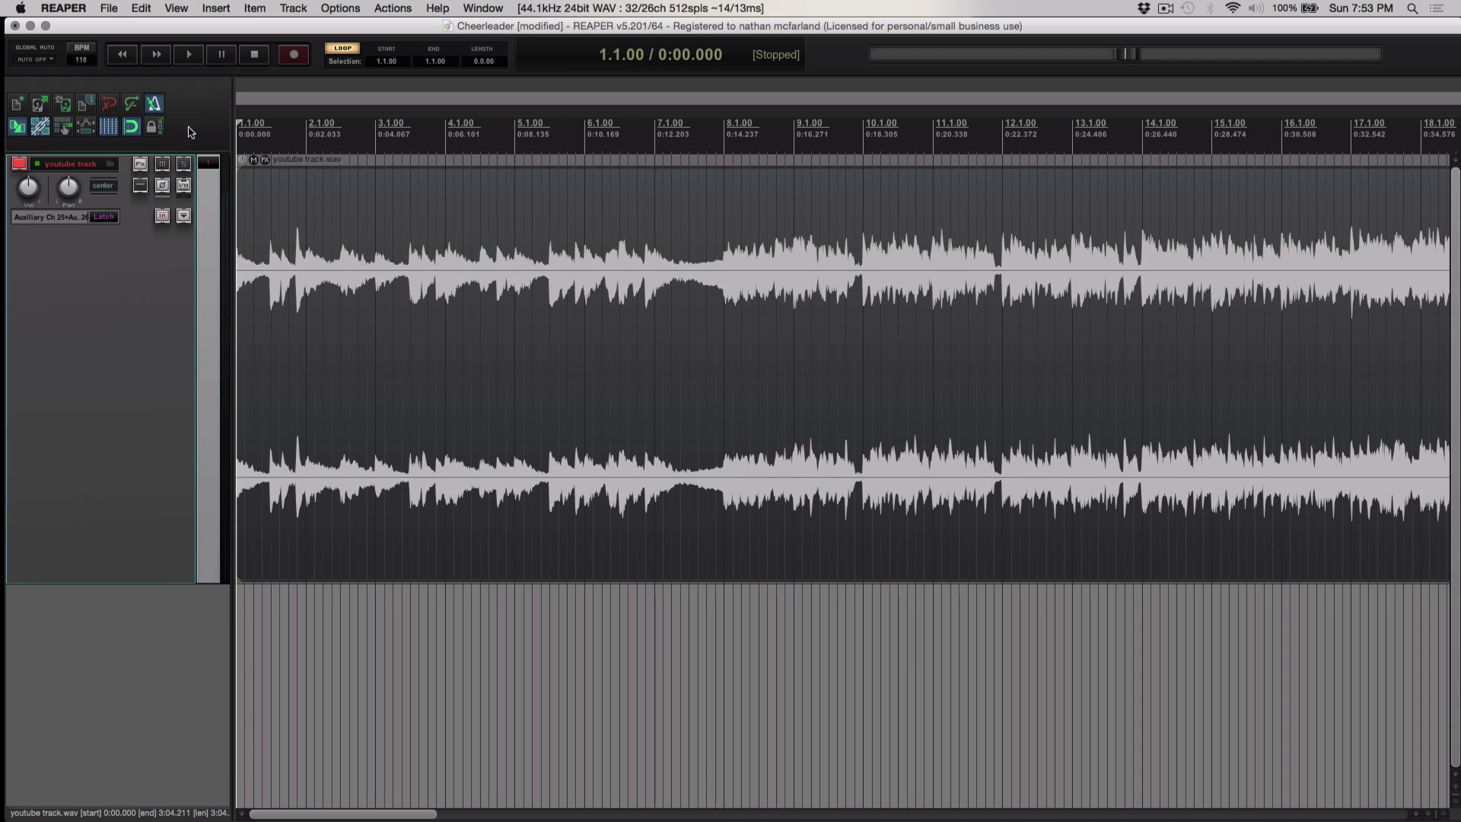
{"action": "key", "text": "space"}
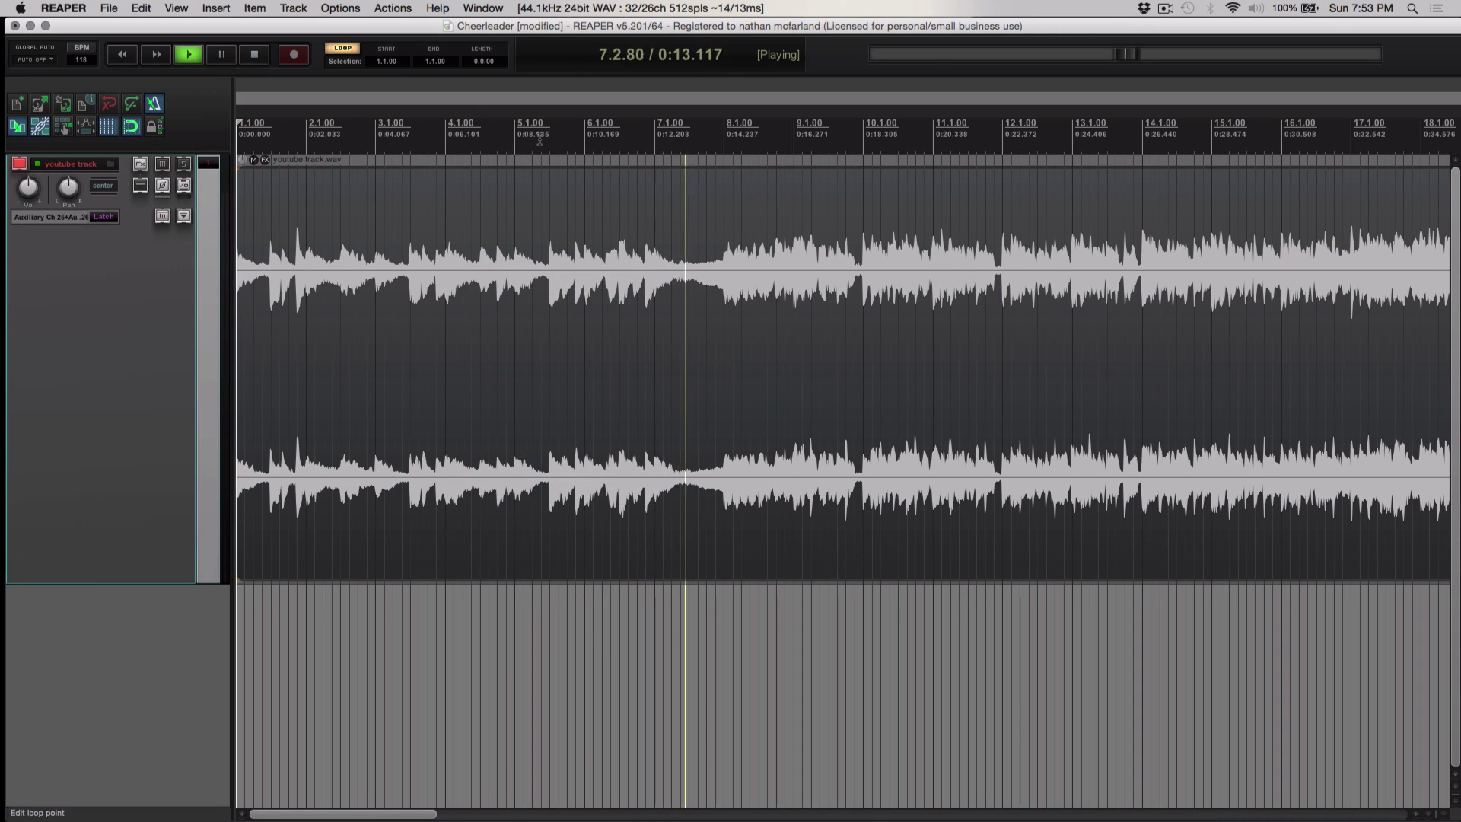
{"action": "key", "text": "space"}
{"action": "scroll", "coordinate": [539, 139], "scroll_direction": "right", "scroll_amount": 3}
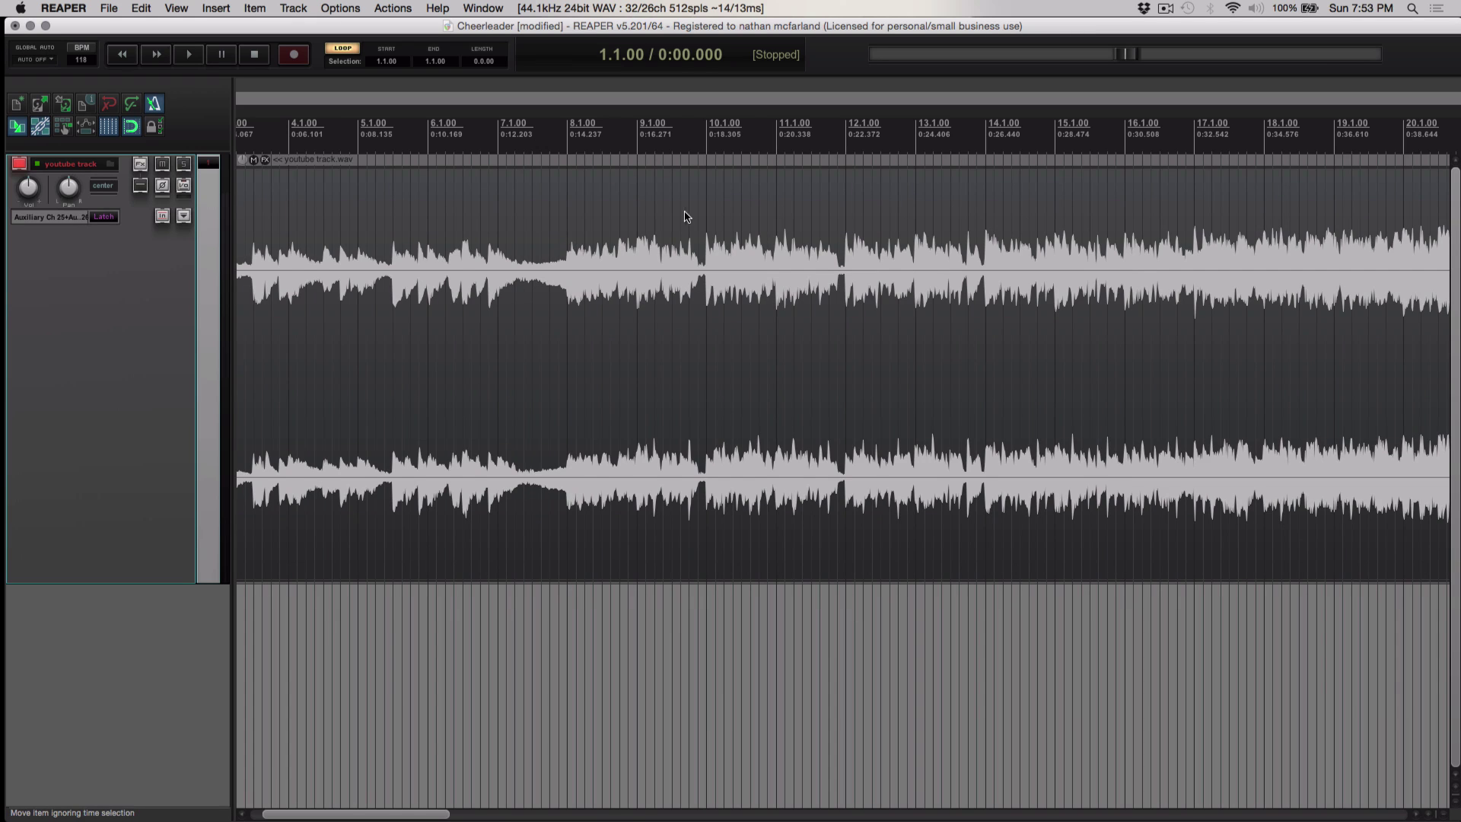
{"action": "scroll", "coordinate": [687, 217], "scroll_direction": "down", "scroll_amount": 3}
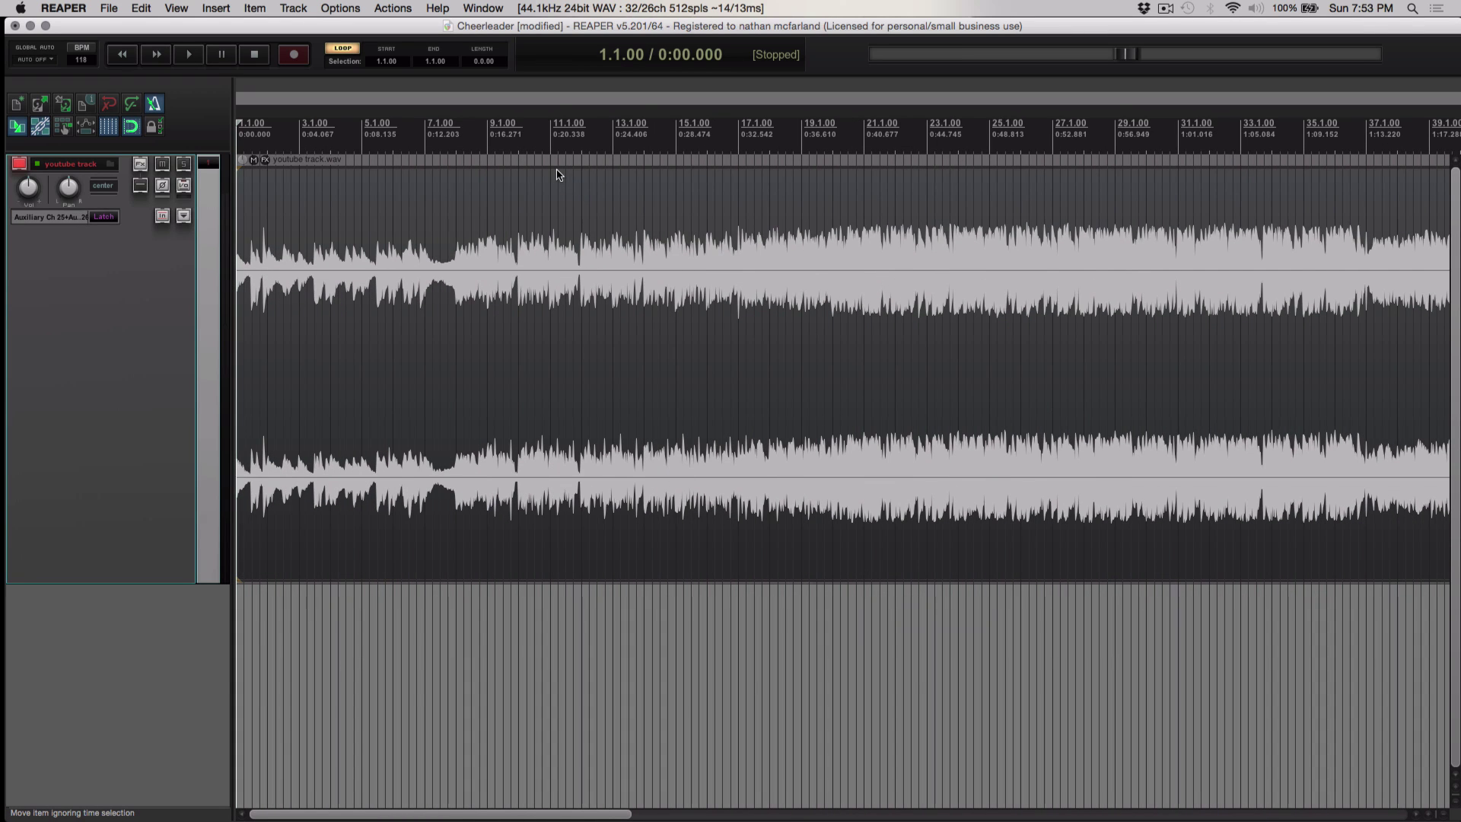
{"action": "scroll", "coordinate": [559, 175], "scroll_direction": "down", "scroll_amount": 4}
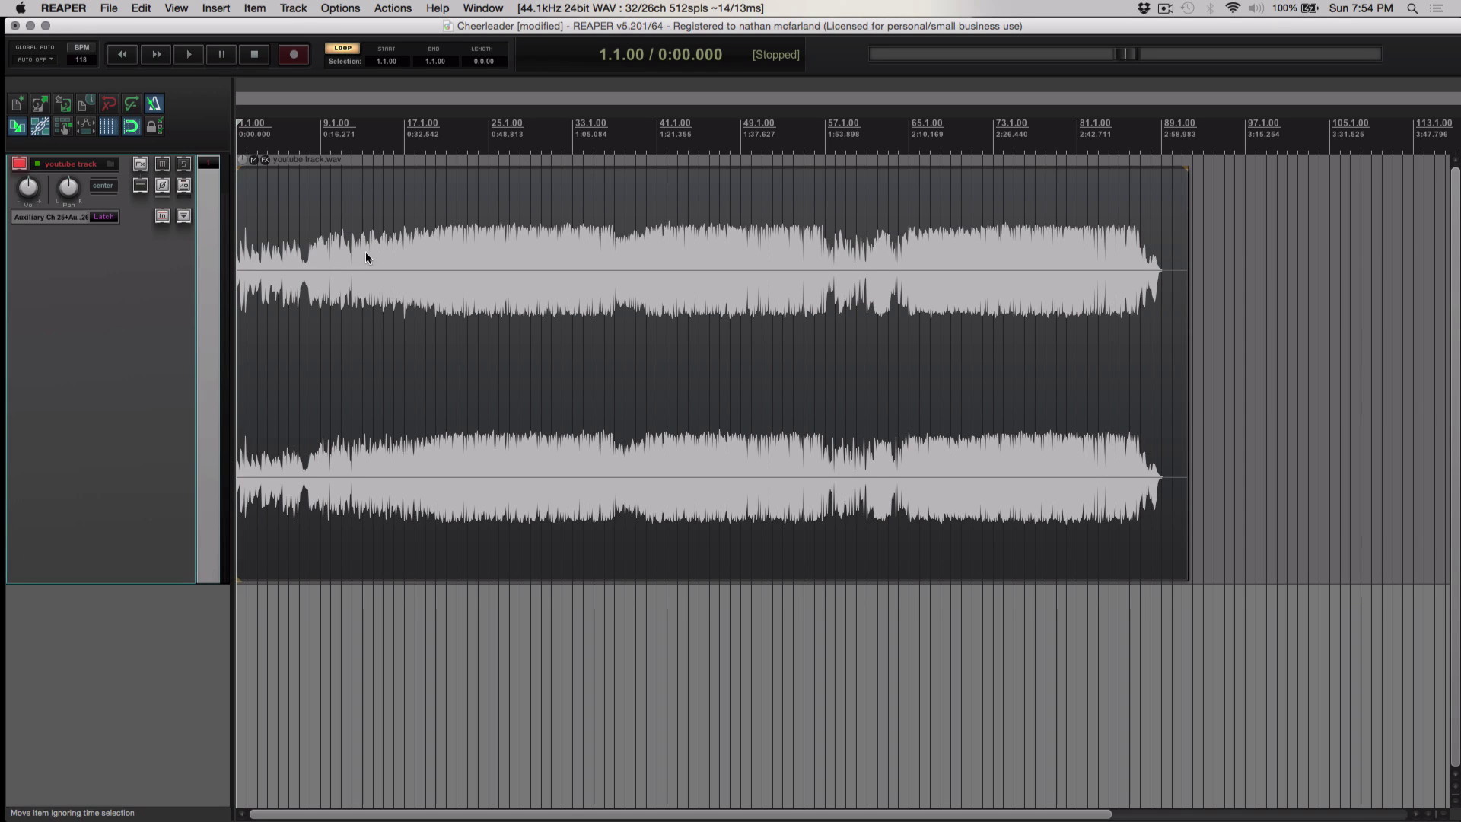
Step: Shrink and mute the original song track, then enlarge the second track to full height
{"action": "left_click_drag", "start_coordinate": [151, 584], "coordinate": [181, 260]}
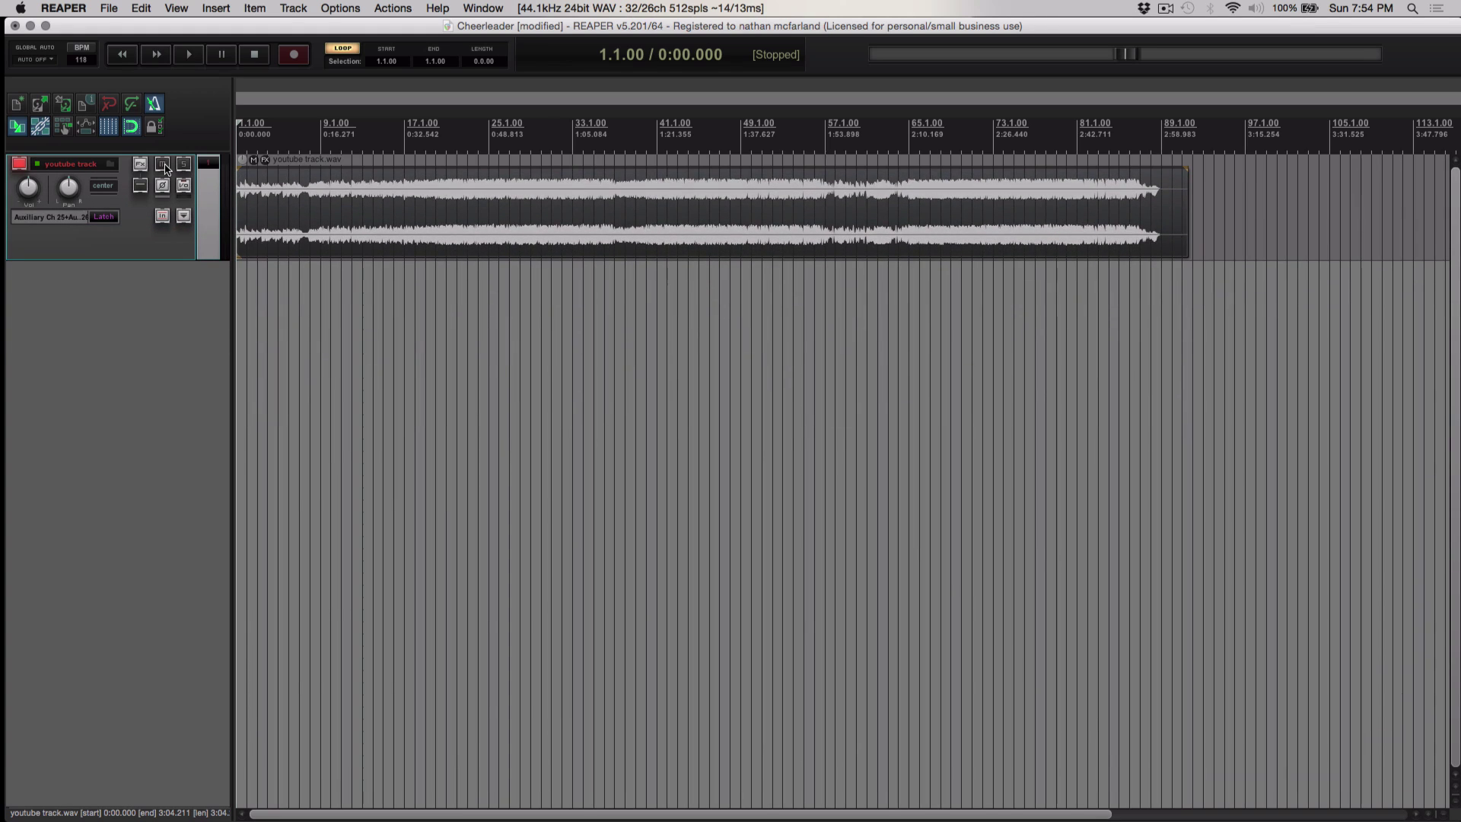
{"action": "left_click", "coordinate": [163, 164]}
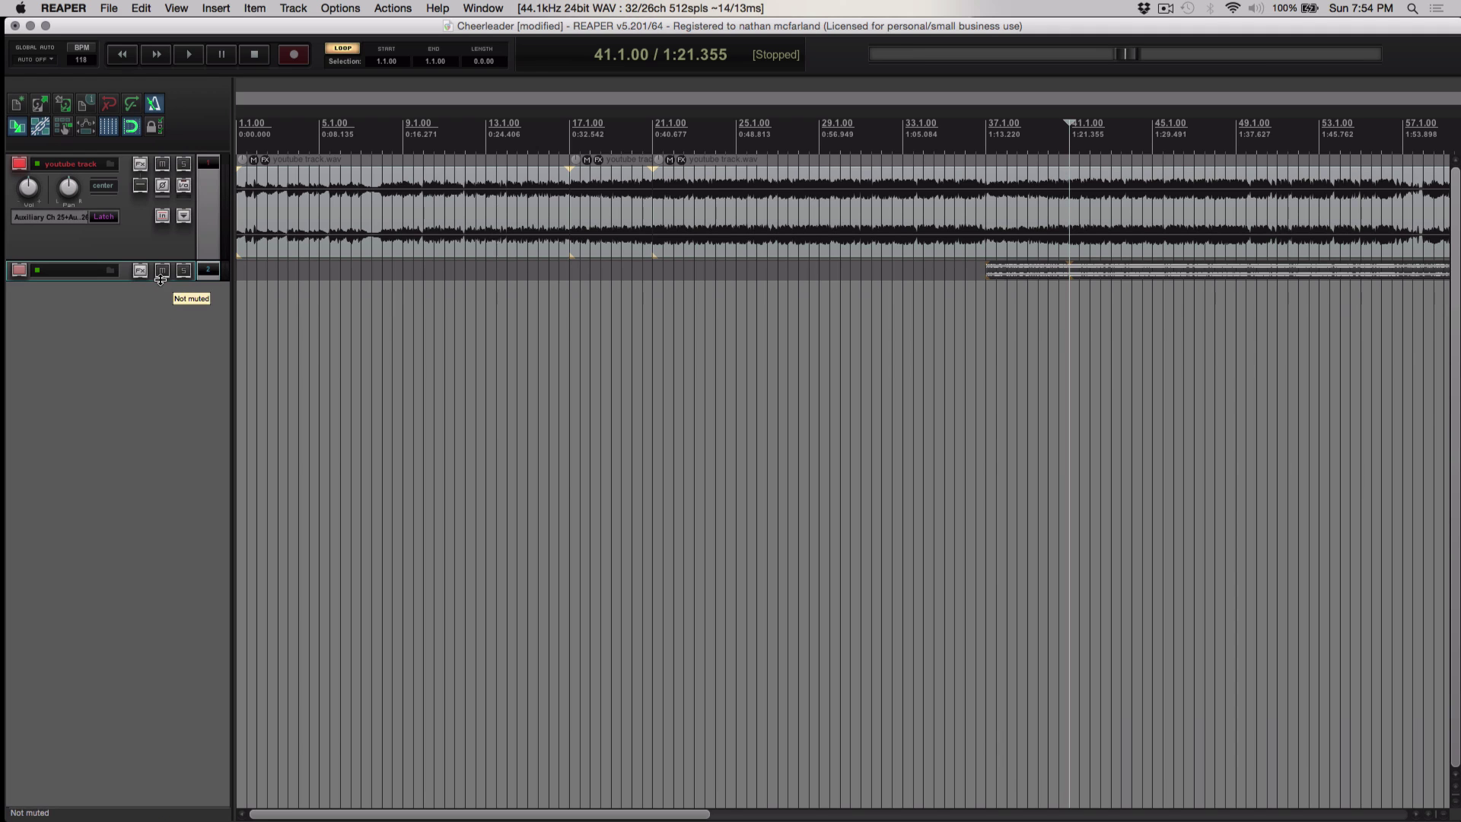
{"action": "left_click_drag", "start_coordinate": [160, 279], "coordinate": [162, 362]}
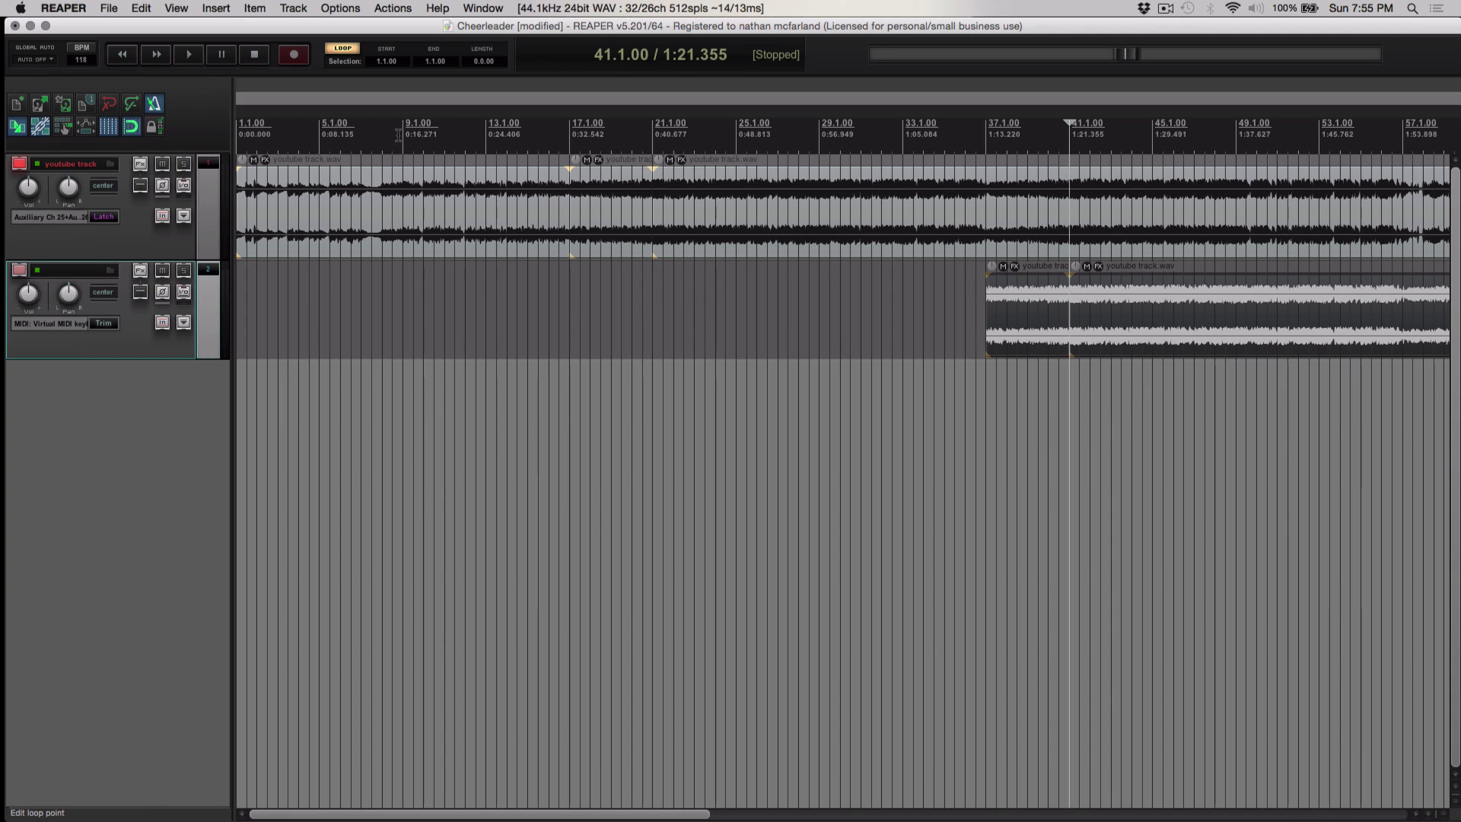
{"action": "left_click", "coordinate": [317, 141]}
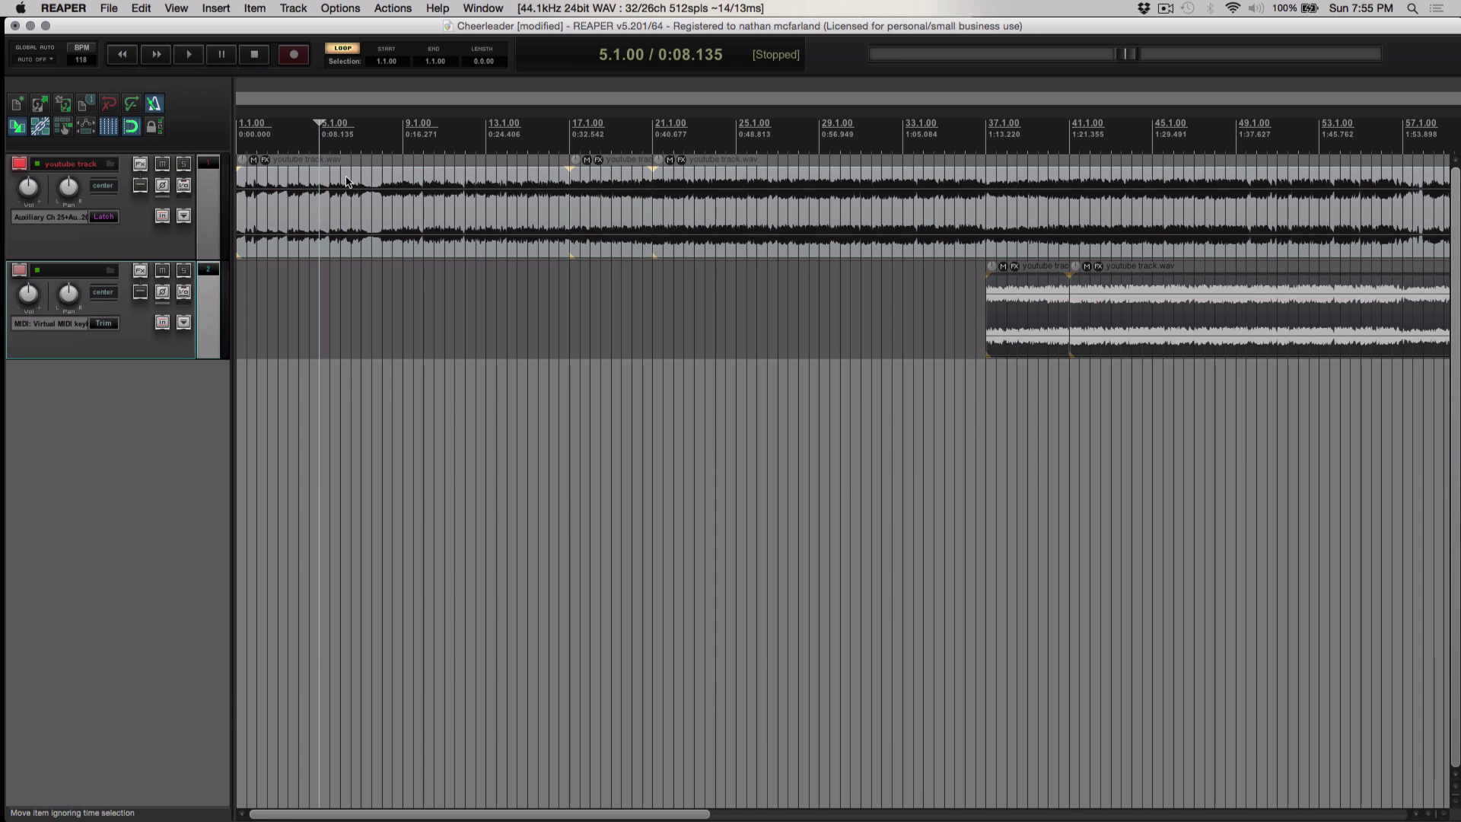
Step: Split the song item at 4.3.95
{"action": "left_click", "coordinate": [332, 159]}
{"action": "scroll", "coordinate": [345, 175], "scroll_direction": "up", "scroll_amount": 5}
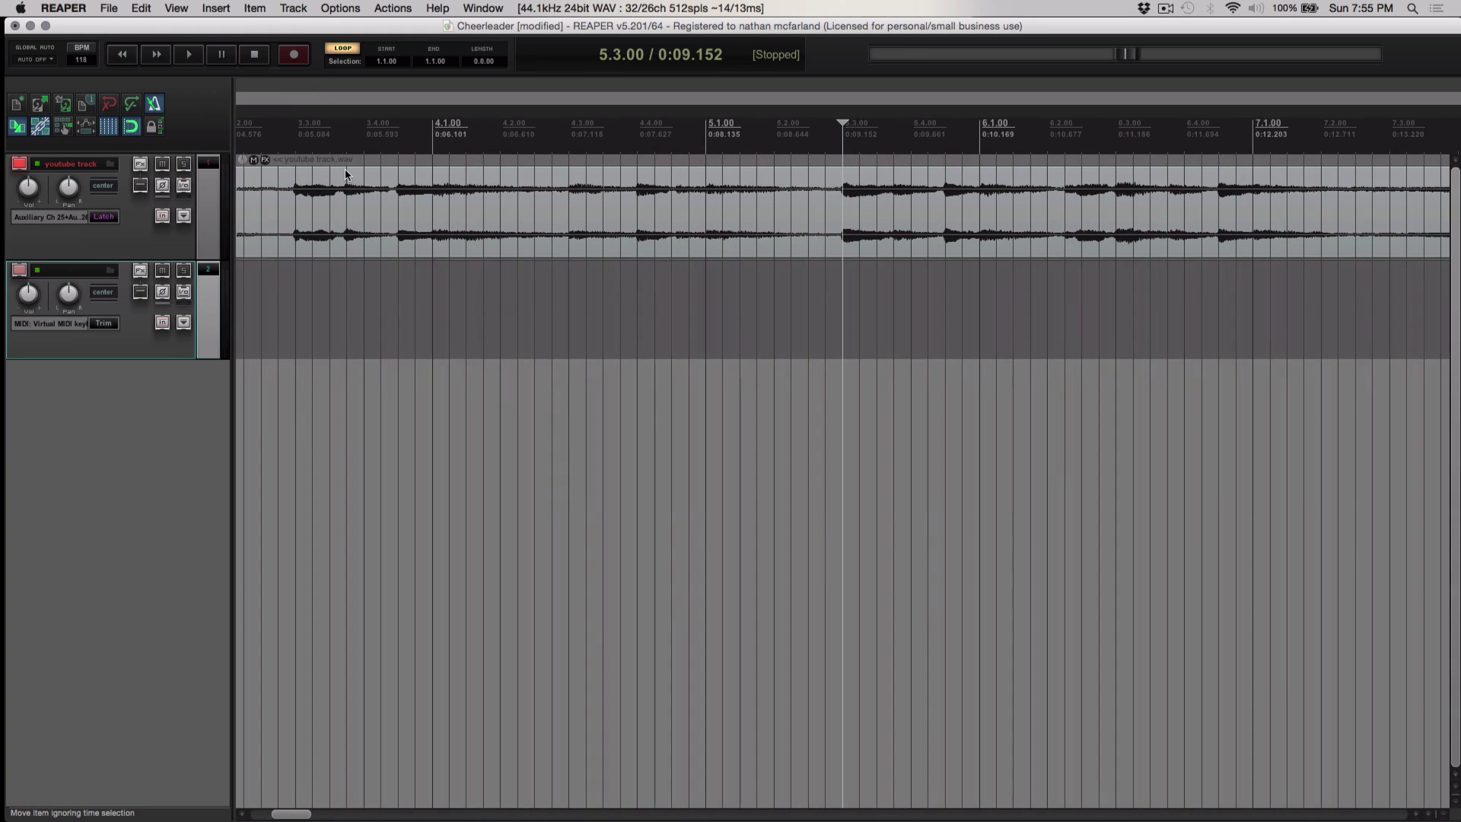
{"action": "scroll", "coordinate": [345, 175], "scroll_direction": "up", "scroll_amount": 3}
{"action": "left_click", "coordinate": [609, 180]}
{"action": "scroll", "coordinate": [723, 182], "scroll_direction": "up", "scroll_amount": 3}
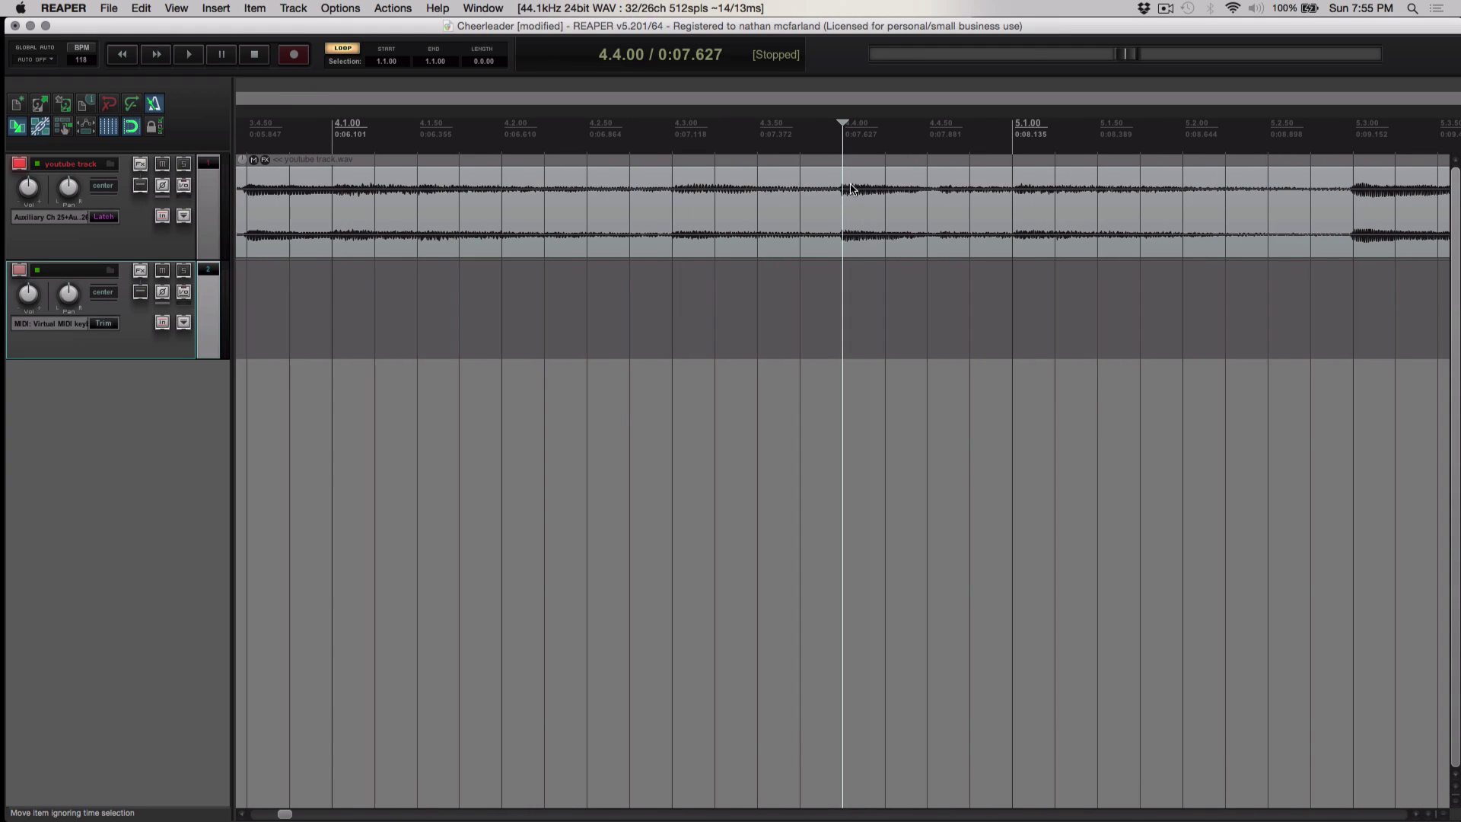
{"action": "left_click", "coordinate": [833, 220]}
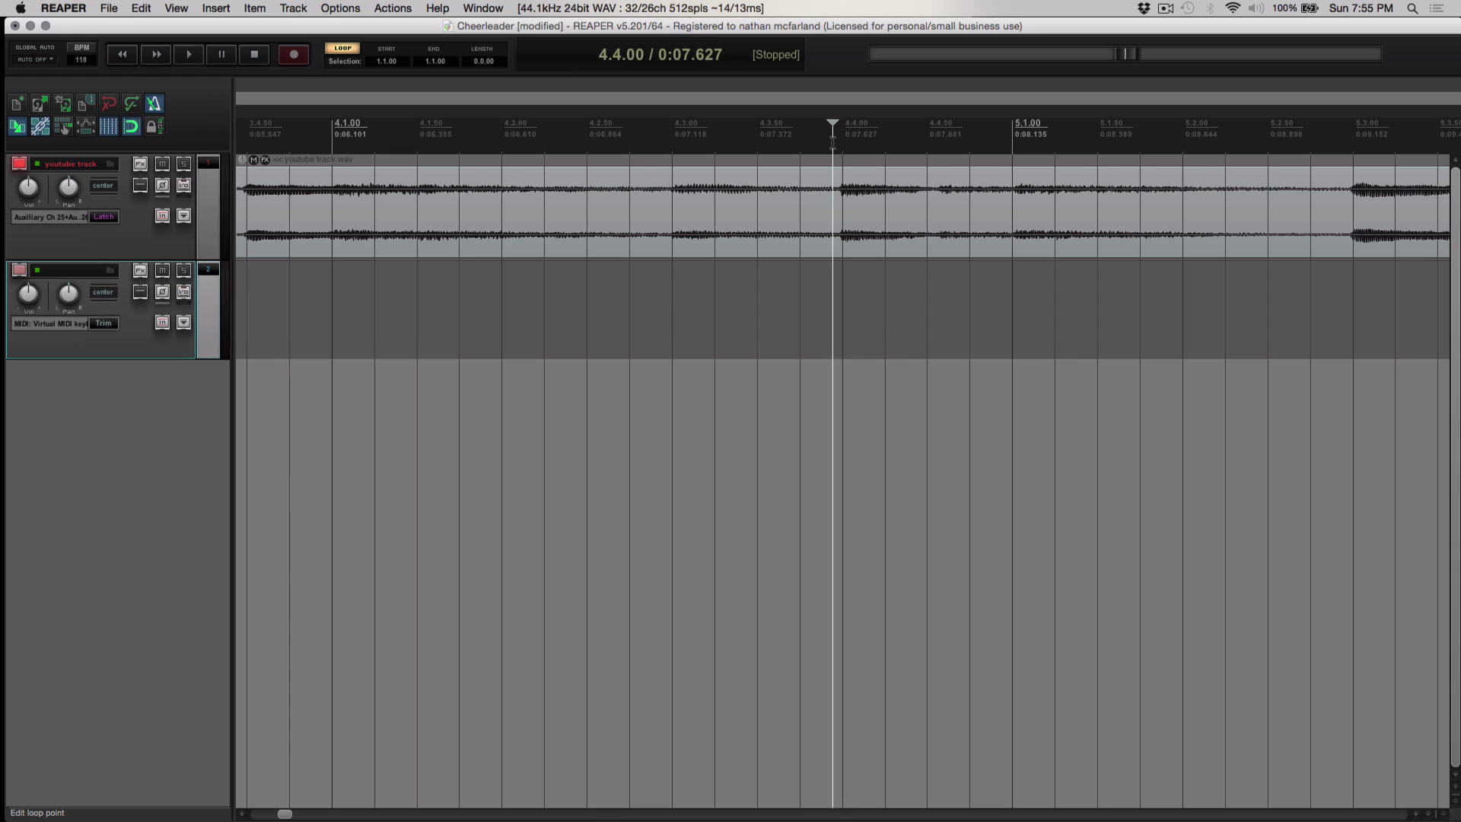
{"action": "left_click", "coordinate": [849, 239]}
{"action": "key", "text": "s"}
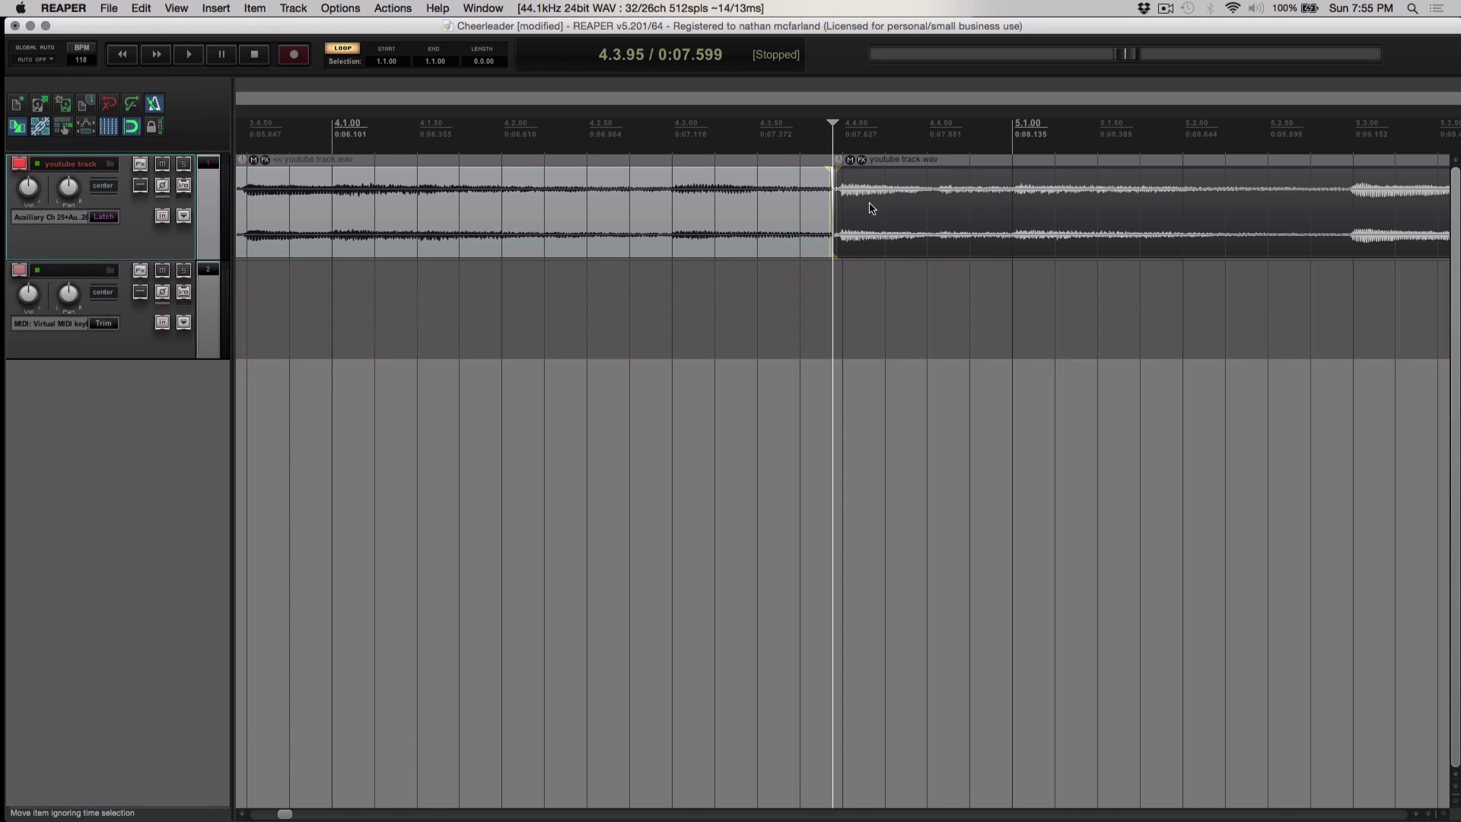
Step: Split it again at 5.2.93, deselect the items, and make the song track taller
{"action": "left_click", "coordinate": [1341, 141]}
{"action": "key", "text": "s"}
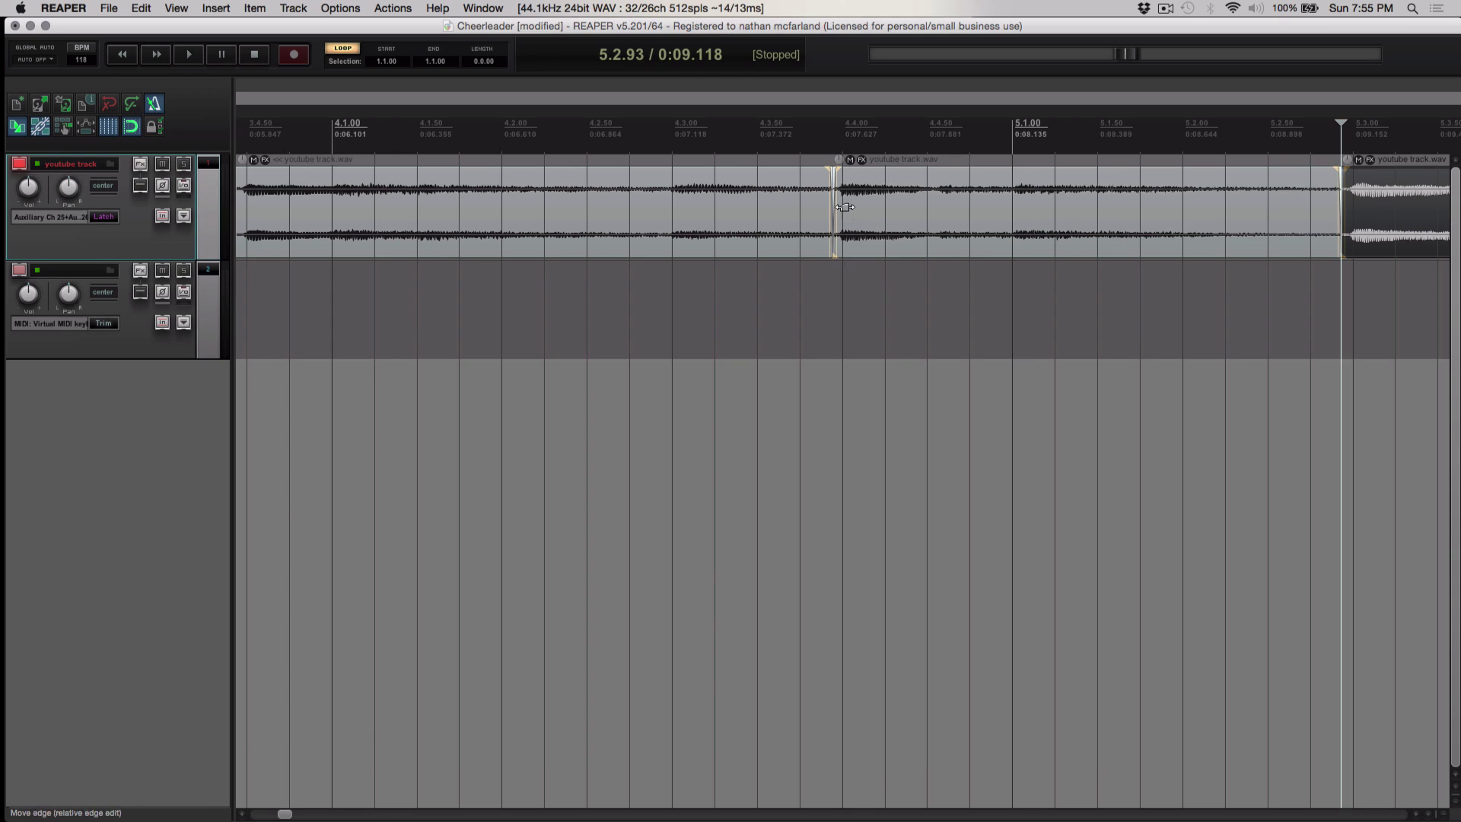
{"action": "left_click", "coordinate": [188, 258]}
{"action": "left_click_drag", "start_coordinate": [180, 258], "coordinate": [180, 358]}
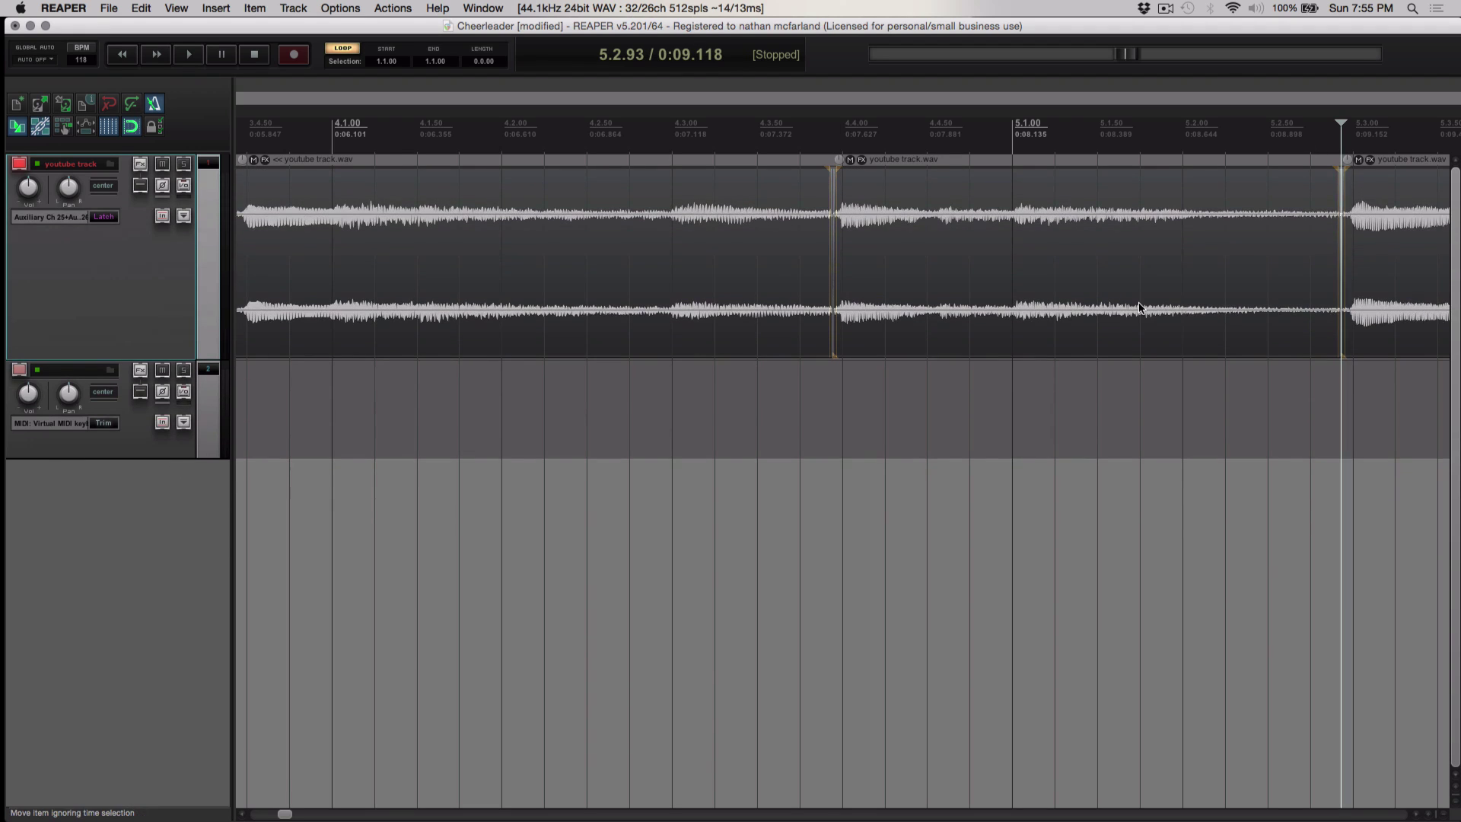
Step: Slip the middle section's audio later, fine-tuning its start offset to 0:20.880 against 4.4.91
{"action": "left_click", "coordinate": [1052, 291]}
{"action": "mouse_move", "coordinate": [929, 326]}
{"action": "left_mouse_down"}
{"action": "mouse_move", "coordinate": [979, 332]}
{"action": "mouse_move", "coordinate": [952, 330]}
{"action": "left_mouse_up"}
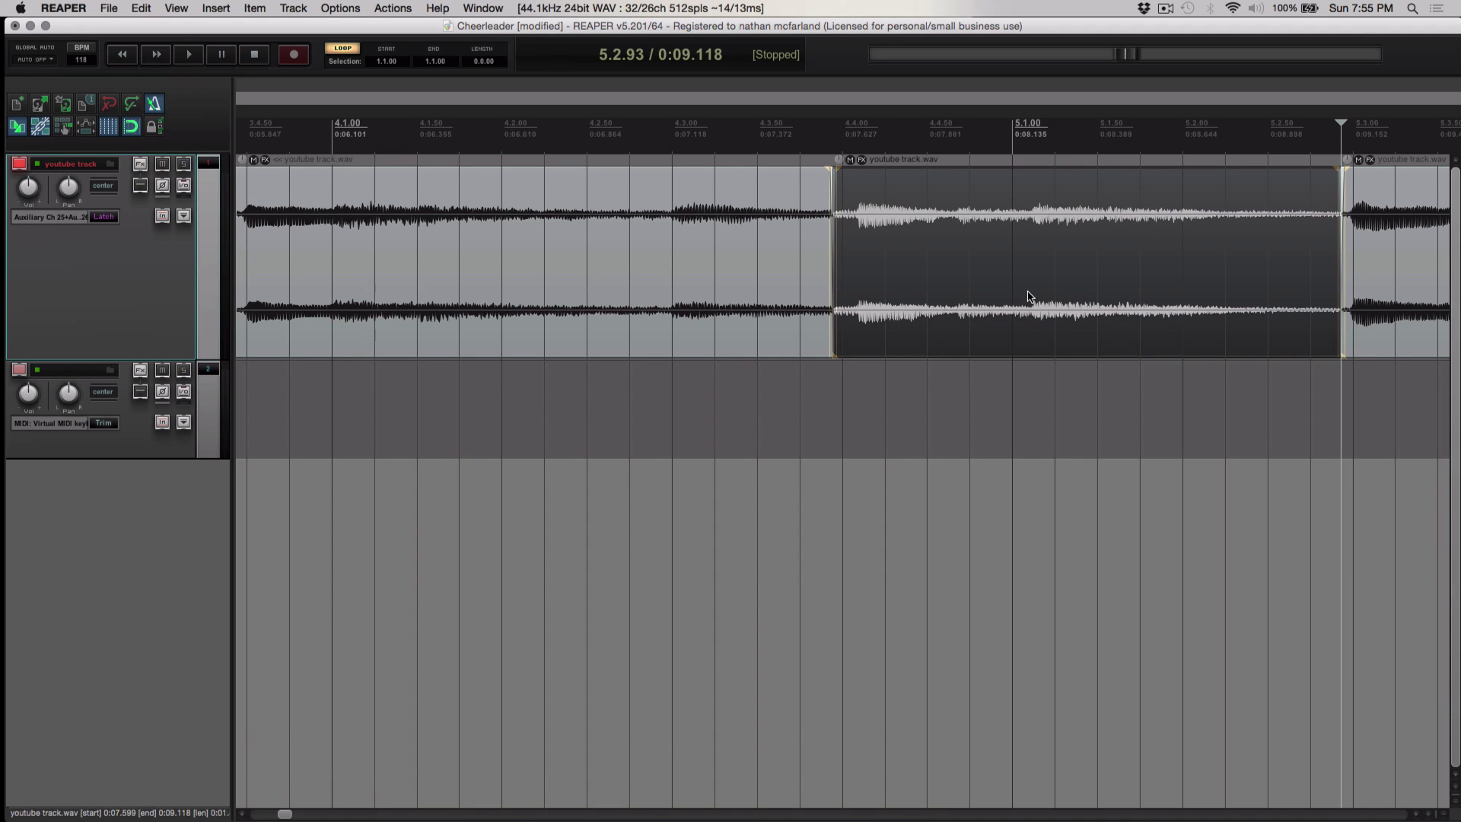
{"action": "scroll", "coordinate": [1027, 296], "scroll_direction": "down", "scroll_amount": 5}
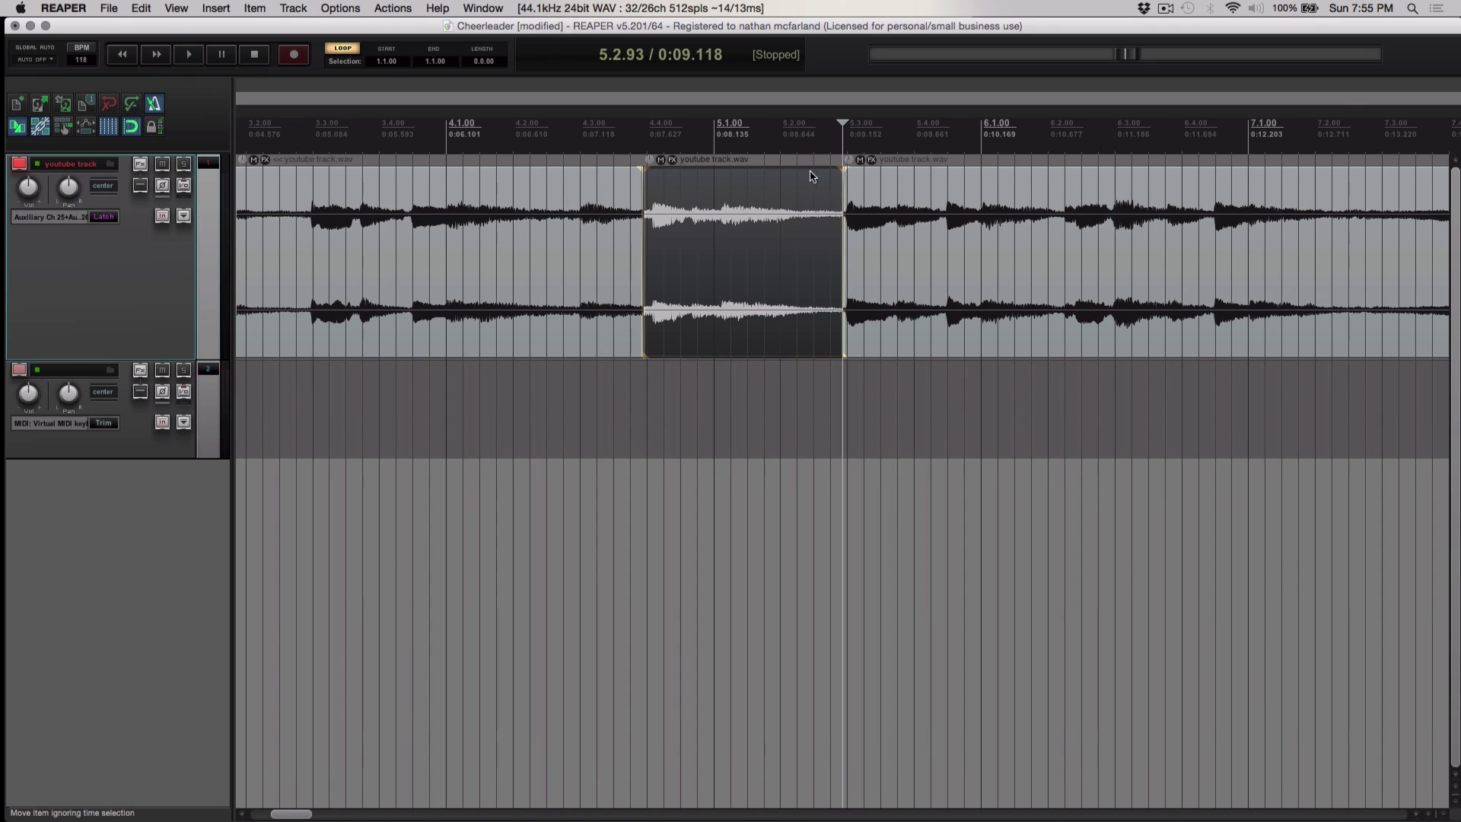
{"action": "left_click", "coordinate": [708, 141]}
{"action": "scroll", "coordinate": [766, 231], "scroll_direction": "up", "scroll_amount": 4}
{"action": "scroll", "coordinate": [756, 235], "scroll_direction": "down", "scroll_amount": 2}
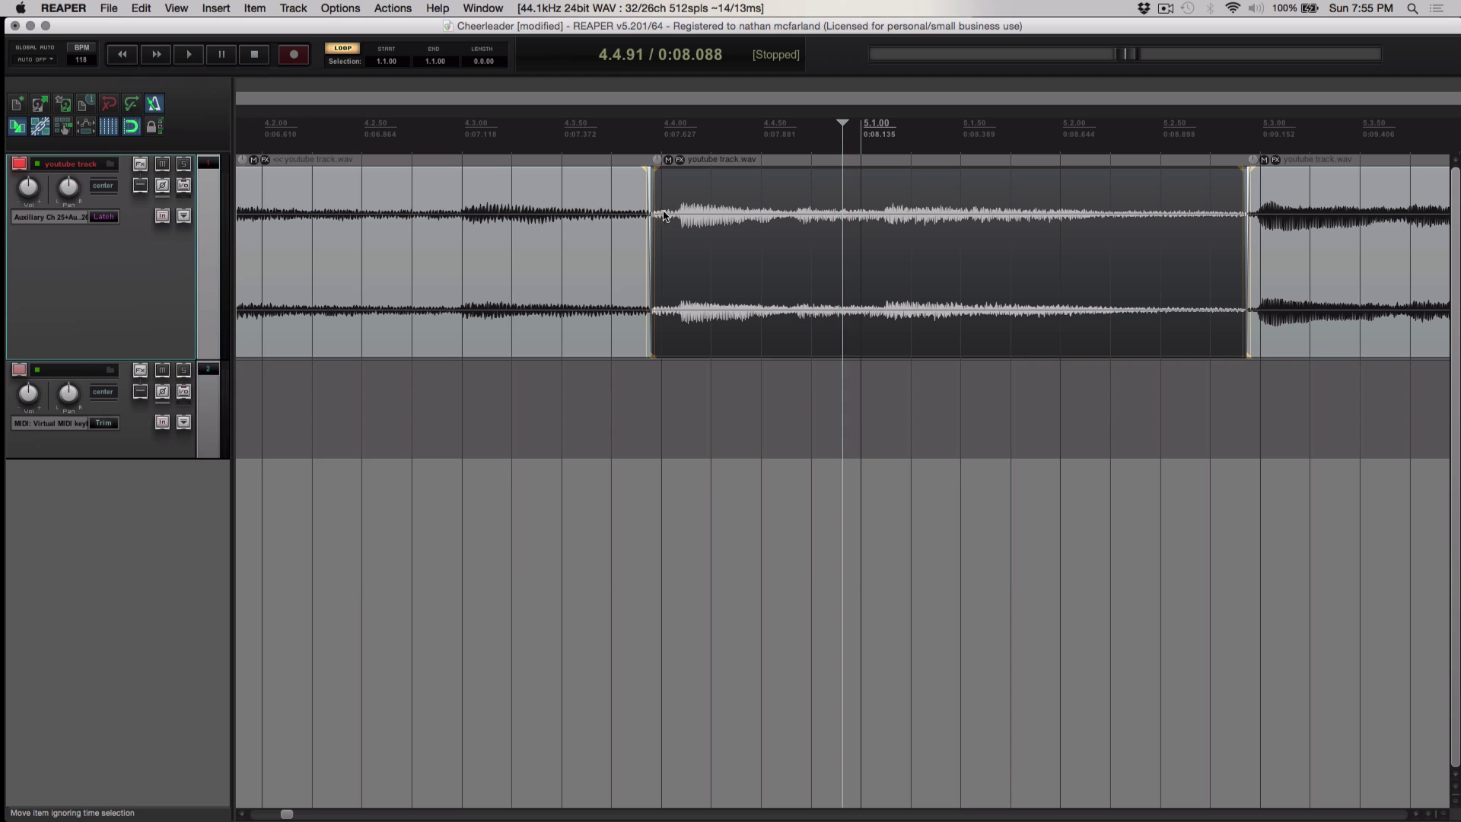
{"action": "left_click_drag", "start_coordinate": [747, 238], "coordinate": [726, 248]}
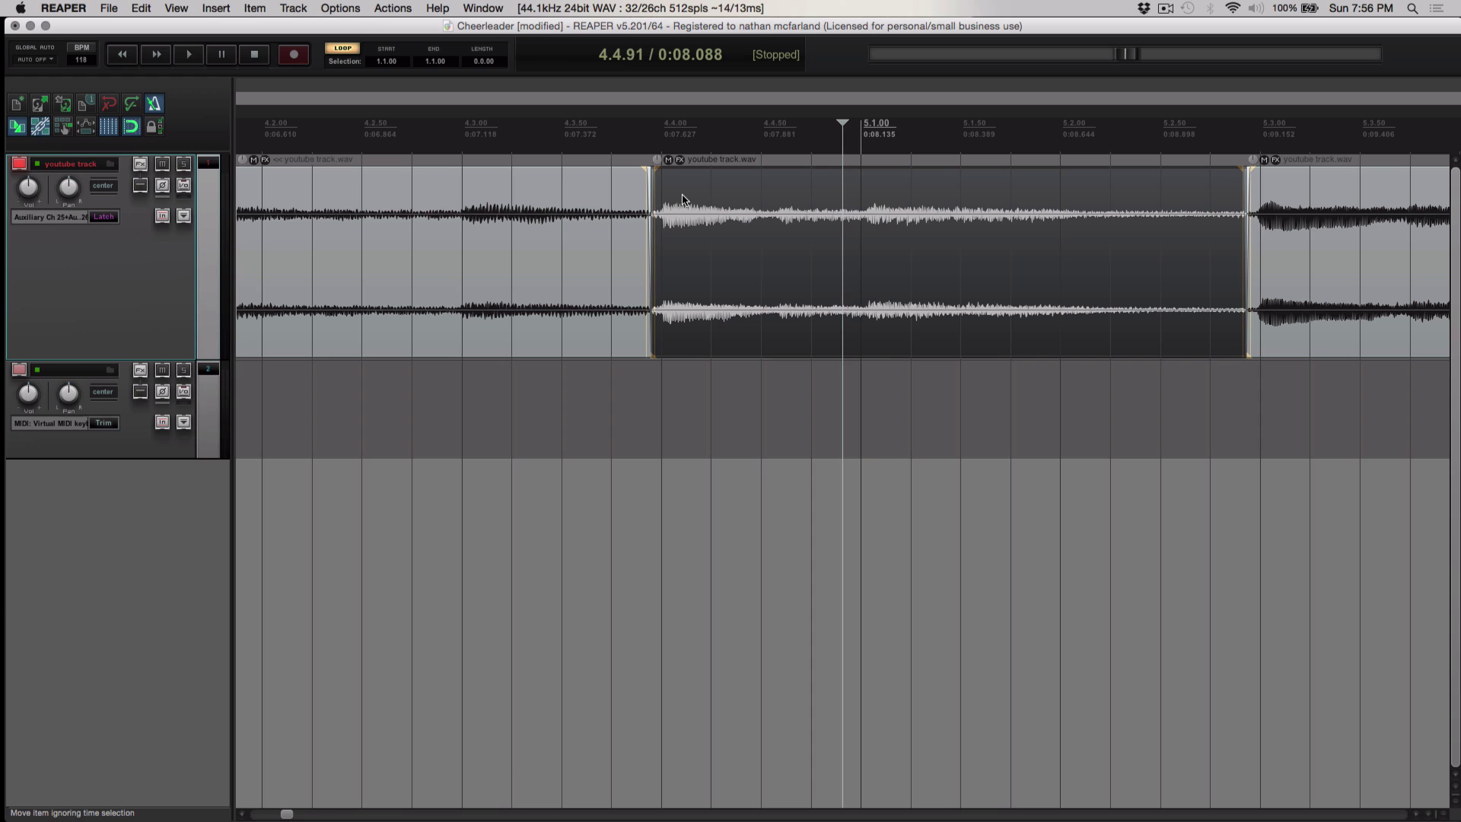
{"action": "scroll", "coordinate": [682, 200], "scroll_direction": "down", "scroll_amount": 4}
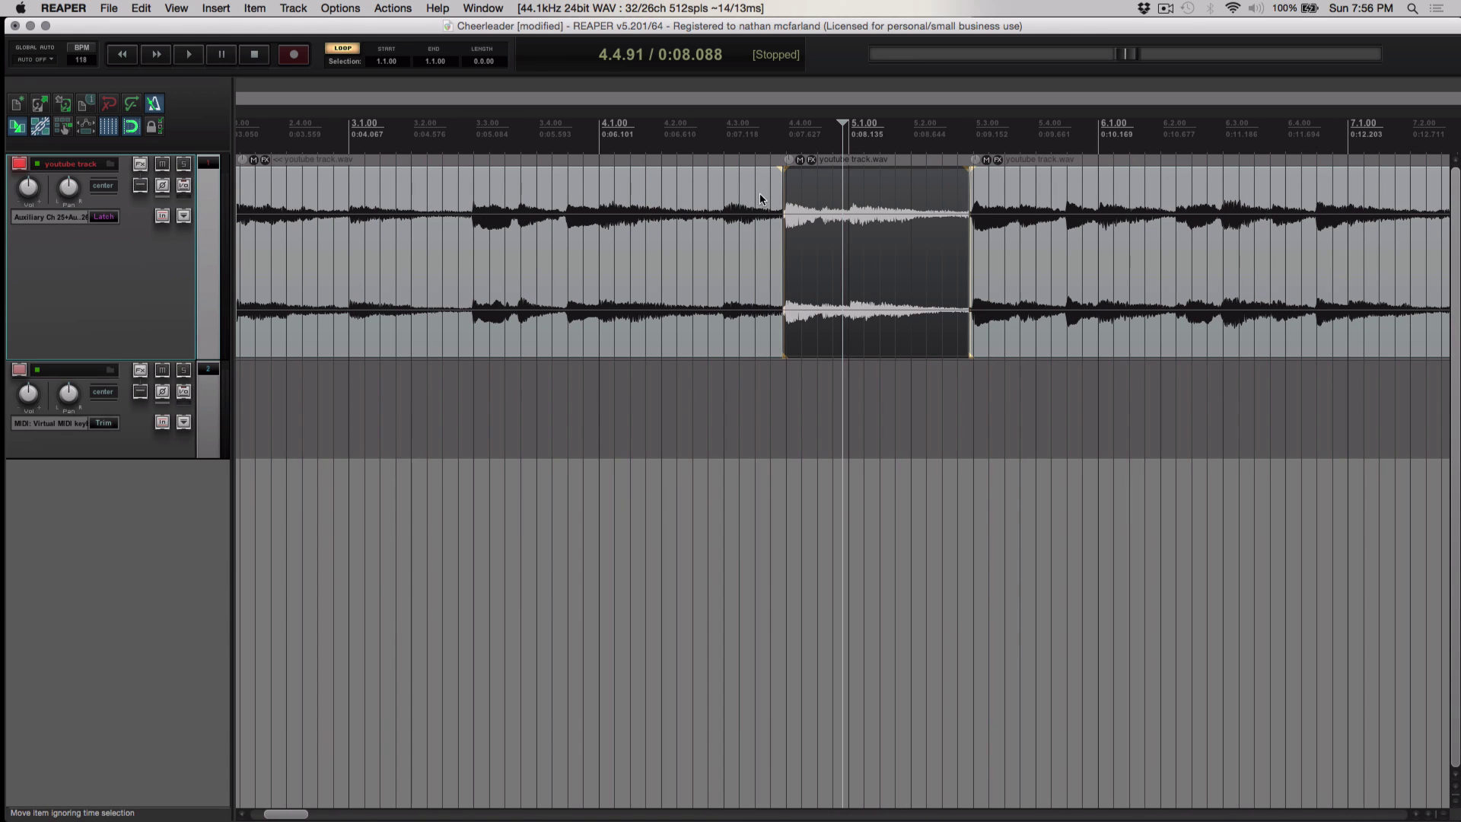